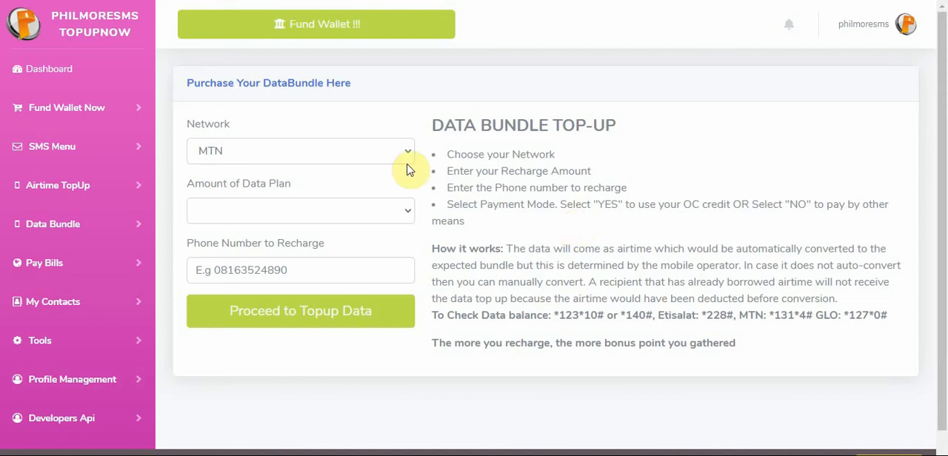
Check which data plans the data bundle purchase form offers for the MTN network
left_click(363, 158)
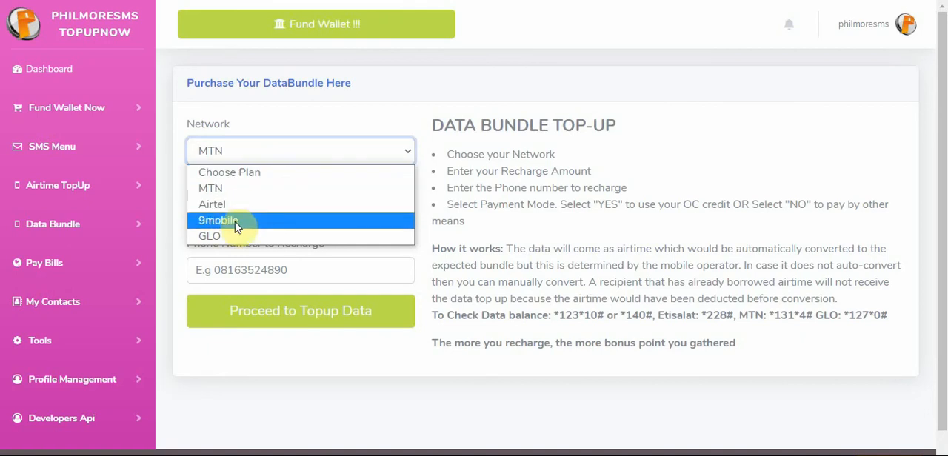
left_click(492, 246)
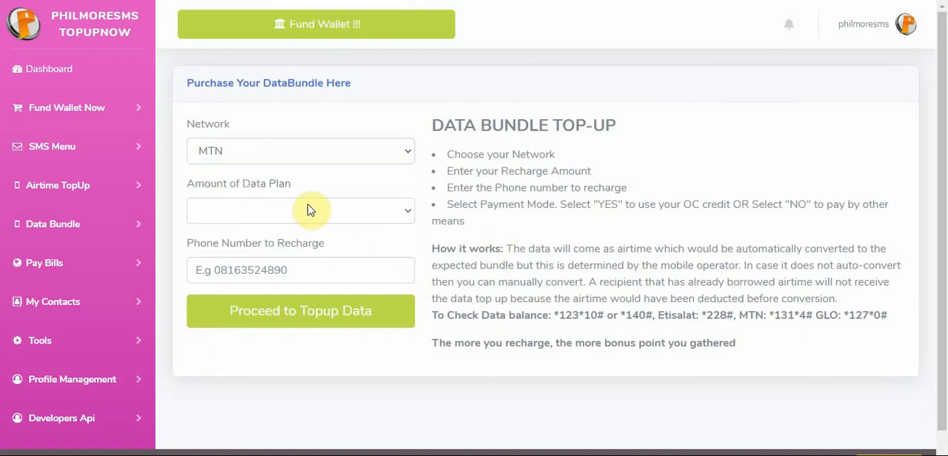
left_click(274, 154)
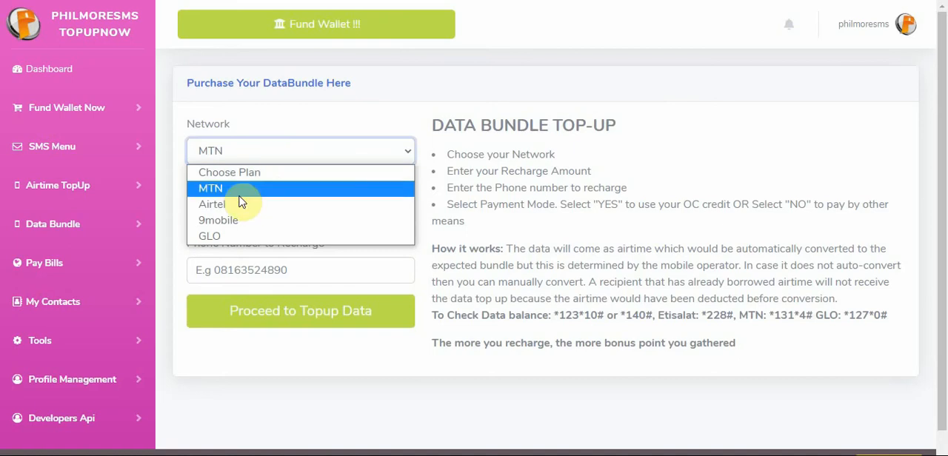
left_click(239, 190)
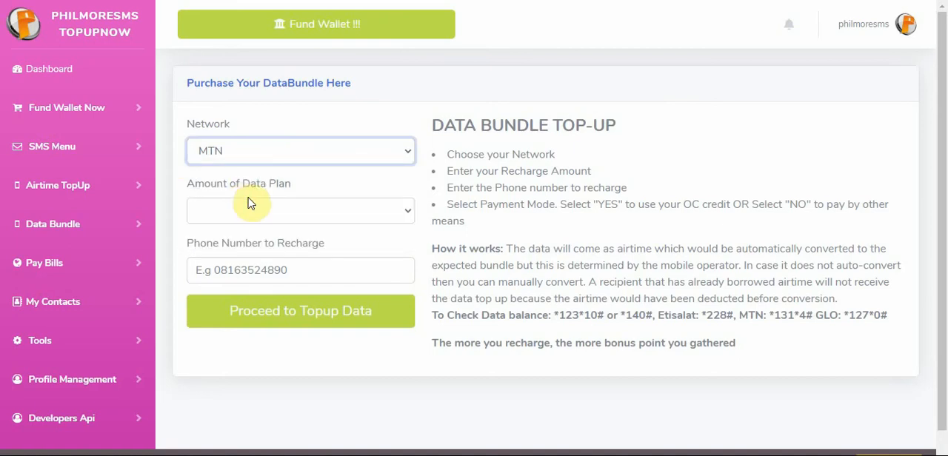
left_click(272, 154)
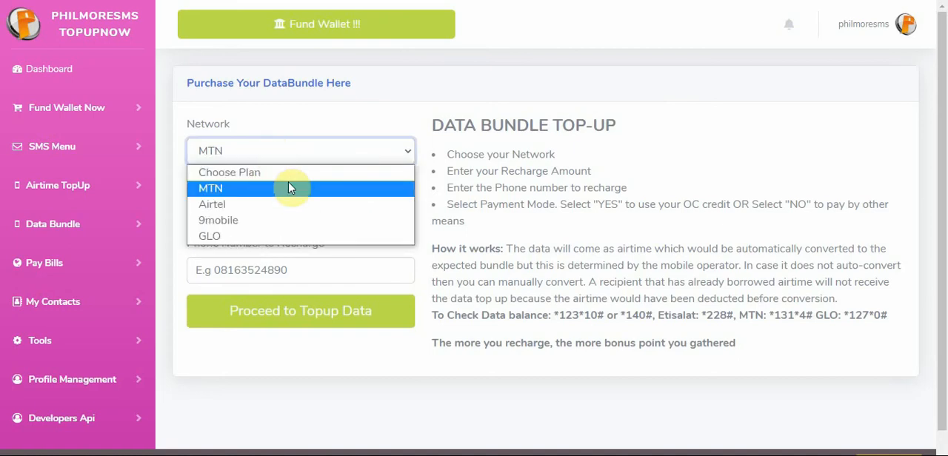
left_click(247, 190)
left_click(269, 209)
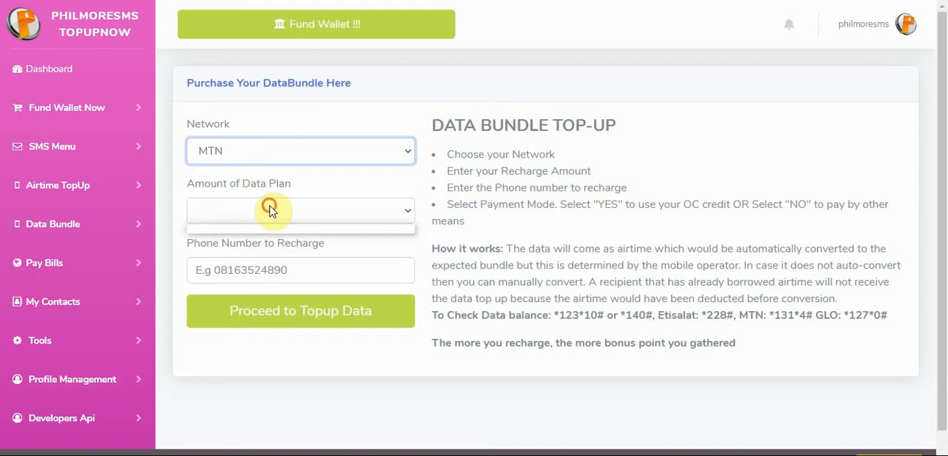
left_click(270, 210)
left_click(270, 211)
left_click(269, 211)
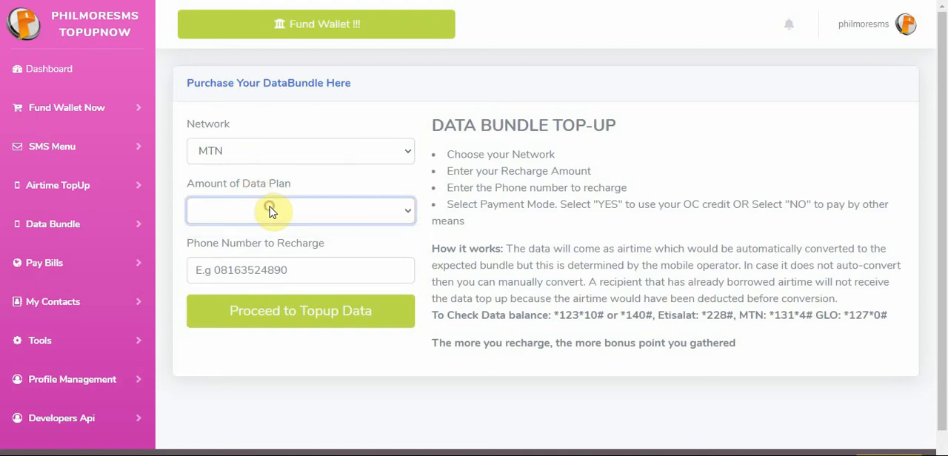
left_click(259, 156)
left_click(259, 156)
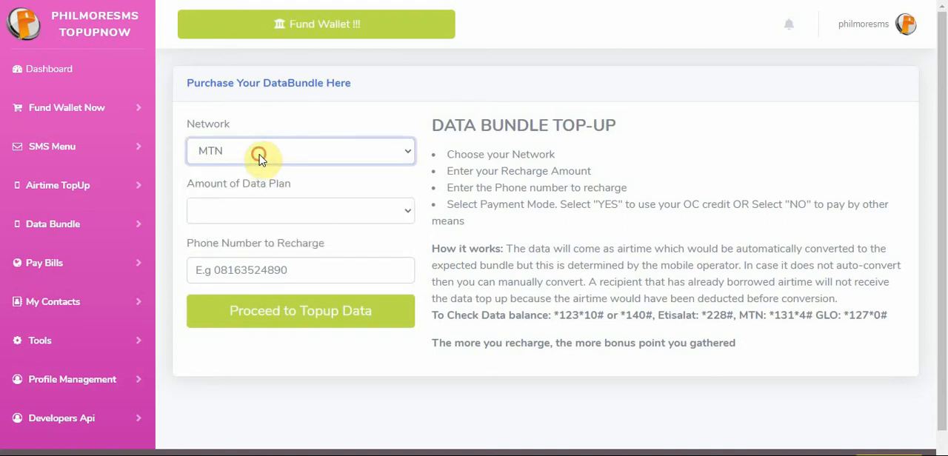
Check the data plans offered for the 9mobile network, and set the network to GLO
left_click(240, 151)
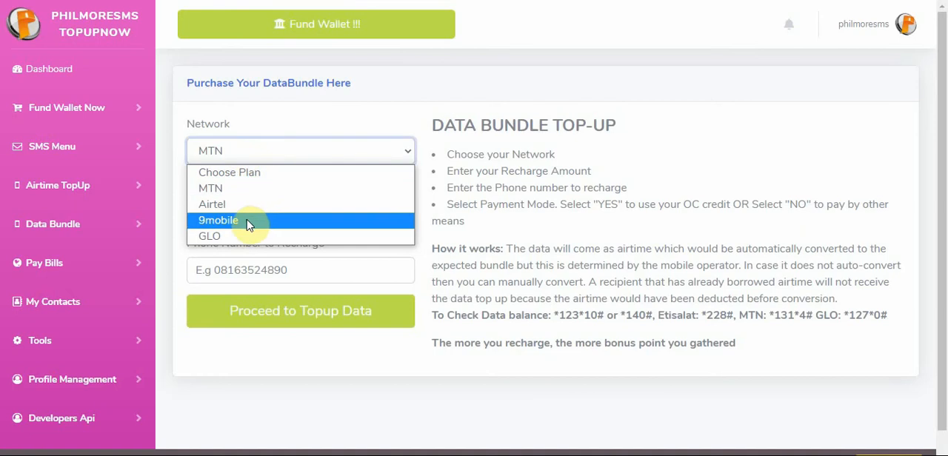
left_click(247, 220)
left_click(311, 220)
left_click(249, 156)
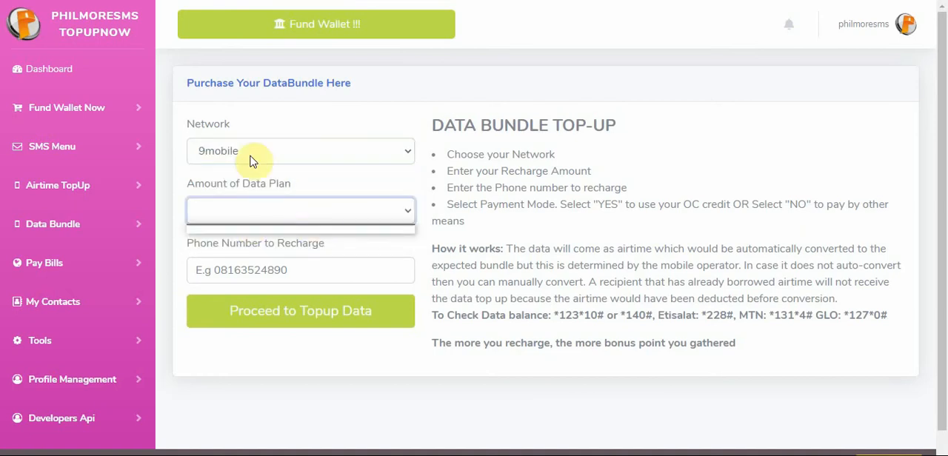
left_click(249, 156)
left_click(279, 238)
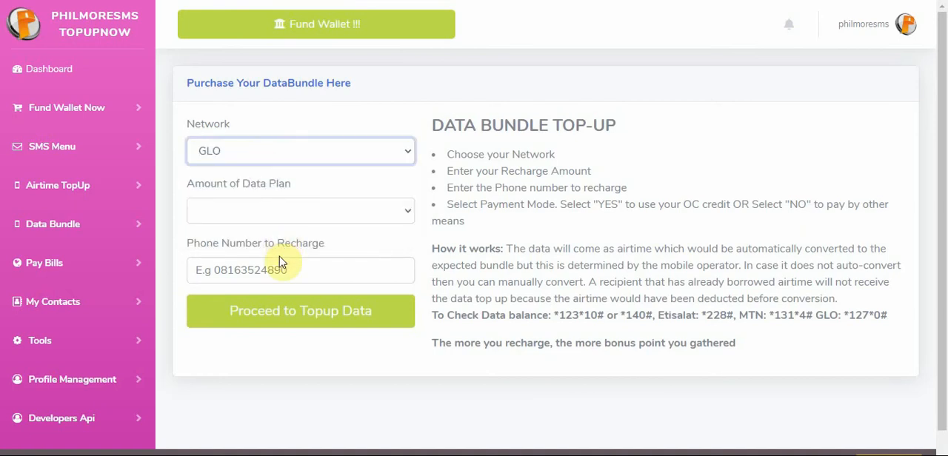
left_click(545, 148)
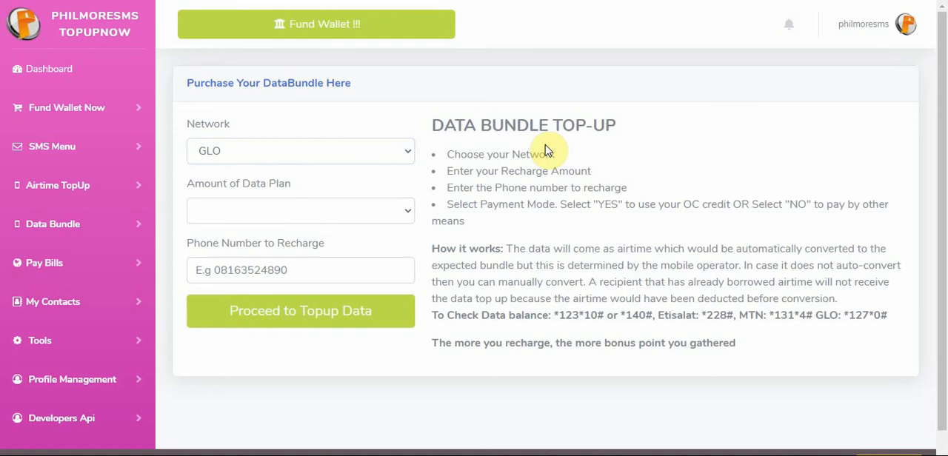
left_click(290, 153)
left_click(269, 131)
Switch to the VBP Admin Dashboard and start a new API For Data Recharge entry in Rechargeapp
left_click(74, 1)
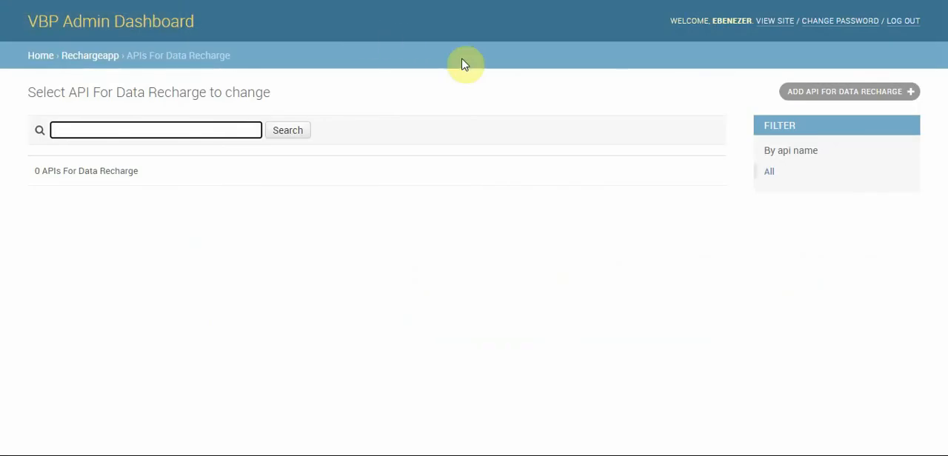
left_click(98, 61)
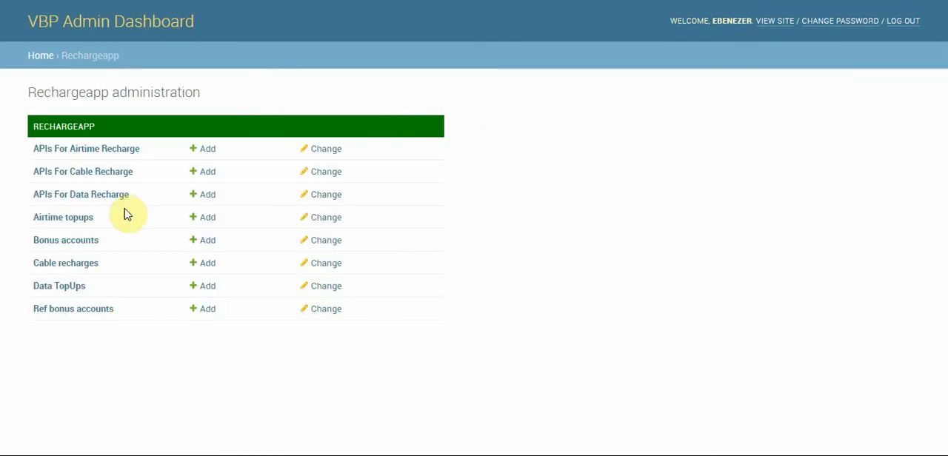
left_click(80, 195)
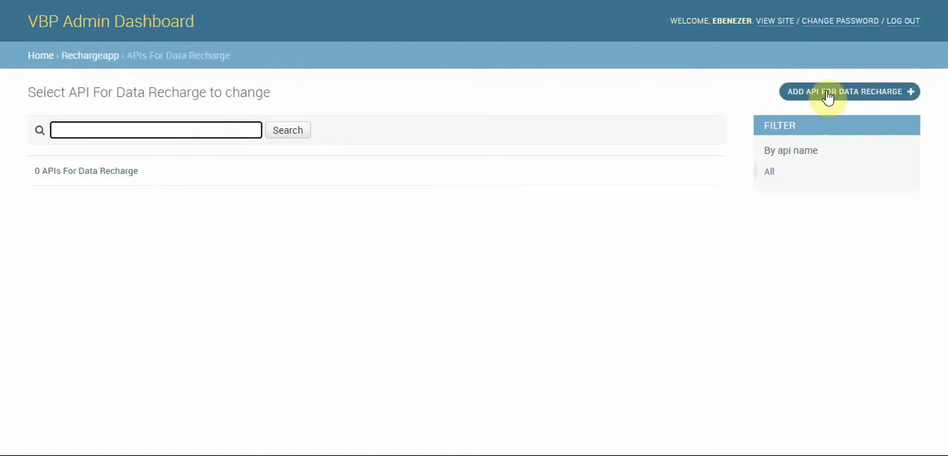
left_click(827, 97)
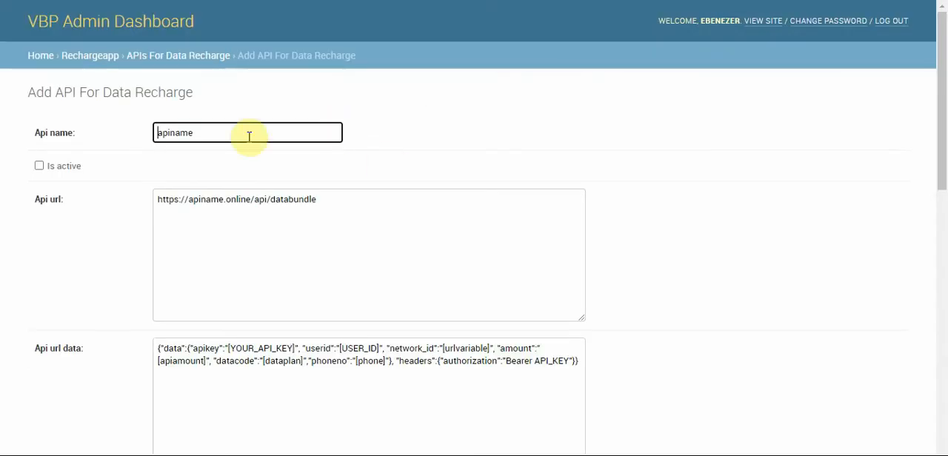
Name the new data recharge API "club konnect" and mark it as active
double_click(179, 134)
left_click(238, 130)
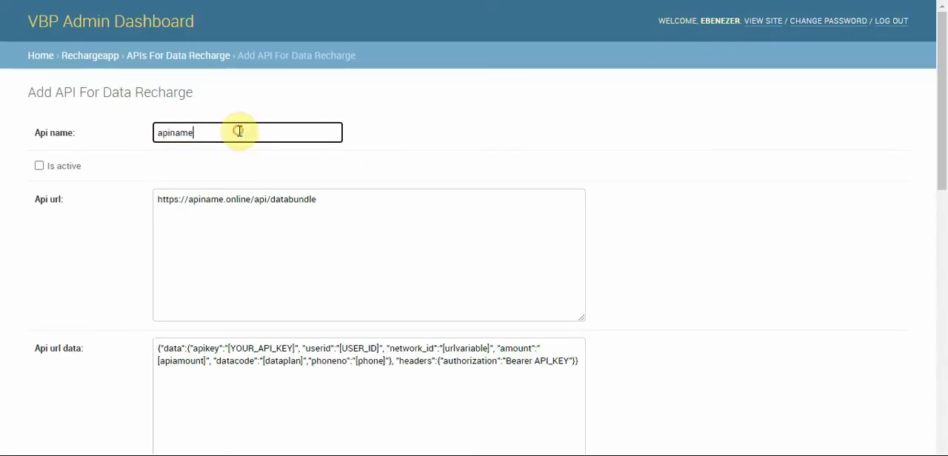
double_click(239, 131)
type("club konnect")
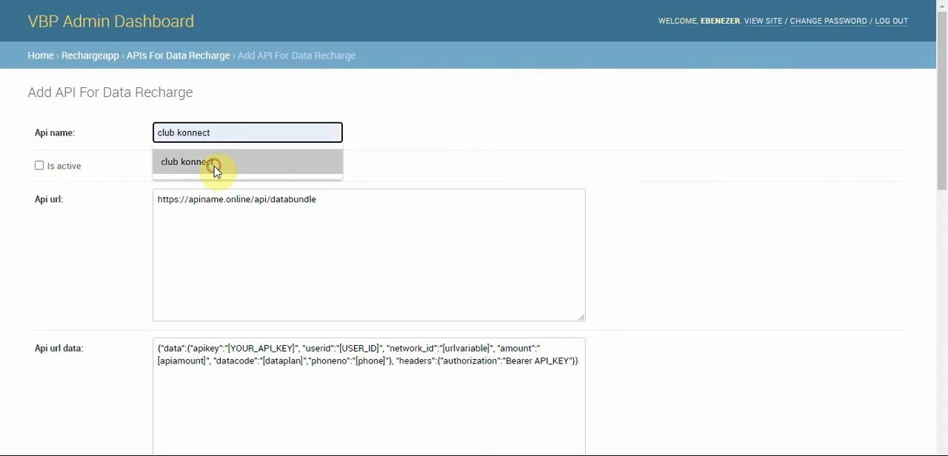
left_click(212, 163)
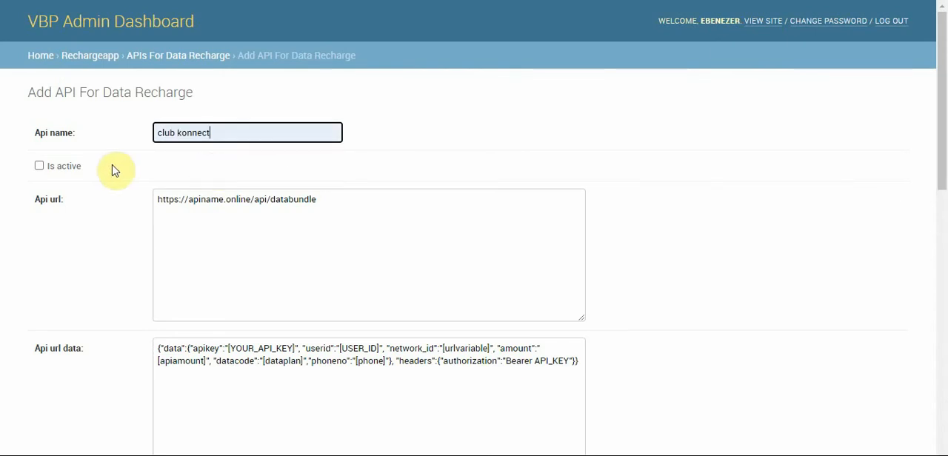
left_click(53, 166)
Replace the Api url with the full nellobytesystems.com APIDatabundleV1.asp request URL, copied from the Notepad note that holds it
left_click_drag(942, 139, 942, 174)
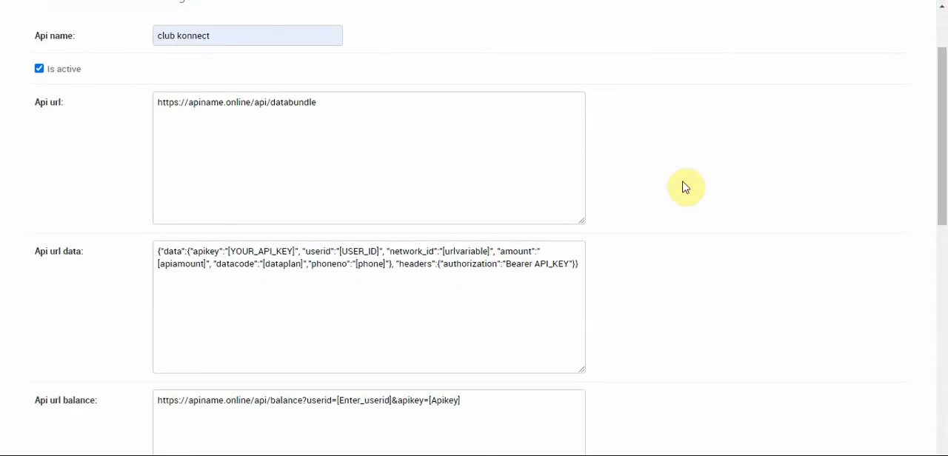
left_click(326, 134)
left_click_drag(387, 121, 158, 127)
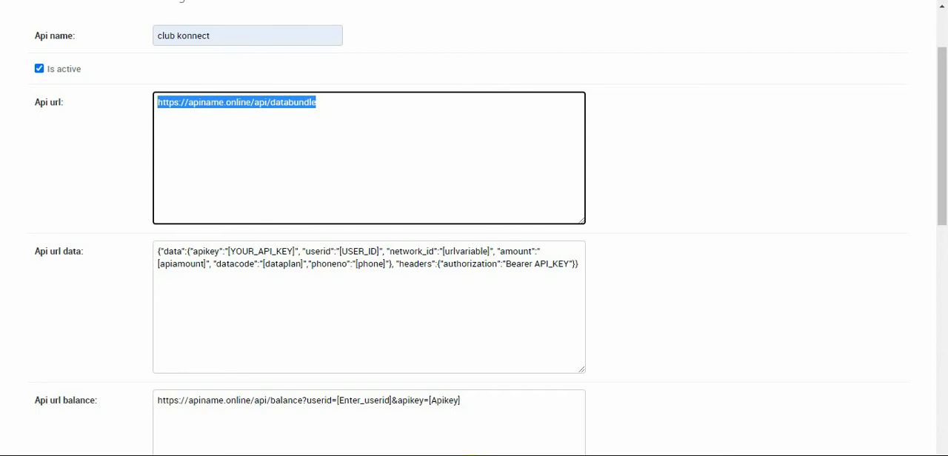
left_click(473, 454)
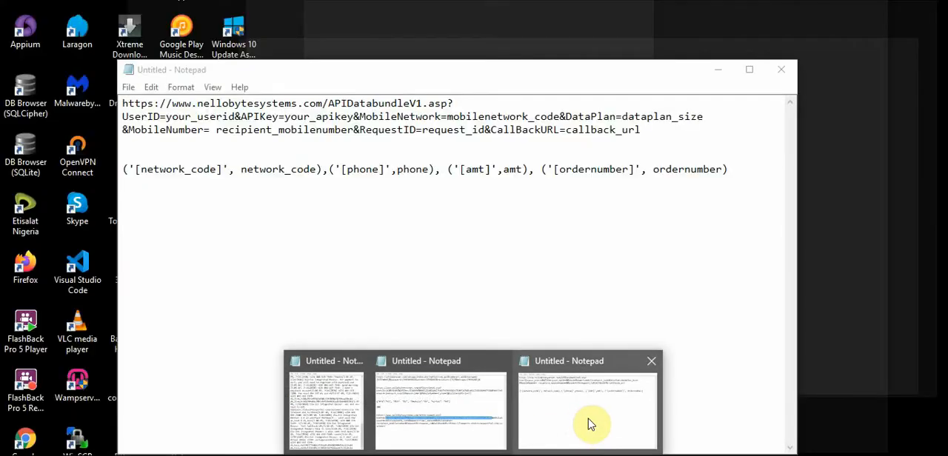
left_click(590, 423)
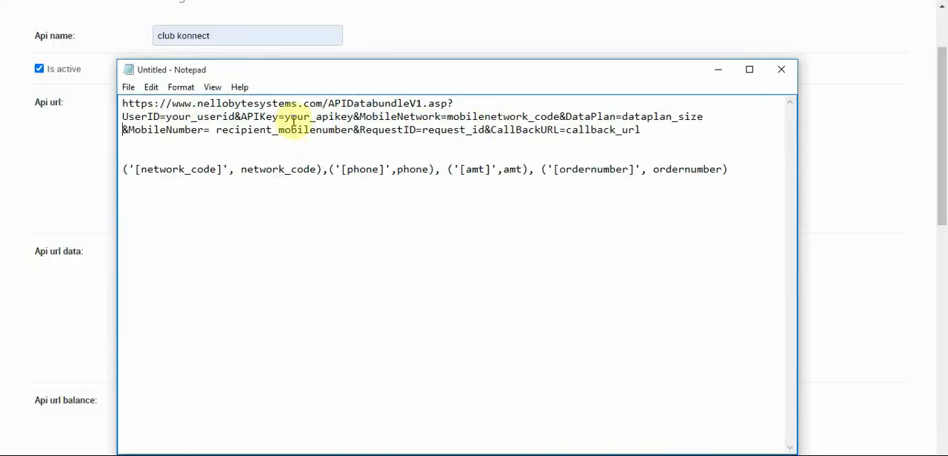
left_click_drag(121, 103, 675, 128)
key("ctrl+c")
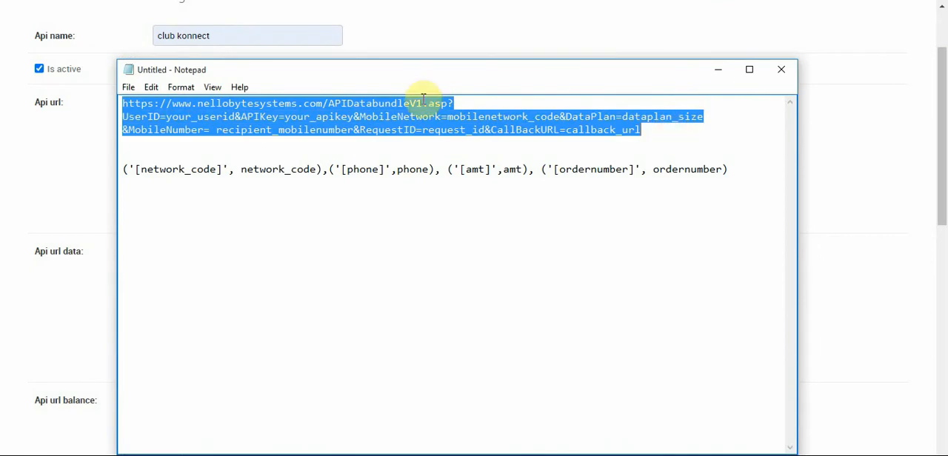
left_click(46, 164)
left_click(268, 111)
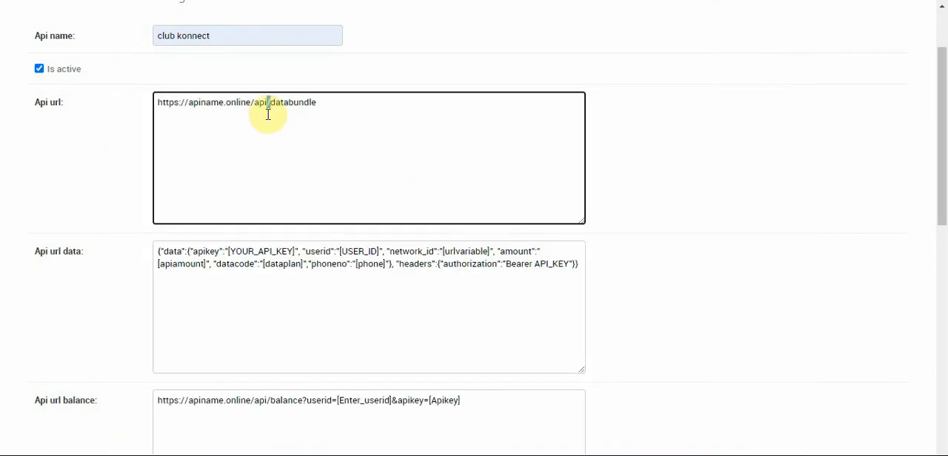
key("ctrl+a")
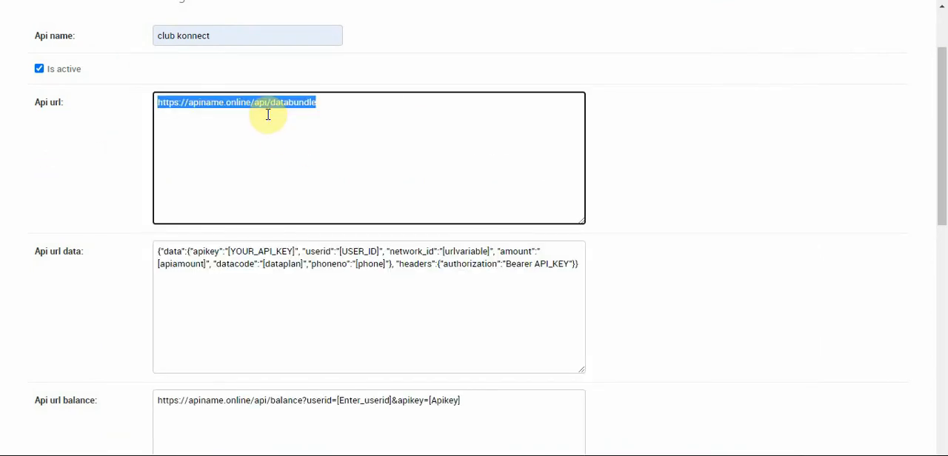
key("ctrl+v")
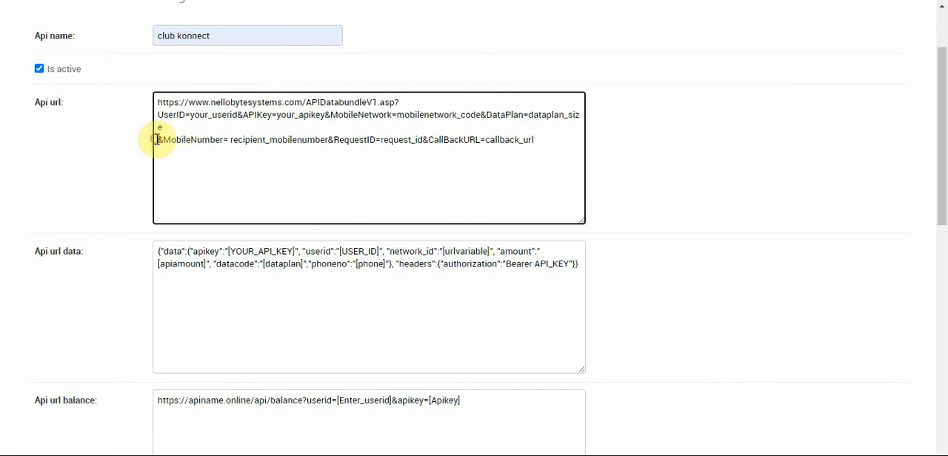
Remove the line break before "&MobileNumber" in the Api url, keeping the "?" after APIDatabundleV1.asp
key("BackSpace")
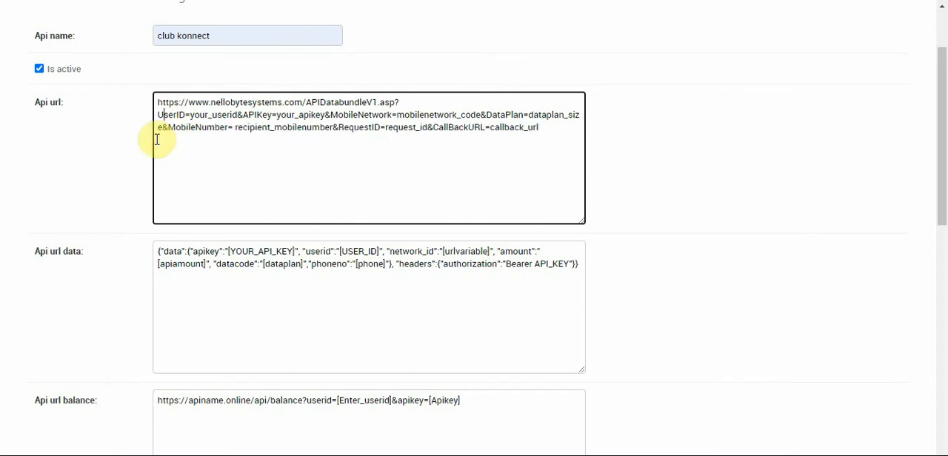
key("BackSpace")
key("BackSpace")
type("?")
key("Return")
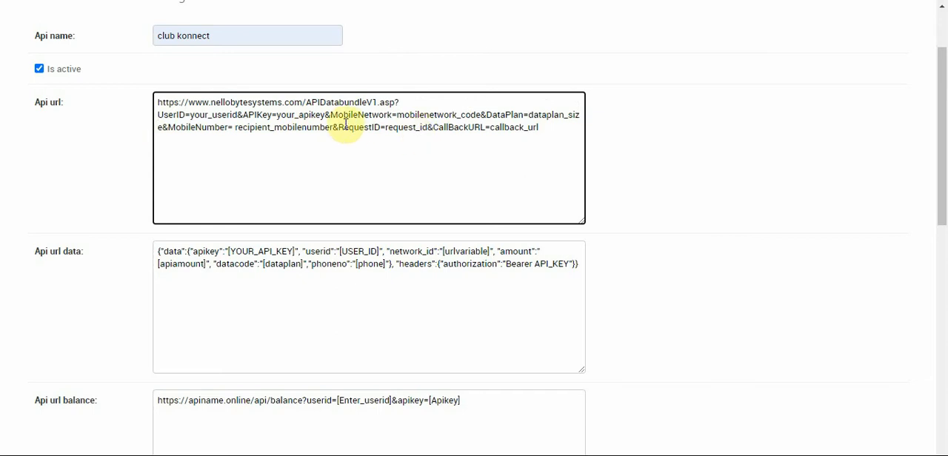
Examine the Api url's parameters and the Api url data, Api url balance and Network code json fields
left_click_drag(308, 121, 701, 157)
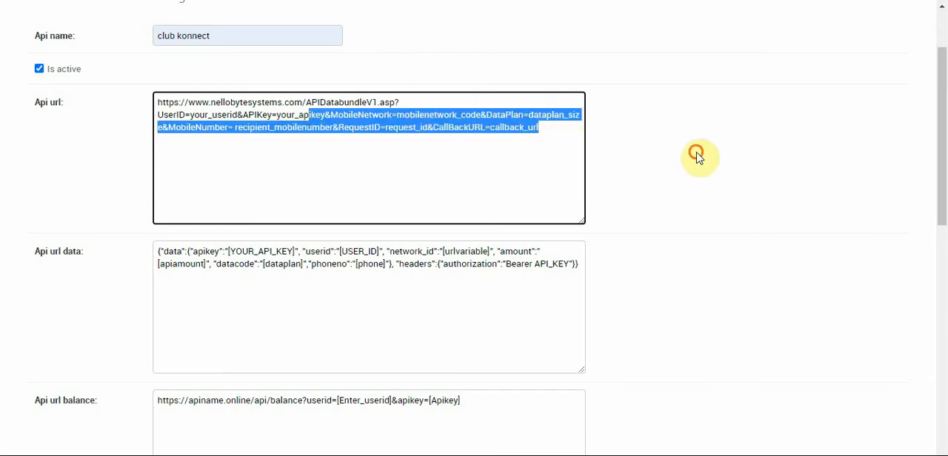
left_click(701, 157)
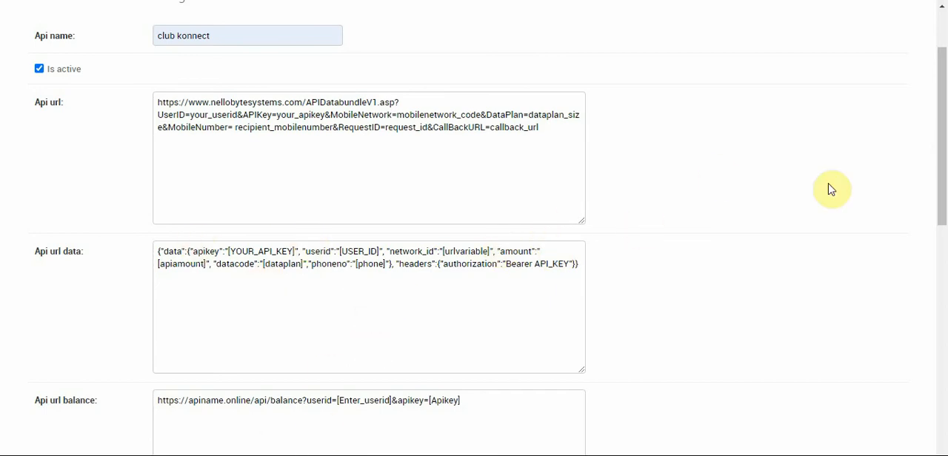
scroll(945, 198, "down", 3)
left_click(402, 227)
left_click(369, 92)
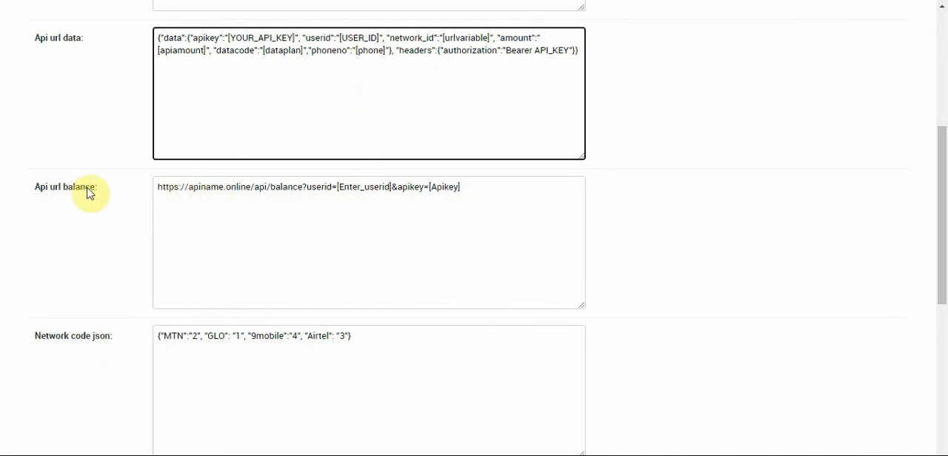
left_click_drag(158, 186, 571, 203)
left_click(730, 198)
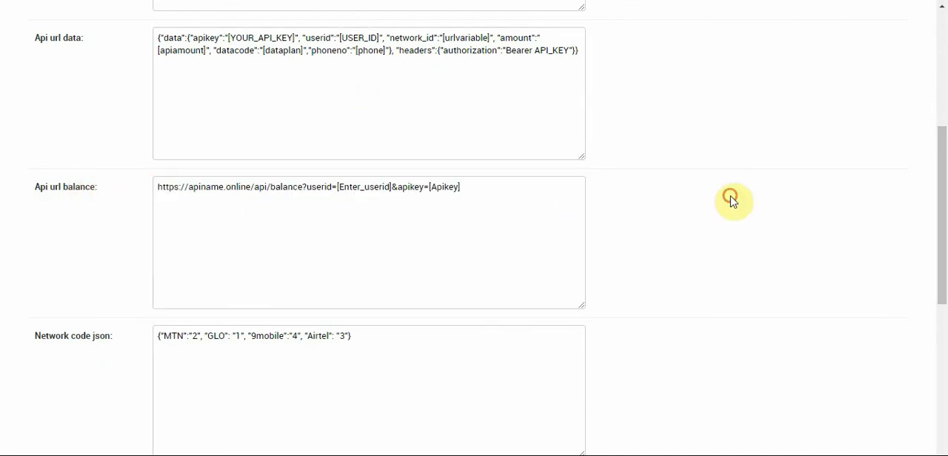
mouse_move(944, 185)
left_mouse_down()
mouse_move(942, 151)
mouse_move(945, 194)
left_mouse_up()
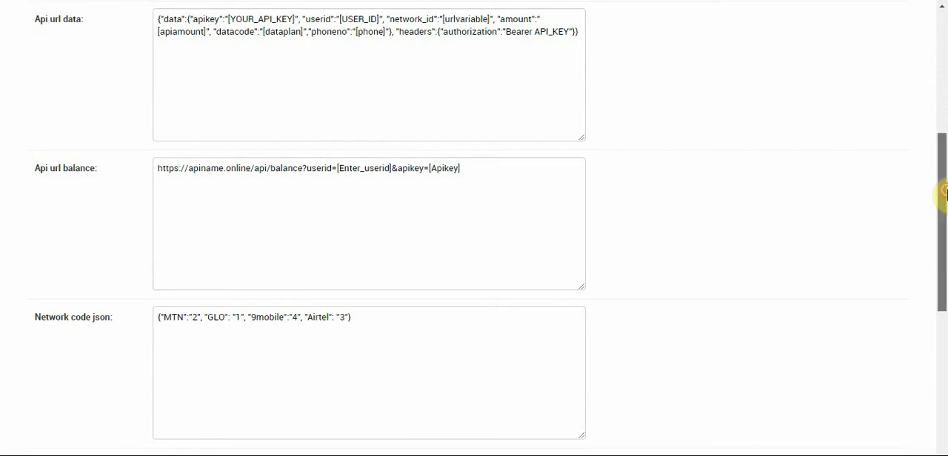
left_click_drag(945, 194, 945, 220)
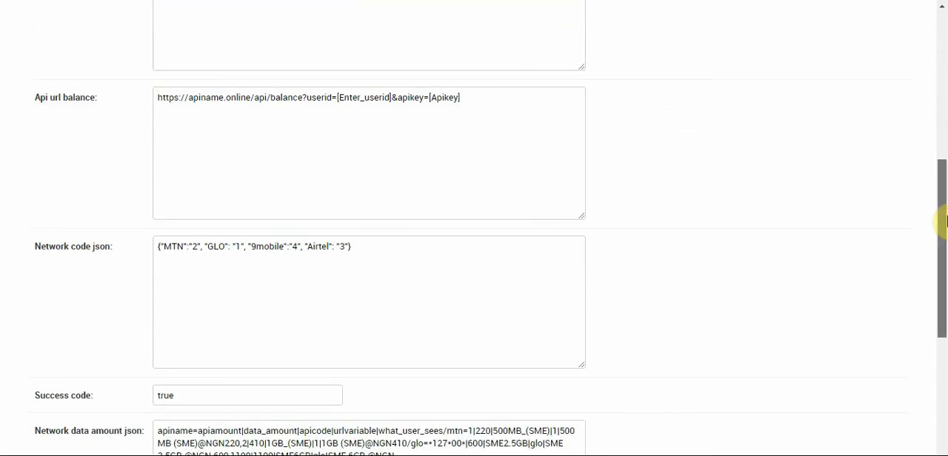
Look up the MobileNetwork codes in the clubkonnect API documentation for the Network code json, and return to the data recharge form
left_click_drag(944, 237, 943, 256)
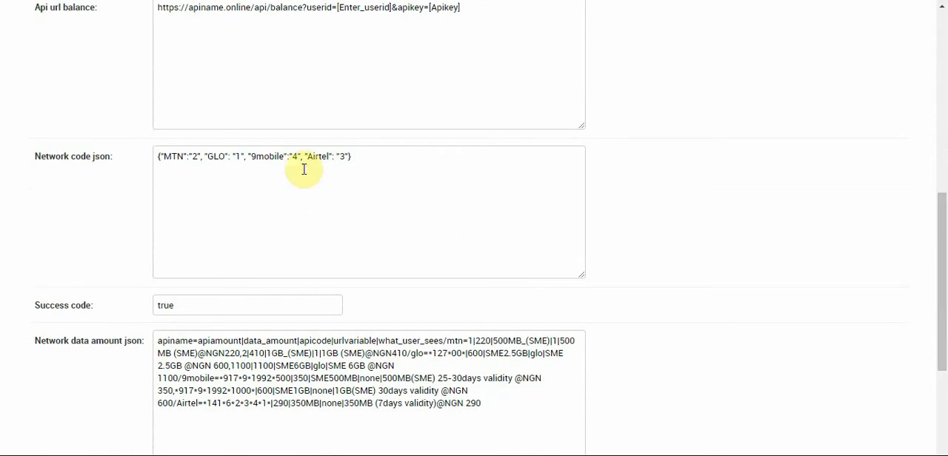
left_click(193, 156)
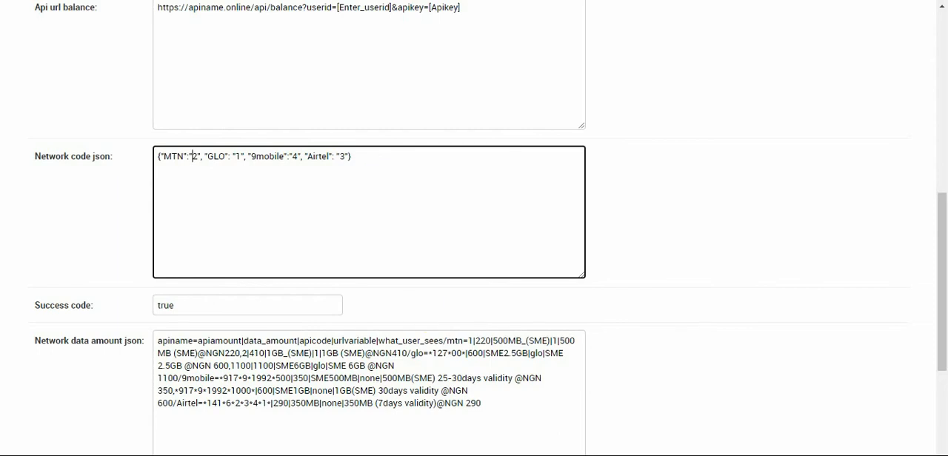
mouse_move(440, 455)
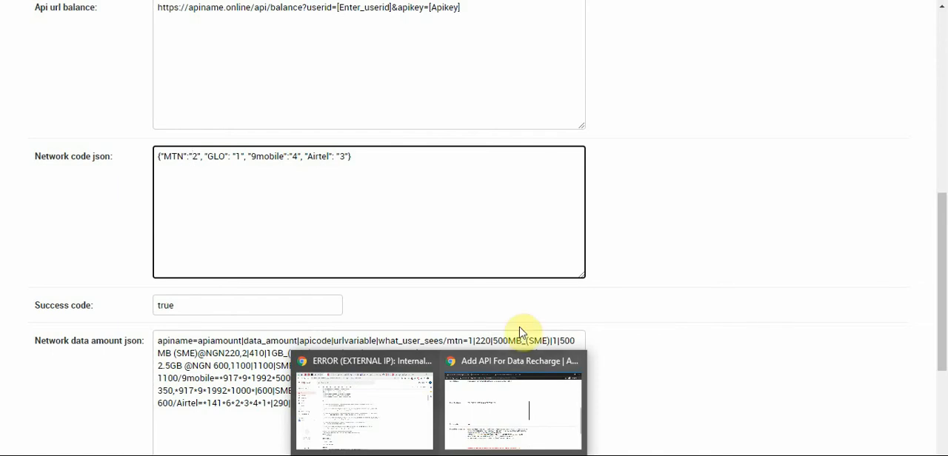
left_click(696, 259)
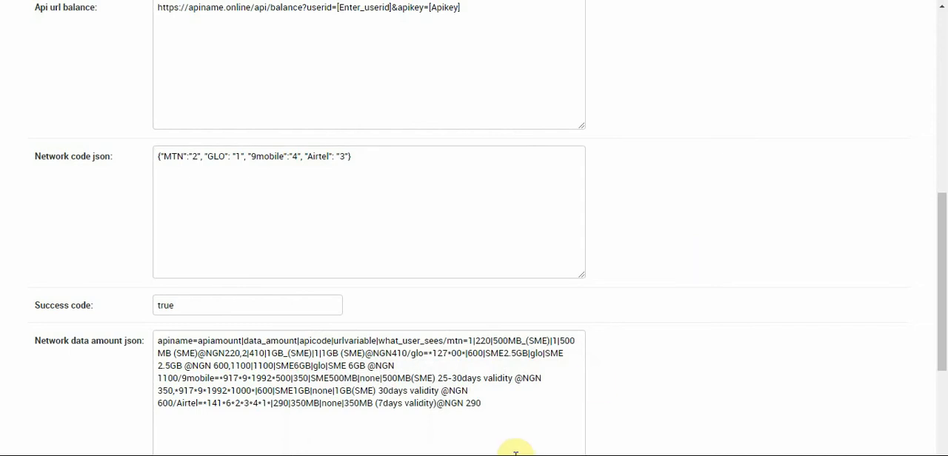
left_click(381, 398)
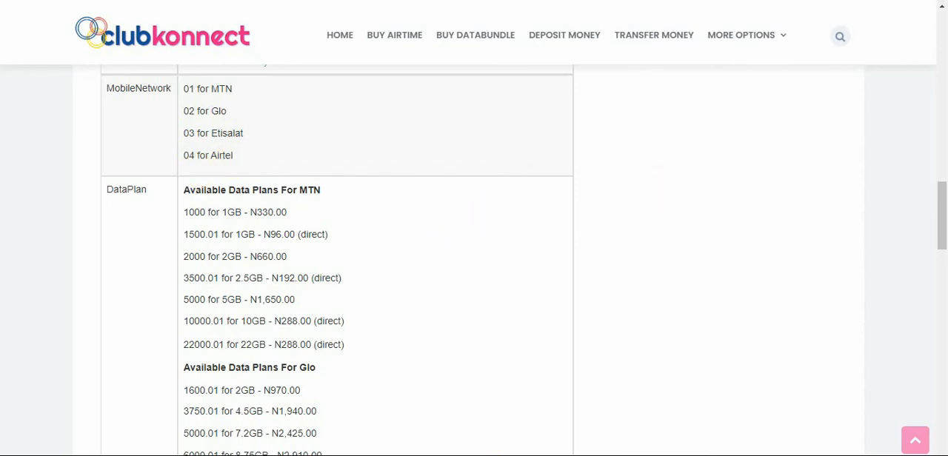
mouse_move(461, 452)
left_click(507, 408)
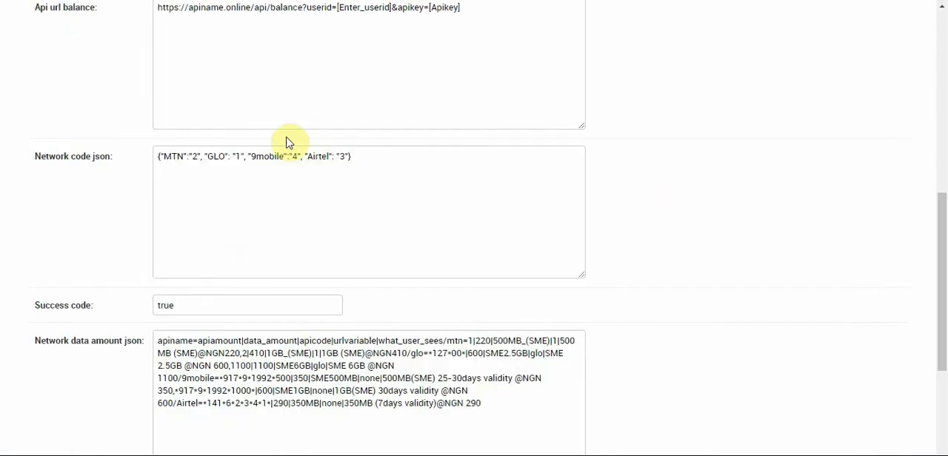
In the Network code json, set the MTN code to "01" and the GLO code to "02"
left_click(197, 158)
key("BackSpace")
type("0\",")
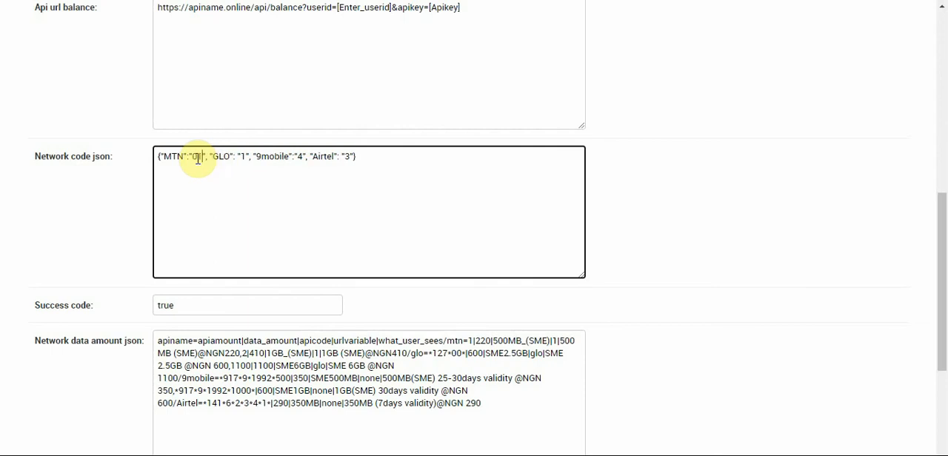
key("Right")
key("Right")
key("Right")
key("Right")
key("Right")
key("Right")
key("Right")
key("Right")
key("Right")
key("BackSpace")
type("02")
In the Network code json, set the 9mobile code to "03" and the Airtel code to "04"
key("Right")
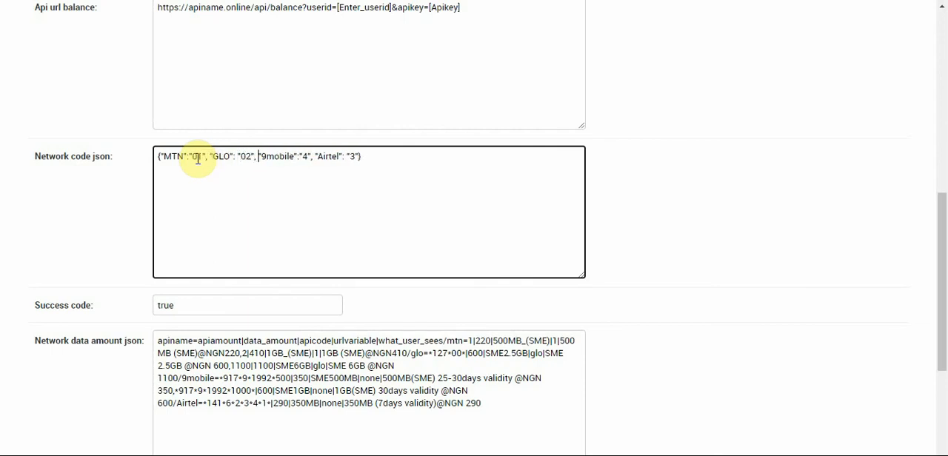
key("Right")
key("Right")
key("Right")
key("Right")
key("Right")
key("Right")
key("Right")
key("Right")
key("Right")
key("BackSpace")
type("03")
key("Right")
key("Right")
key("Right")
key("Right")
key("Right")
key("Right")
key("Right")
key("Right")
key("Right")
key("Right")
key("Right")
key("Right")
key("Right")
key("Right")
key("BackSpace")
type("04")
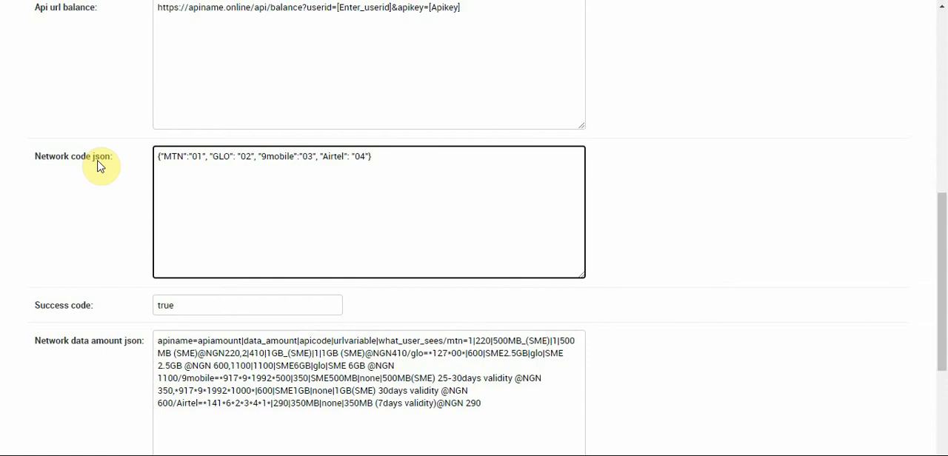
Set the Success code to 100
left_click_drag(857, 191, 944, 300)
left_click(662, 216)
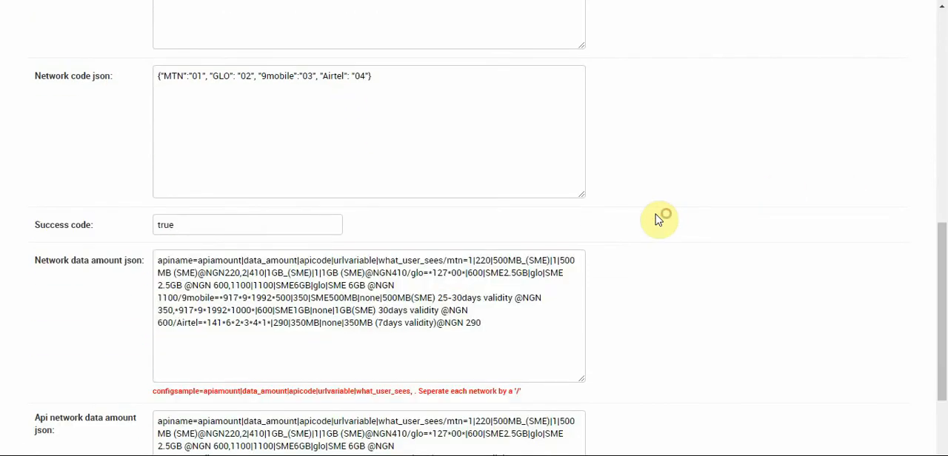
double_click(251, 223)
type("100")
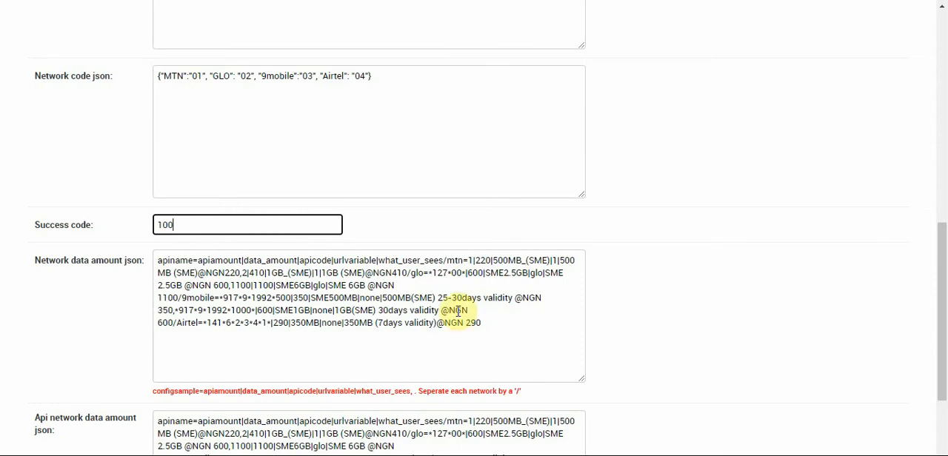
Switch to the Notepad note with the request URL and move its window just below the form's Api url text
scroll(603, 307, "up", 5)
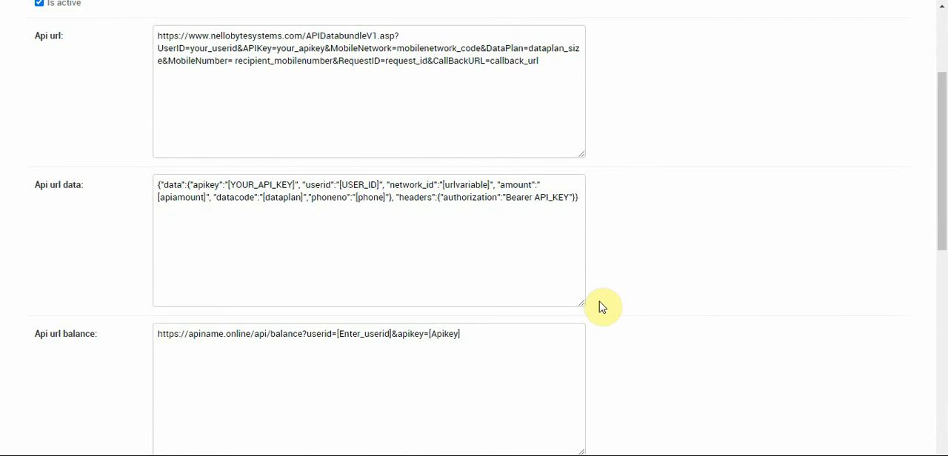
scroll(946, 324, "down", 3)
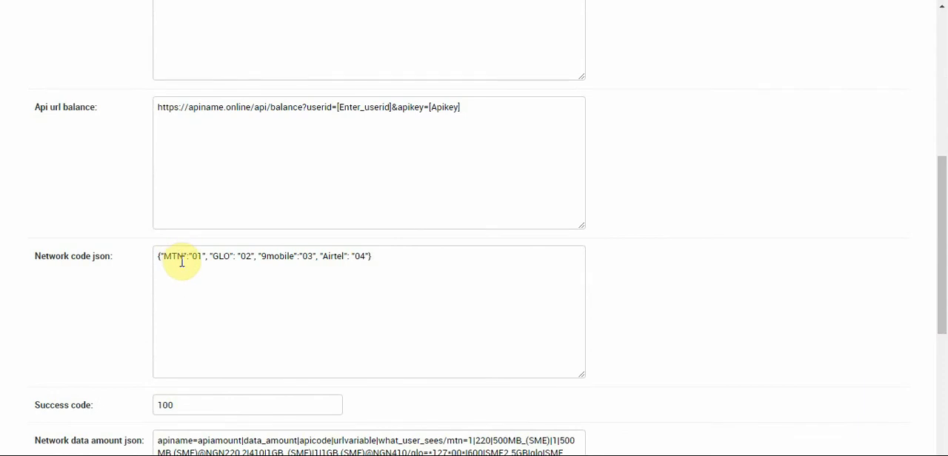
left_click_drag(942, 297, 938, 211)
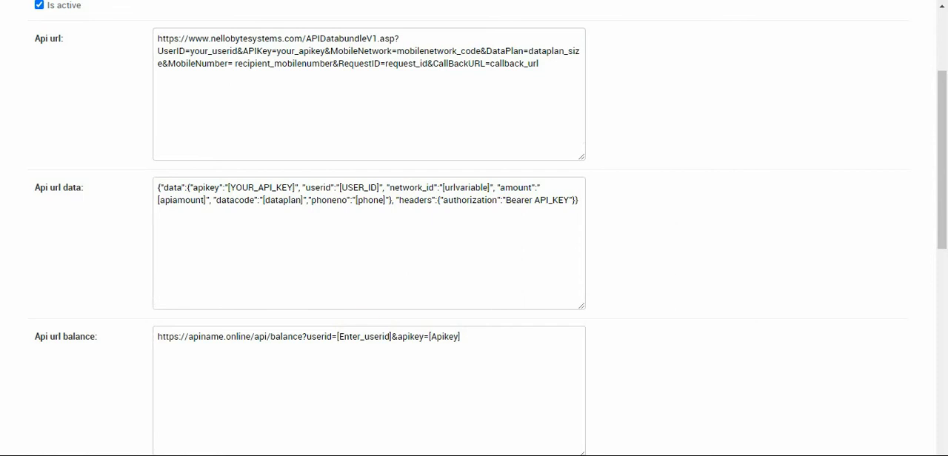
left_click(554, 429)
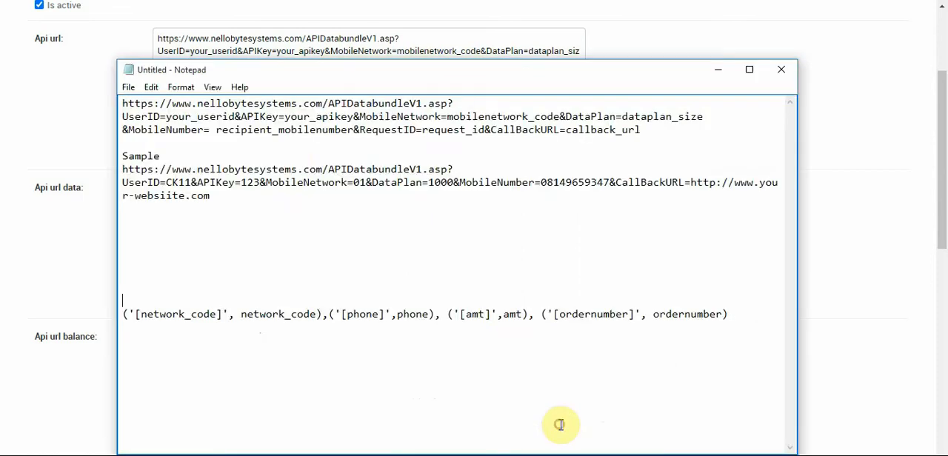
left_click_drag(222, 69, 182, 91)
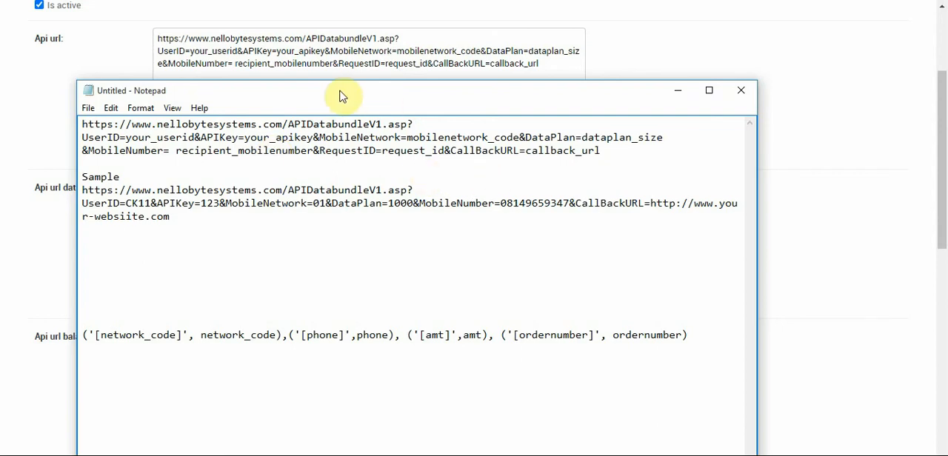
left_click_drag(340, 92, 363, 101)
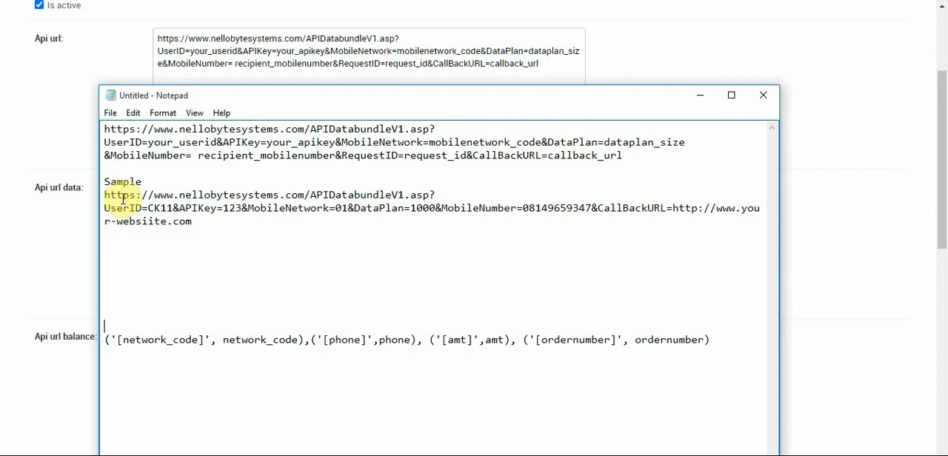
left_click(314, 99)
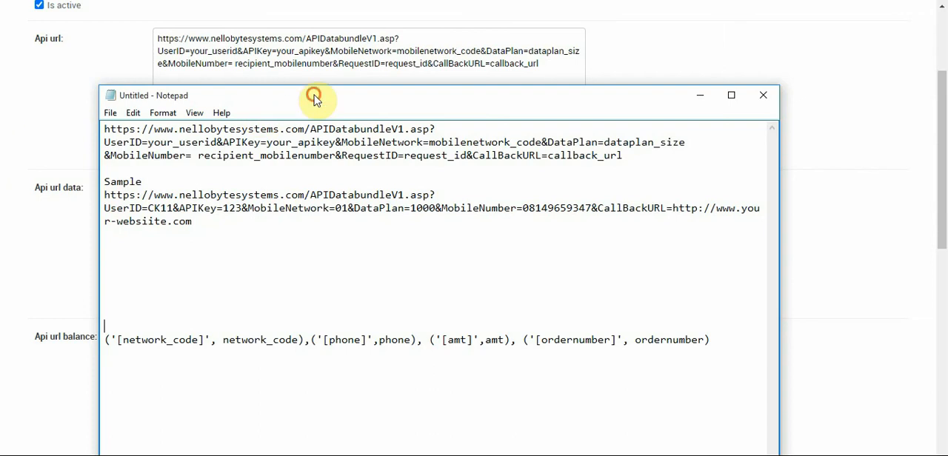
left_click_drag(314, 98, 320, 127)
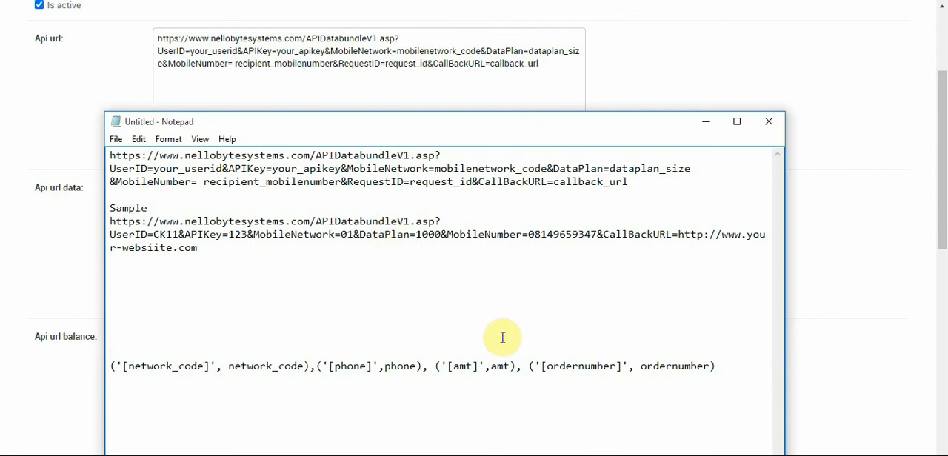
Replace the note's placeholder list with the data mappings for network_code, phone, dataplan, apiamount, urlvariable, ordernumber and network, closing it with "))"
left_click(179, 309)
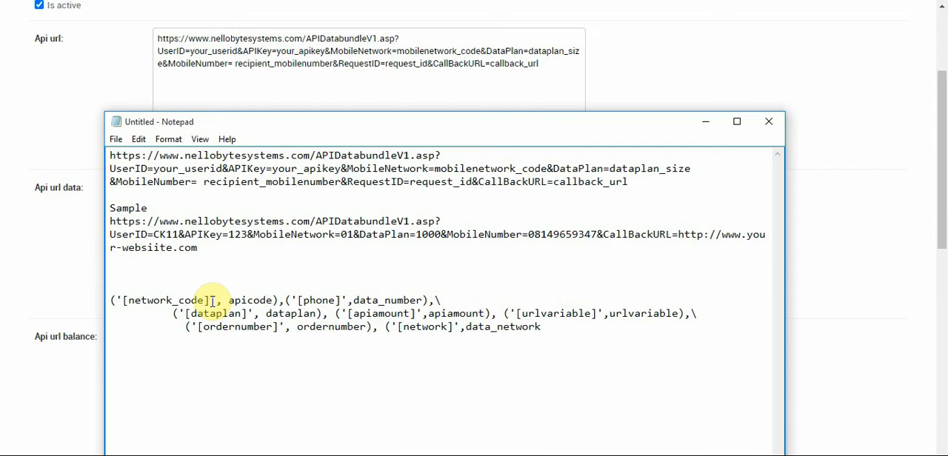
key("ctrl+End")
type("))")
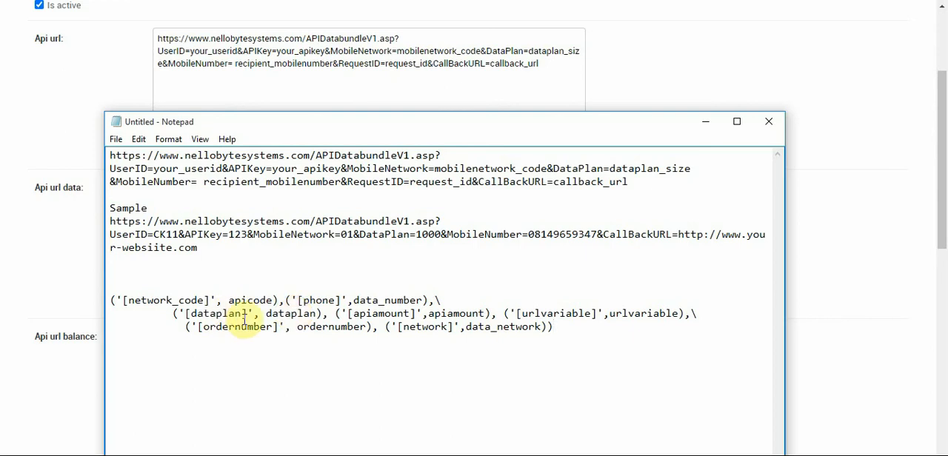
Replace request_id in the note's request URL with the [ordernumber] placeholder copied from the mapping list
left_click_drag(280, 327, 198, 327)
key("ctrl+c")
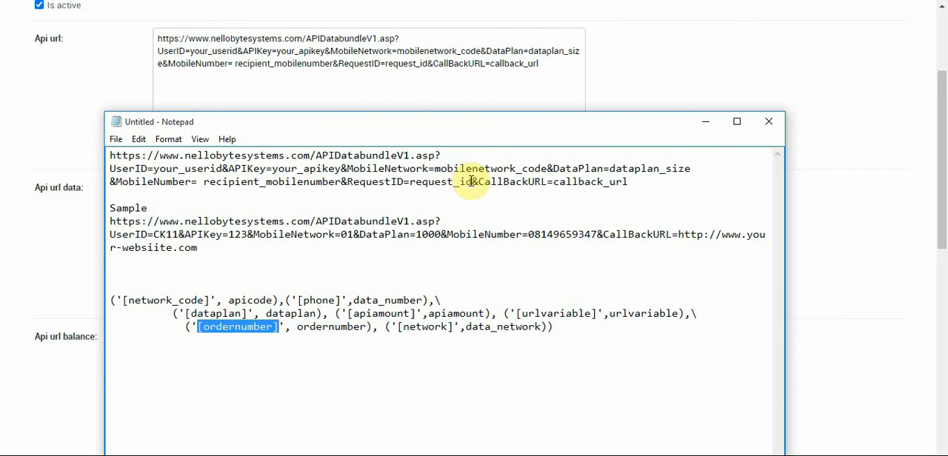
left_click_drag(472, 183, 410, 182)
key("ctrl+v")
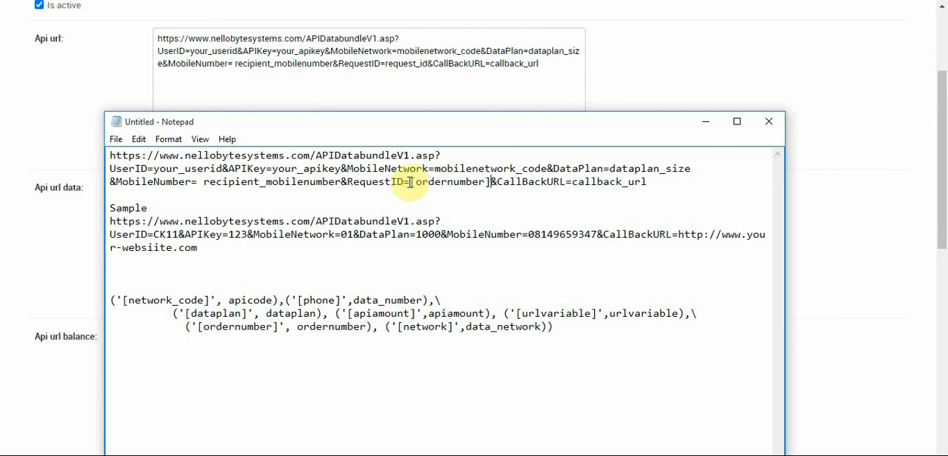
left_click_drag(572, 182, 649, 180)
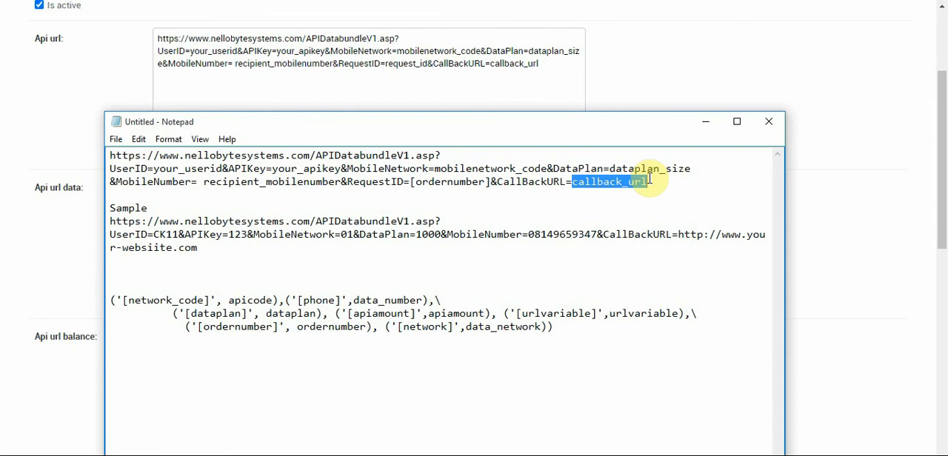
key("BackSpace")
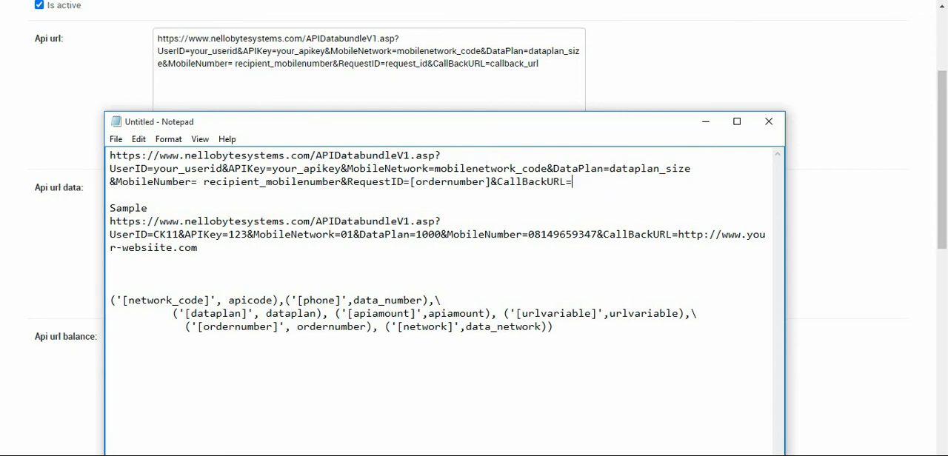
type("https://vtubusi")
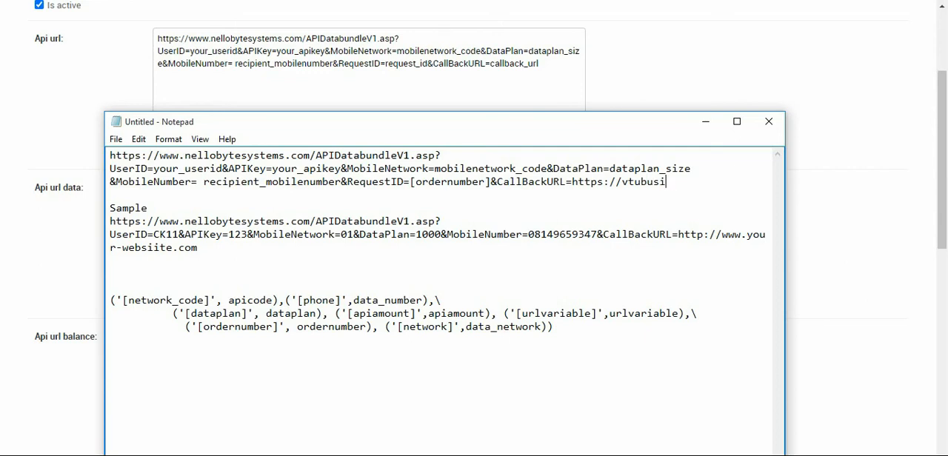
type("ness.")
type("com")
key("BackSpace")
key("BackSpace")
key("BackSpace")
type("portal.com")
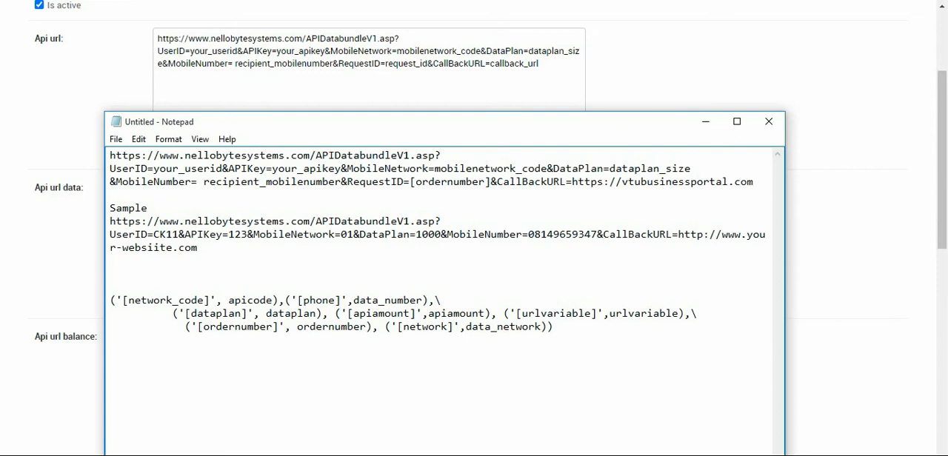
Insert "subdomain." before vtubusinessportal.com in the CallBackURL value
left_click(619, 181)
type("sud")
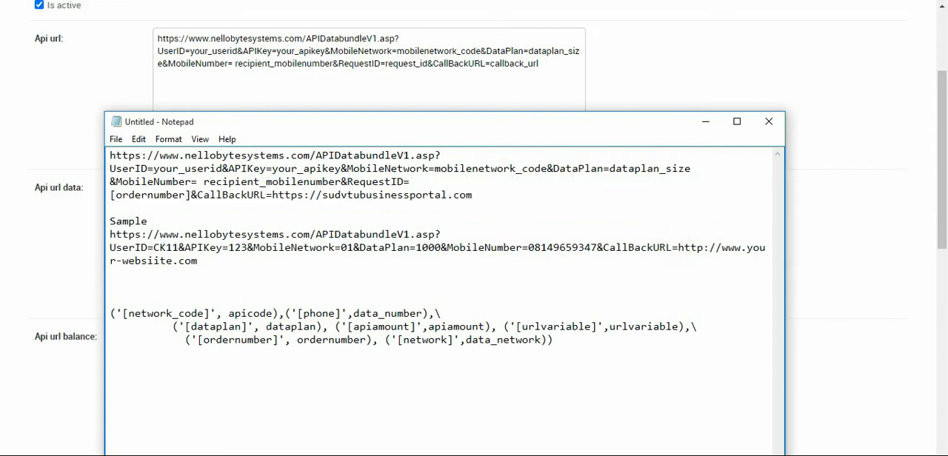
key("BackSpace")
type("bdomain.")
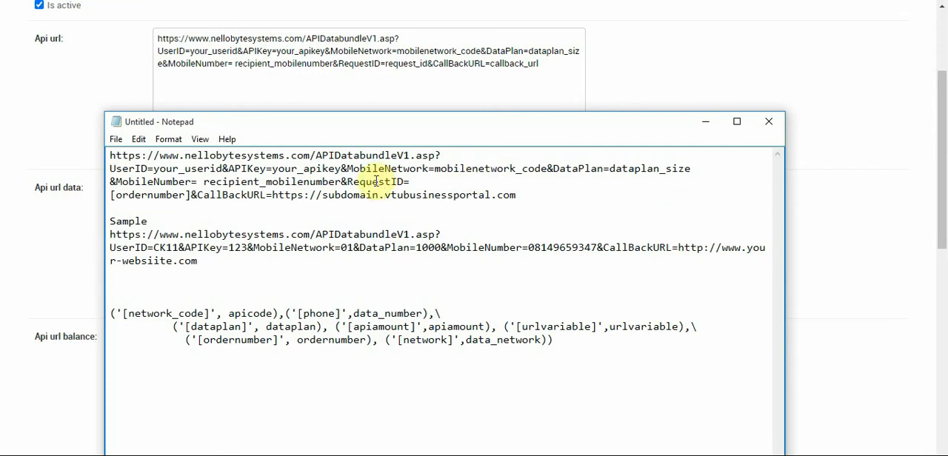
Replace recipient_mobilenumber and the space before it with the [phone] placeholder as the MobileNumber value
left_click_drag(345, 182, 215, 181)
key("BackSpace")
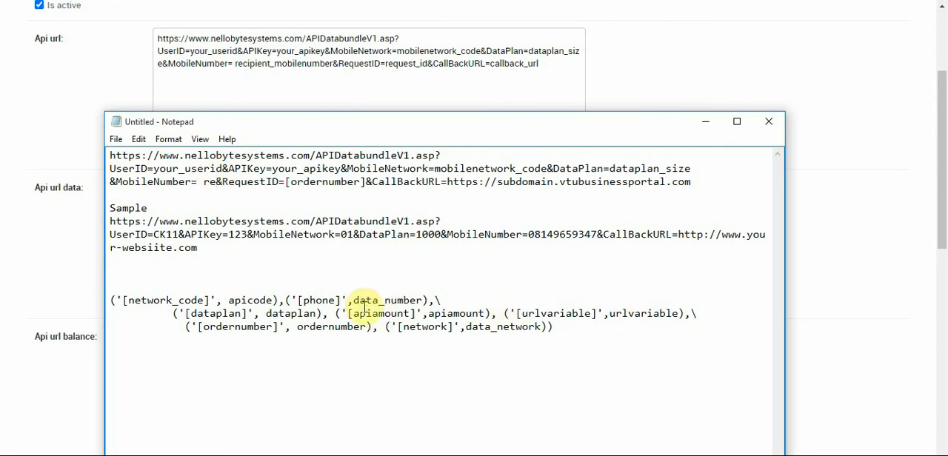
left_click_drag(344, 301, 298, 300)
key("ctrl+c")
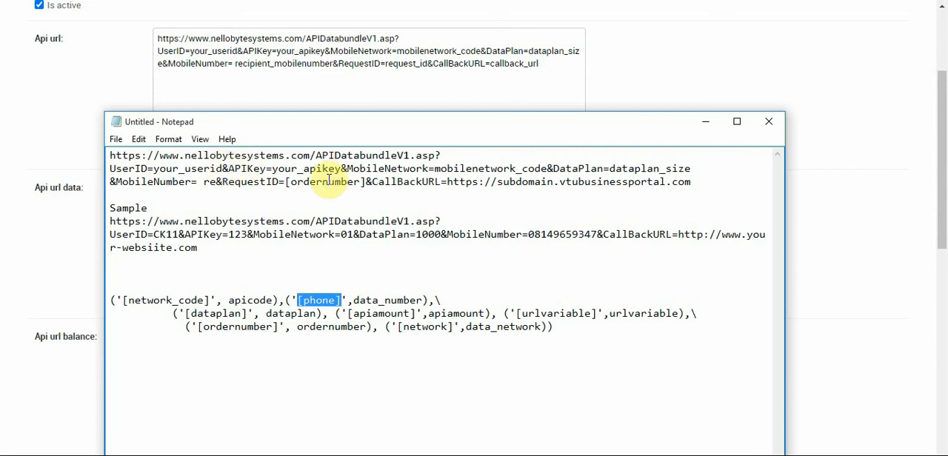
left_click(215, 182)
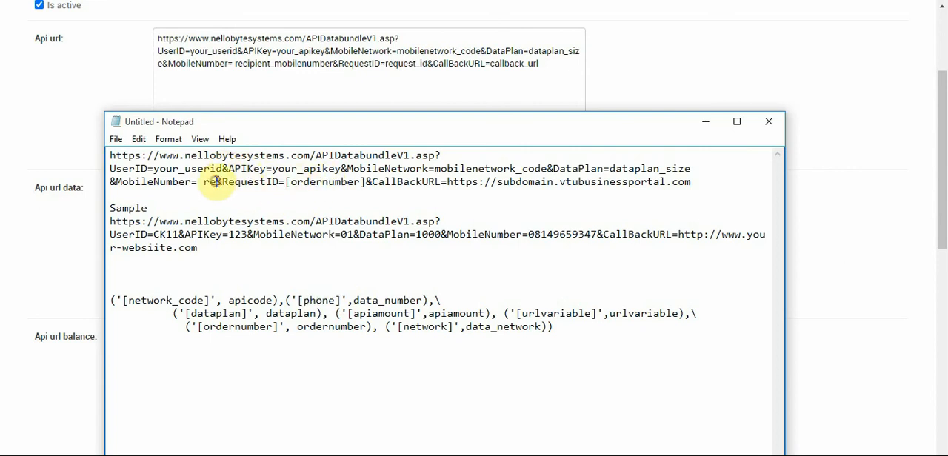
left_click_drag(215, 181, 197, 181)
key("ctrl+v")
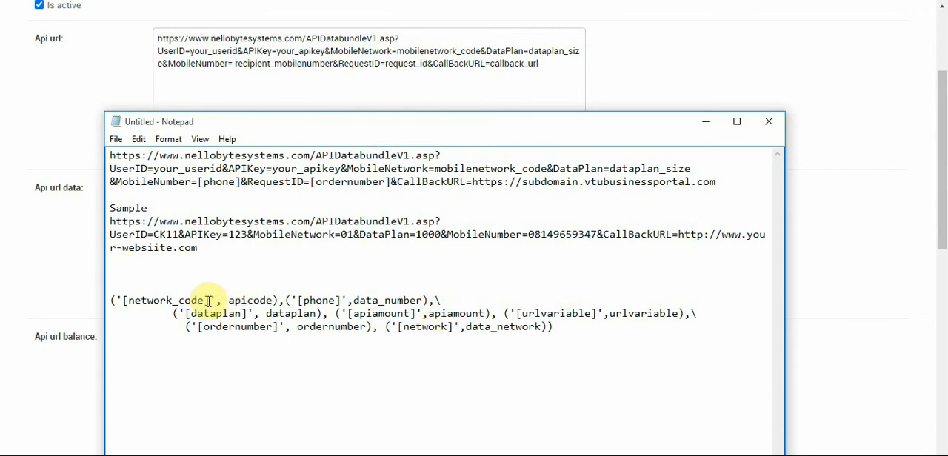
Replace mobilenetwork_code with the [network_code] placeholder as the MobileNetwork value in the note's request URL
mouse_move(210, 302)
left_mouse_down()
mouse_move(121, 310)
mouse_move(212, 300)
left_mouse_up()
key("ctrl+c")
left_click(122, 308)
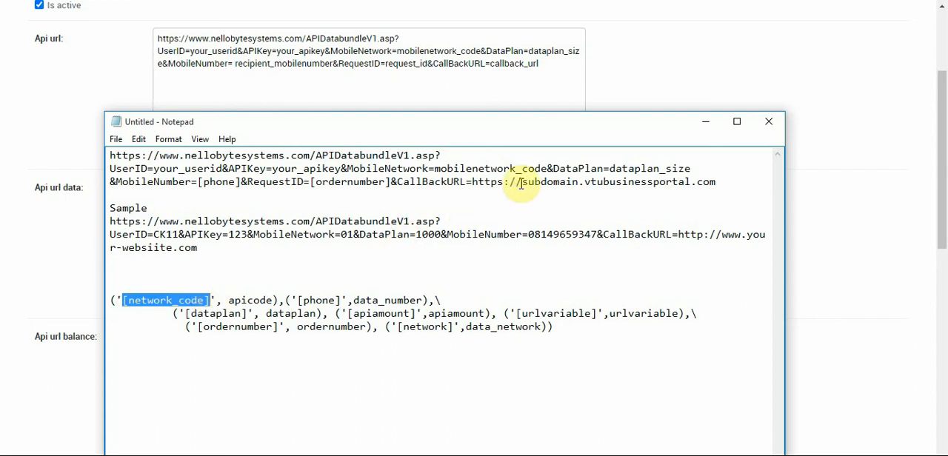
left_click(548, 169)
left_click_drag(548, 169, 436, 169)
key("ctrl+v")
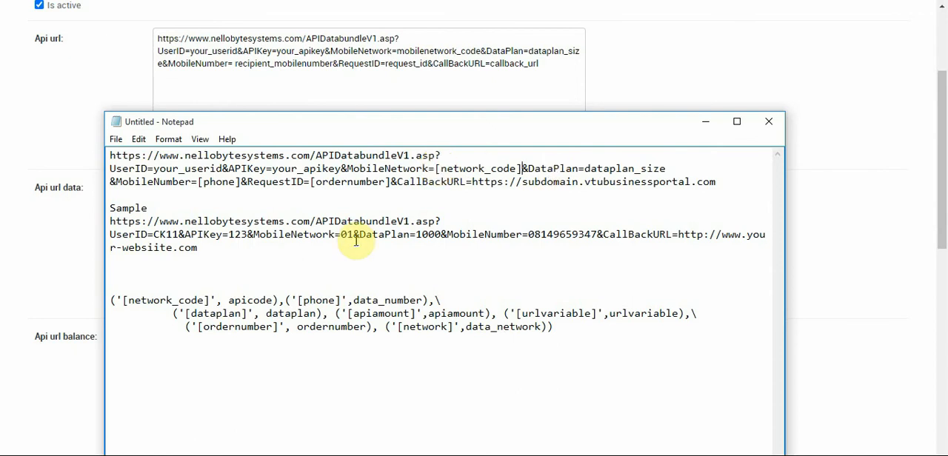
Replace dataplan_size and the space after it with the [dataplan] placeholder as the DataPlan value in the note's request URL
double_click(317, 315)
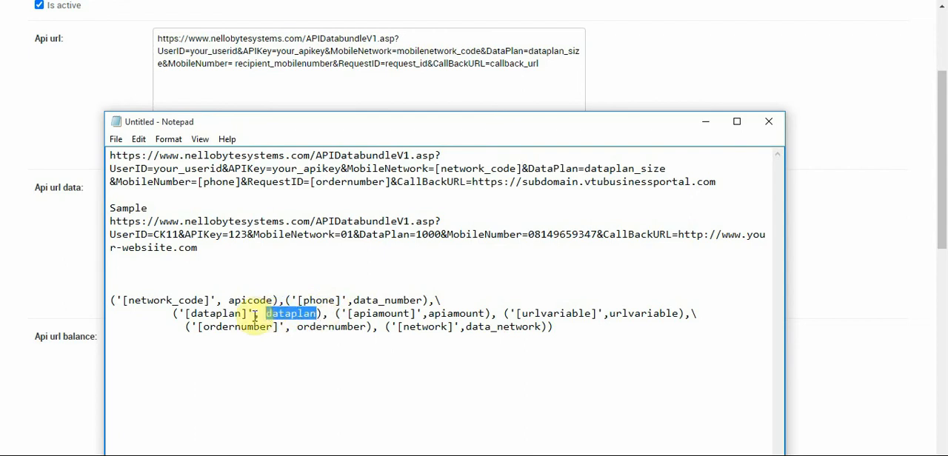
left_click_drag(245, 315, 185, 314)
key("ctrl+c")
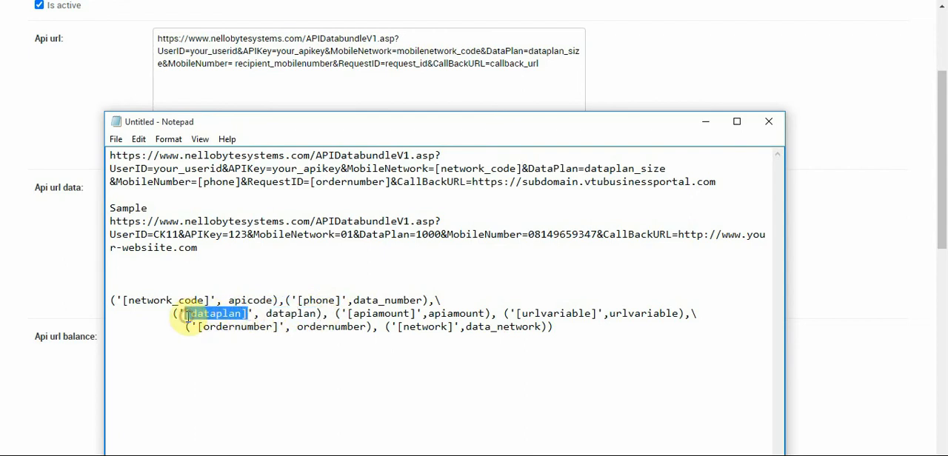
left_click_drag(667, 169, 588, 169)
key("ctrl+v")
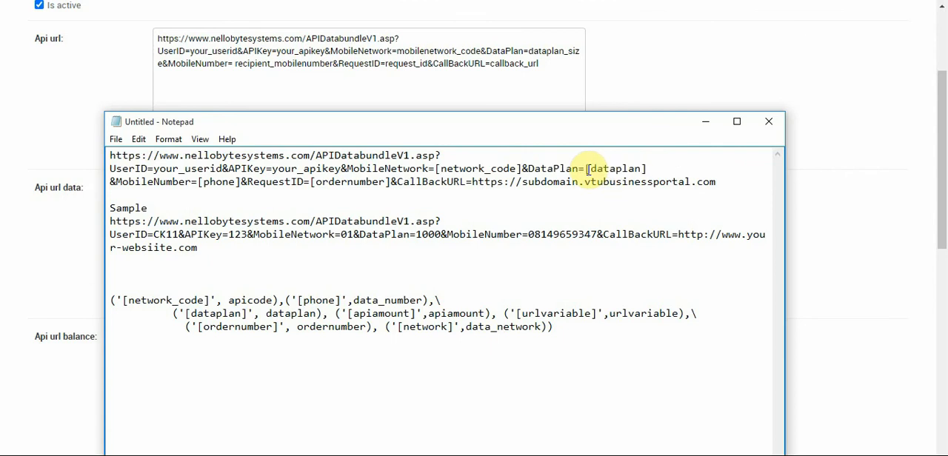
key("Delete")
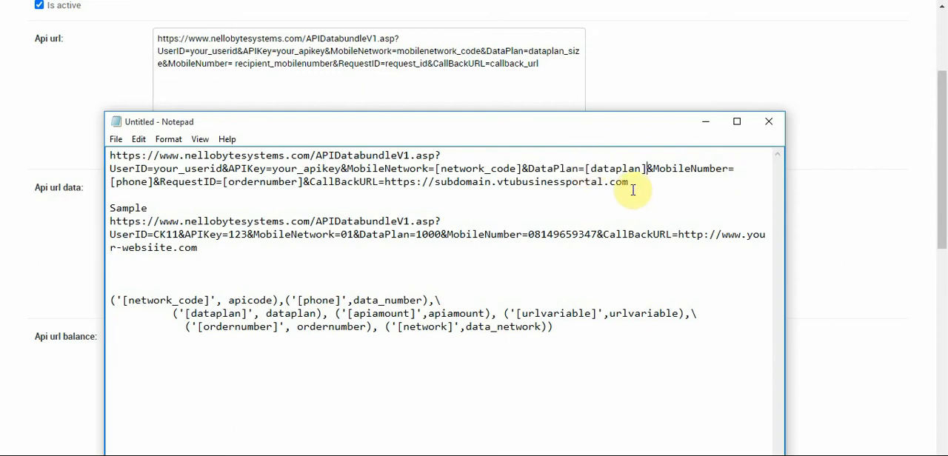
Copy the completed request URL from the note and replace the whole Api url value in the admin form with it
left_click_drag(629, 183, 109, 155)
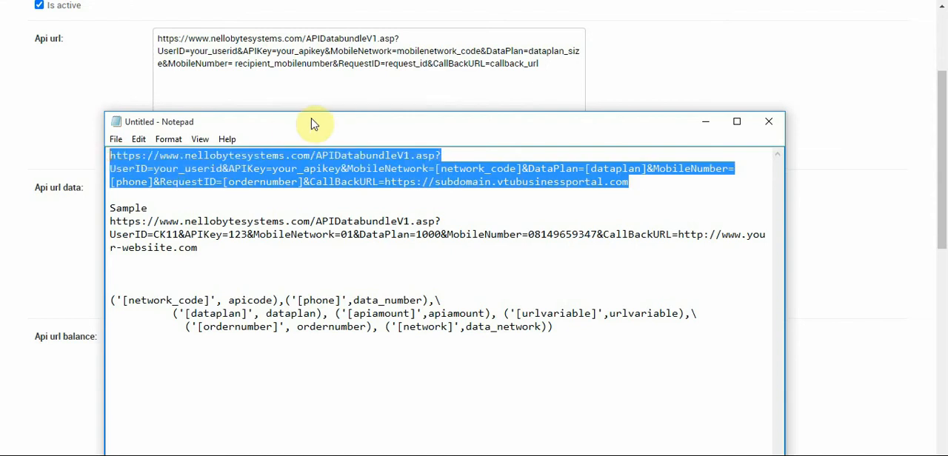
left_click(290, 94)
key("ctrl+a")
key("ctrl+v")
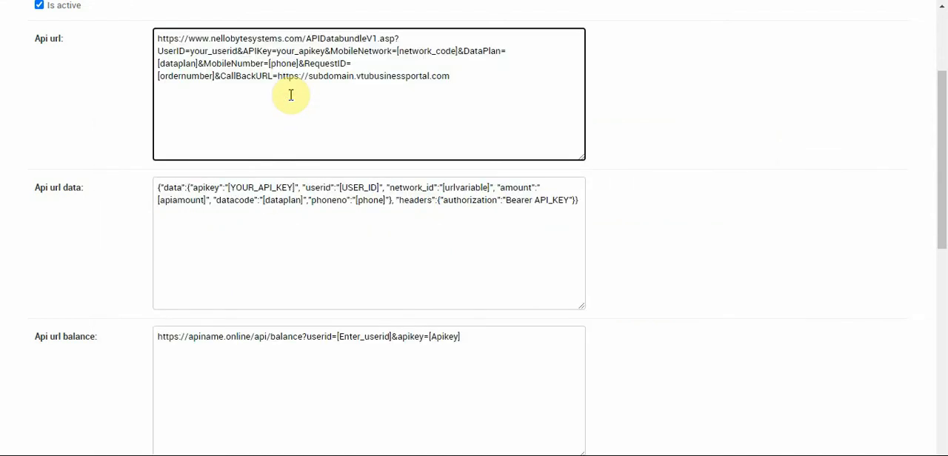
Check the Api url for stray line breaks before [ordernumber], UserID and [dataplan], restoring each deleted character
left_click(158, 75)
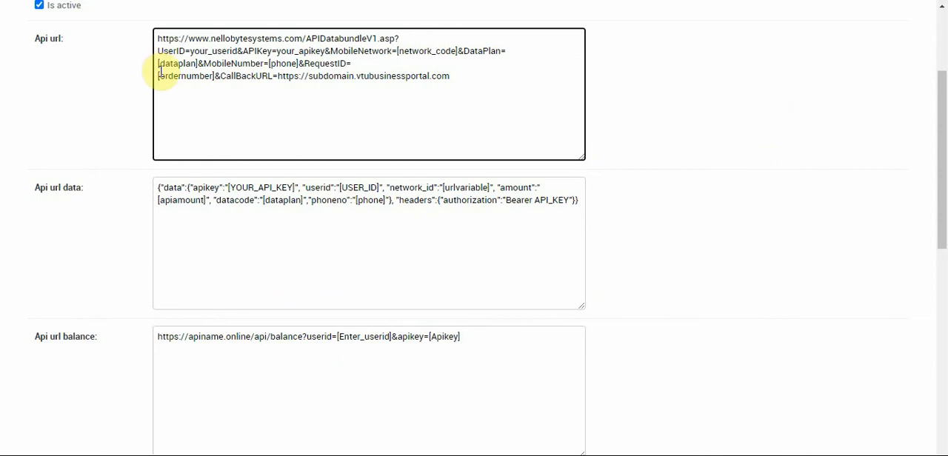
key("BackSpace")
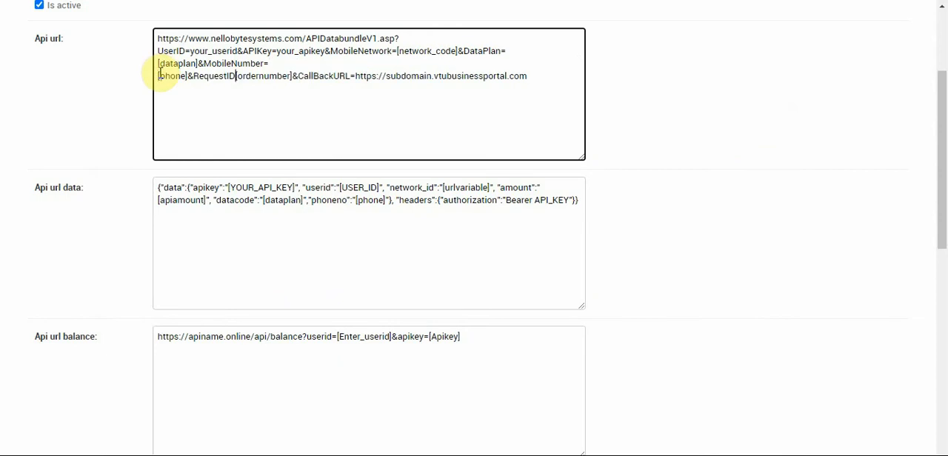
type("=[")
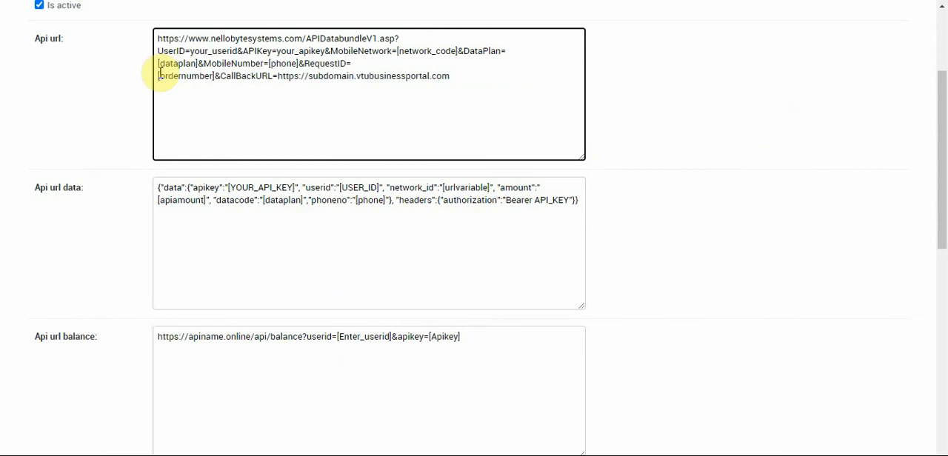
key("BackSpace")
type("=")
left_click(157, 50)
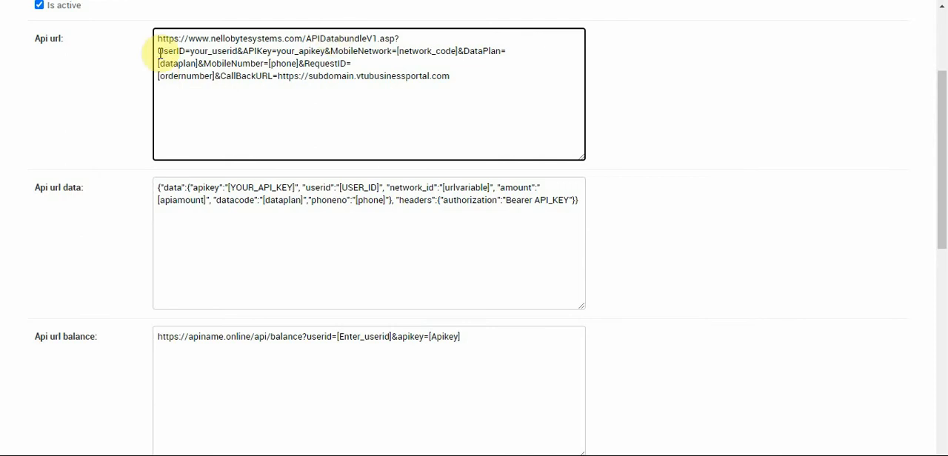
key("BackSpace")
type("?")
left_click(157, 62)
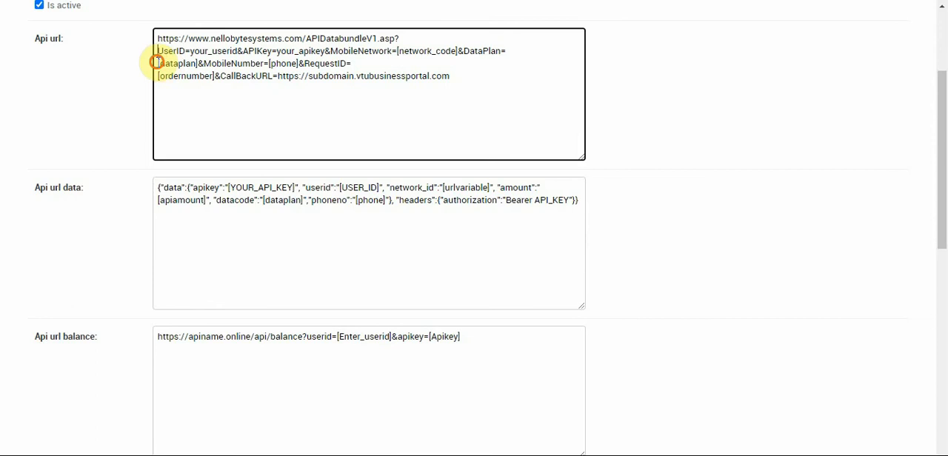
key("BackSpace")
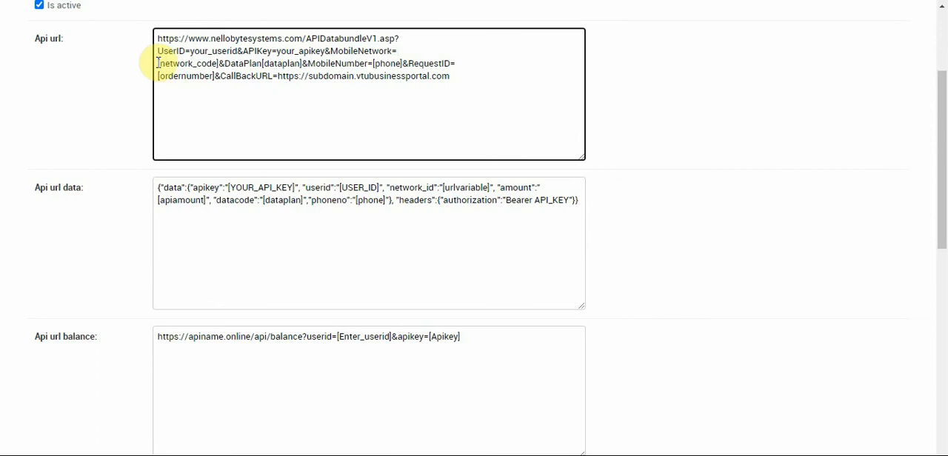
type("=")
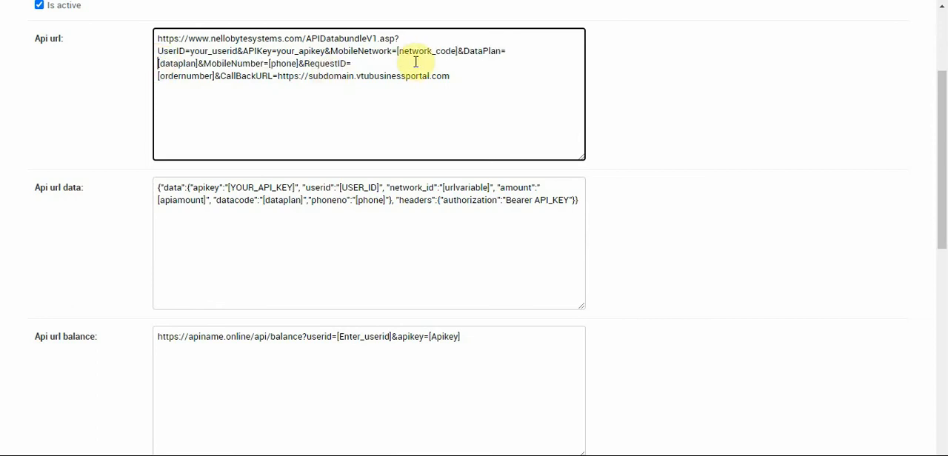
Replace your_userid in the Api url with the account's user ID as the UserID value
left_click_drag(237, 52, 191, 53)
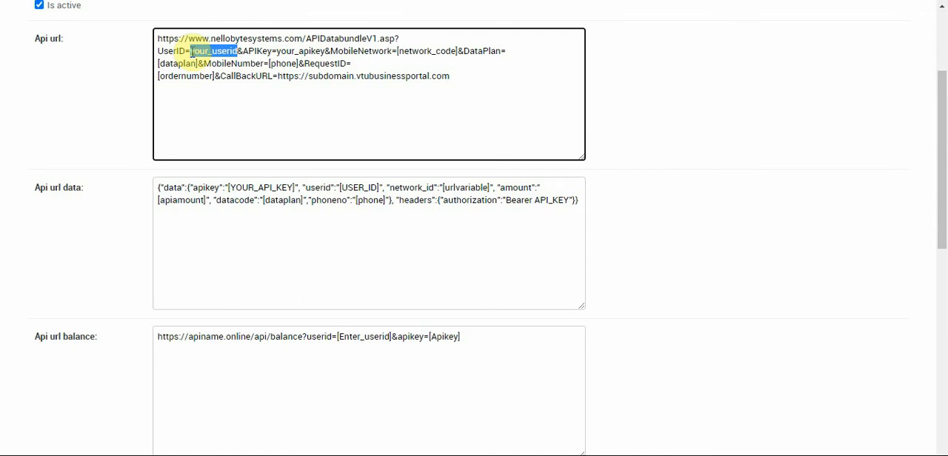
key("BackSpace")
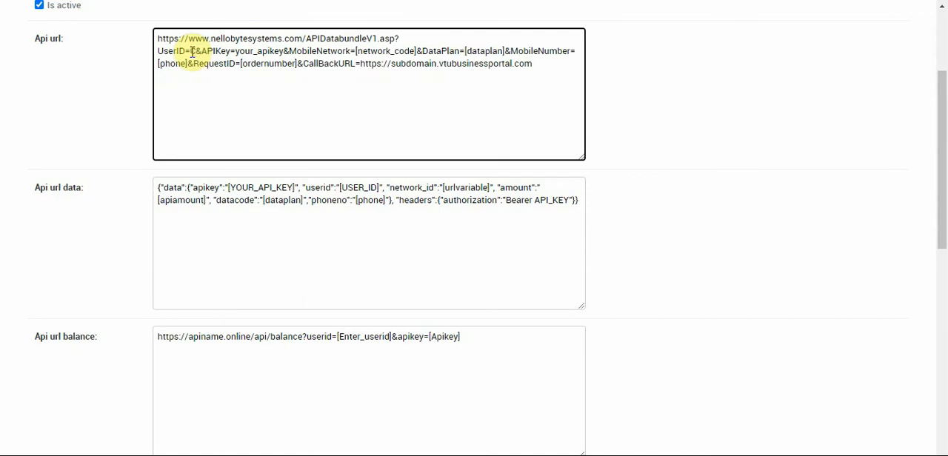
type("CK")
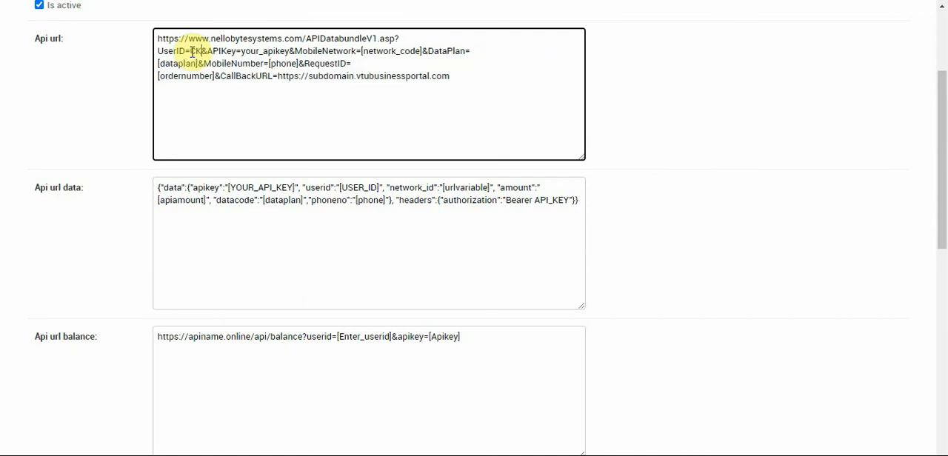
type("00000")
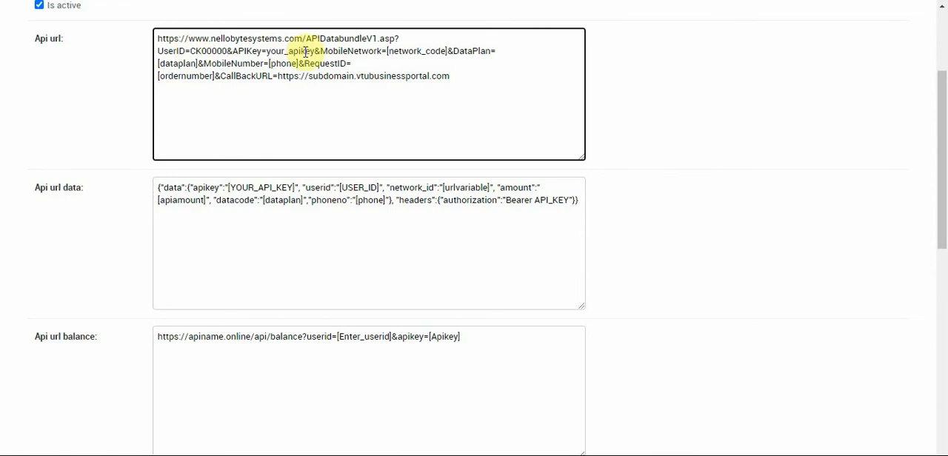
Replace your_apikey in the Api url with the account's API key as the APIKey value
left_click_drag(314, 51, 268, 51)
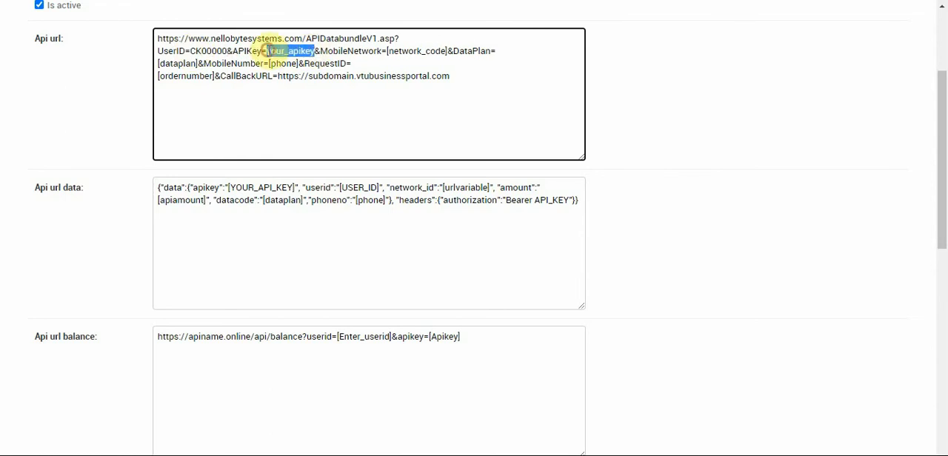
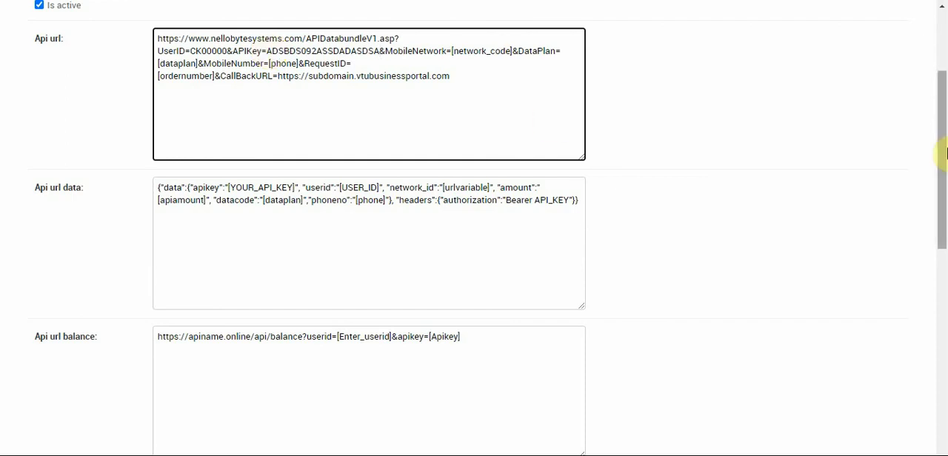
Go over the Network data amount json and save the data recharge API, keeping its record open for editing
left_click_drag(945, 142, 945, 320)
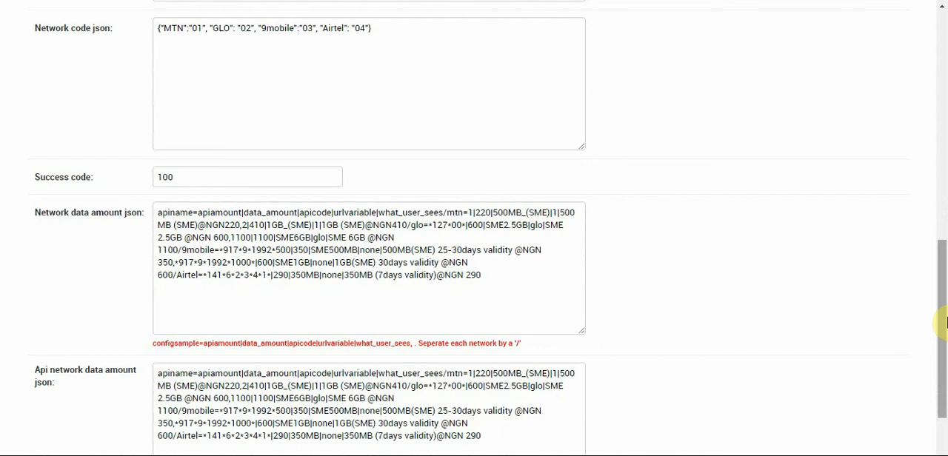
left_click(497, 275)
left_click_drag(498, 276, 154, 207)
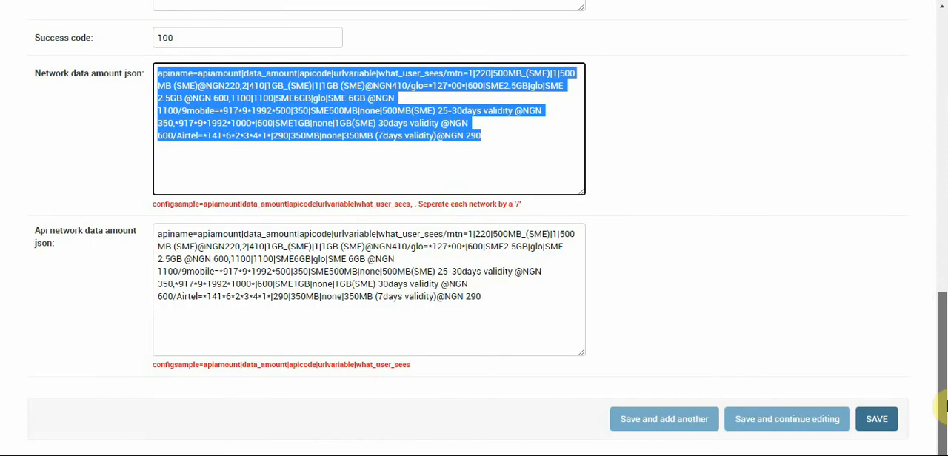
left_click(819, 432)
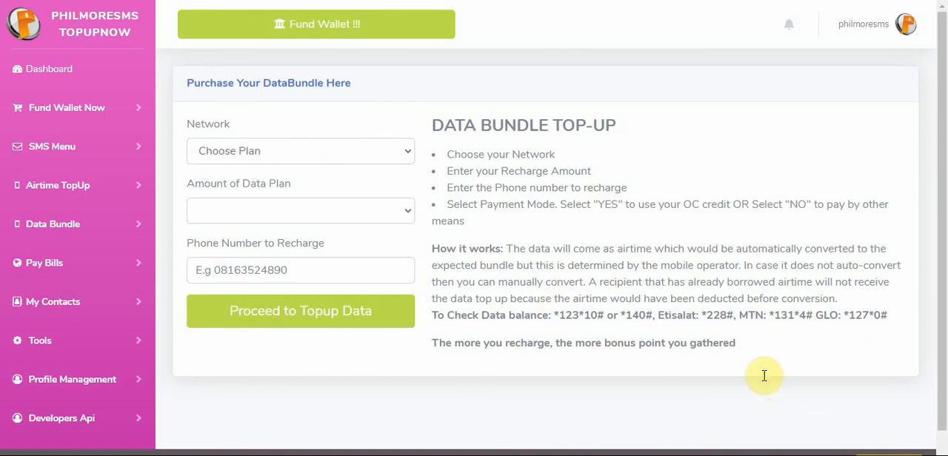
Switch to the site's data bundle purchase page, choose the MTN network and view its available data plans
left_click(309, 145)
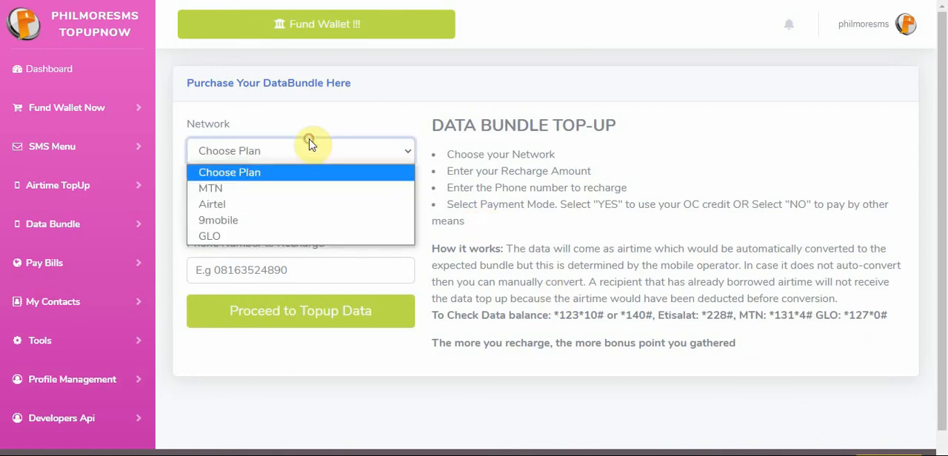
left_click(271, 189)
left_click(269, 209)
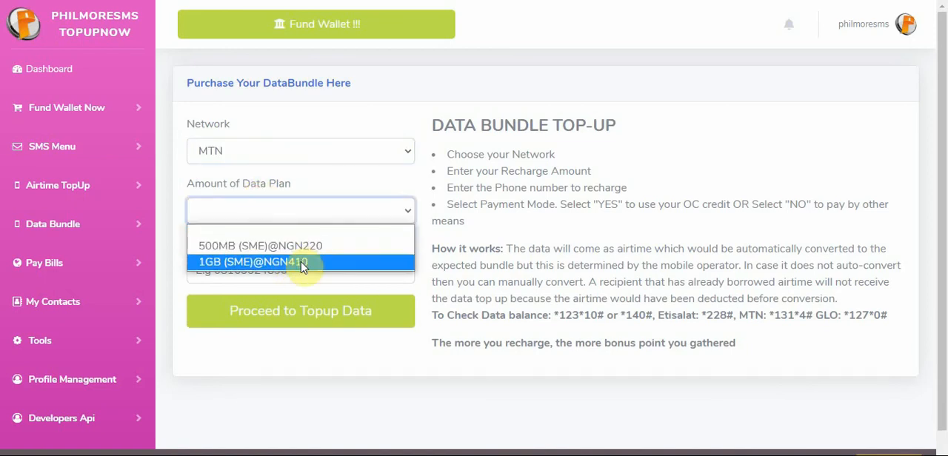
left_click(304, 179)
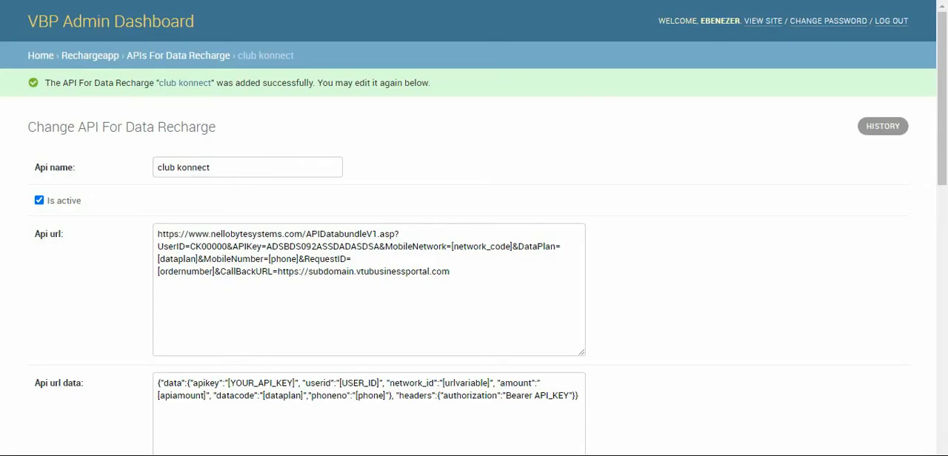
Return to the club konnect API record and examine the Network data amount json's field order, network separators and config sample
left_click_drag(942, 82, 945, 317)
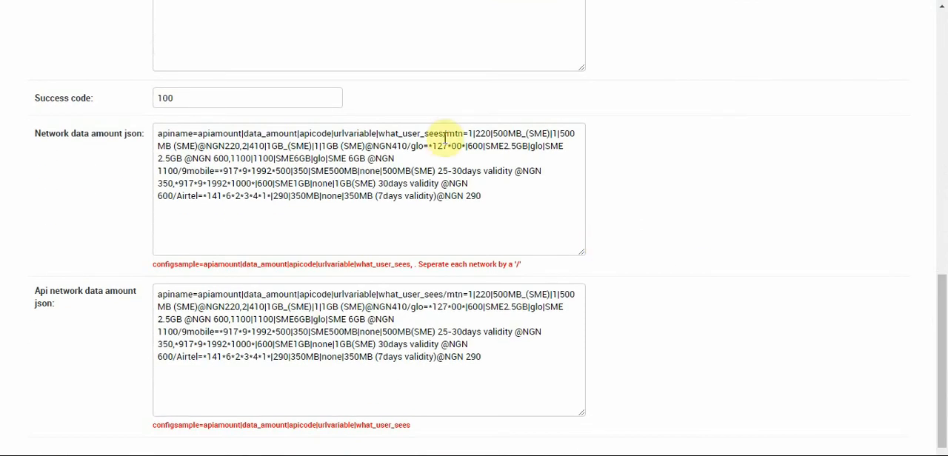
left_click_drag(444, 135, 157, 134)
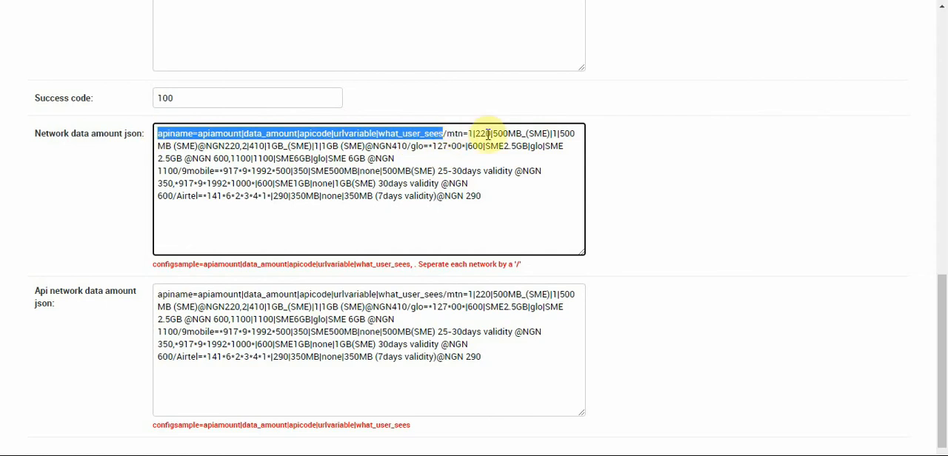
left_click(457, 232)
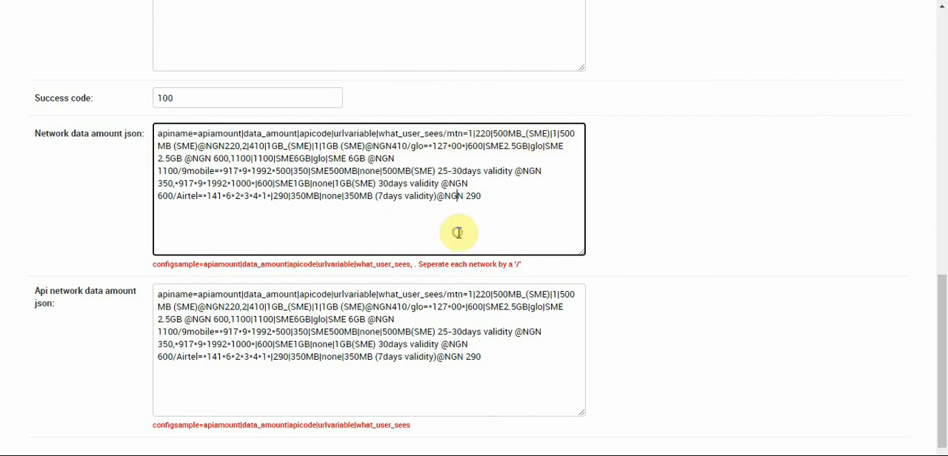
left_click(448, 131)
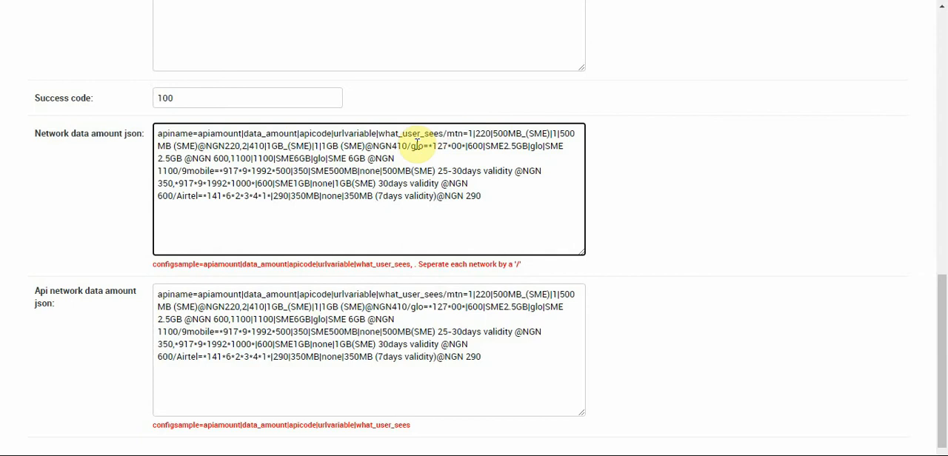
left_click(180, 194)
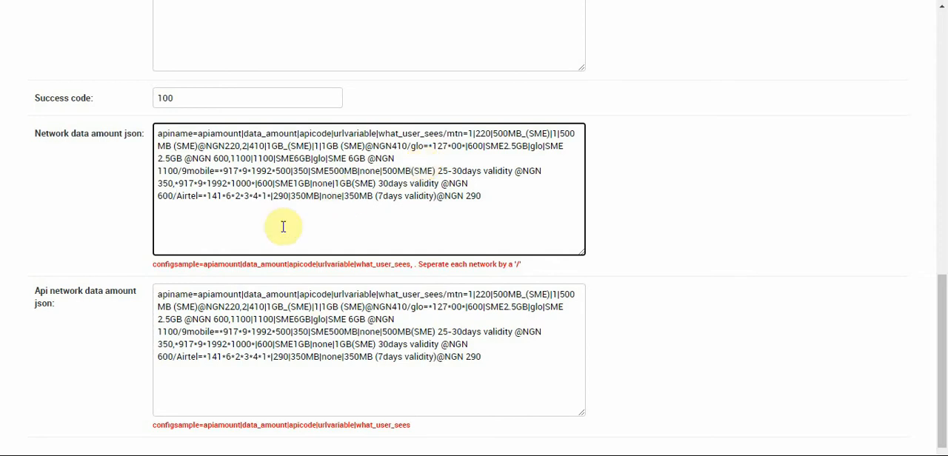
triple_click(160, 265)
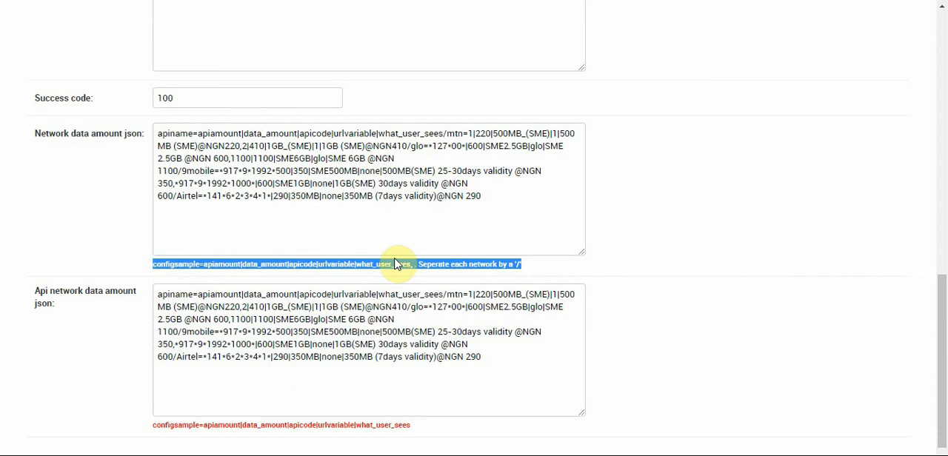
left_click(578, 268)
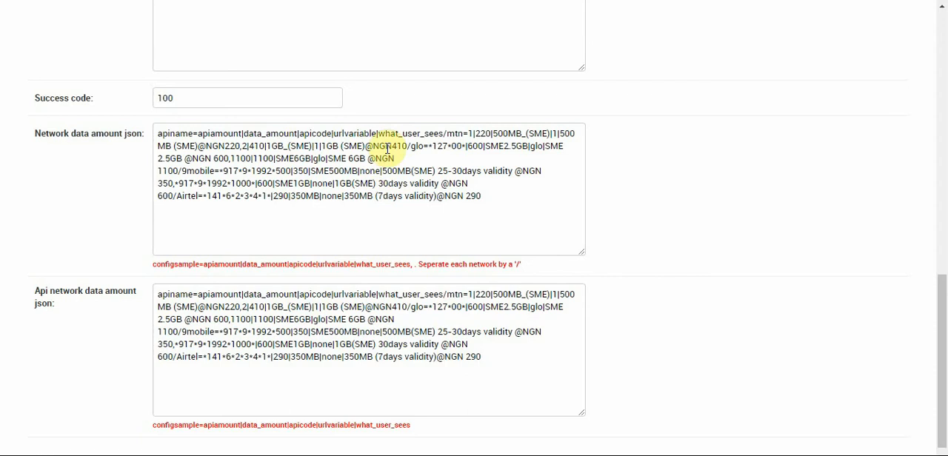
left_click(559, 132)
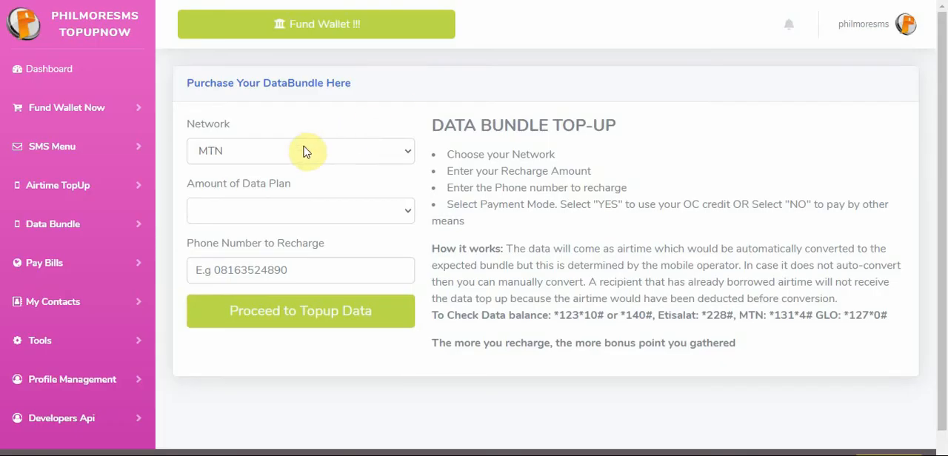
Look through the networks offered on the data bundle purchase page
left_click(302, 148)
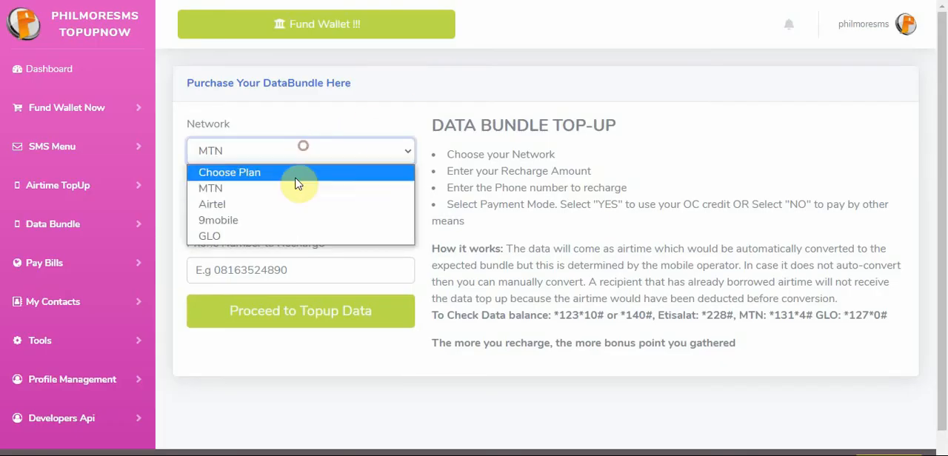
left_click(244, 188)
left_click(243, 209)
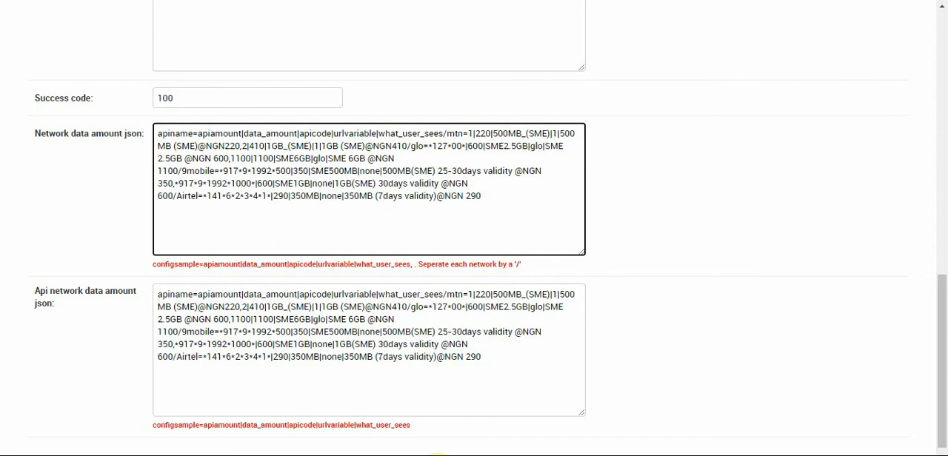
Switch to the club konnect API documentation and examine the MTN data plan listing, particularly the 1GB plan's code
mouse_move(445, 453)
mouse_move(409, 430)
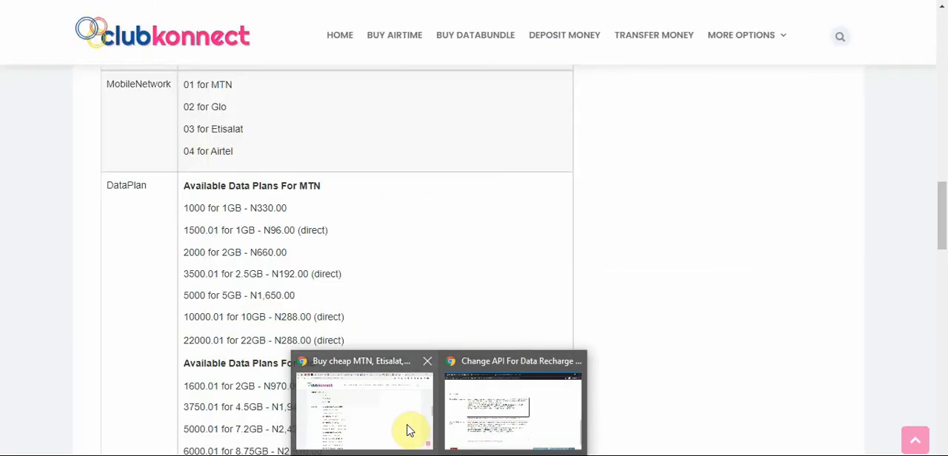
left_click(410, 430)
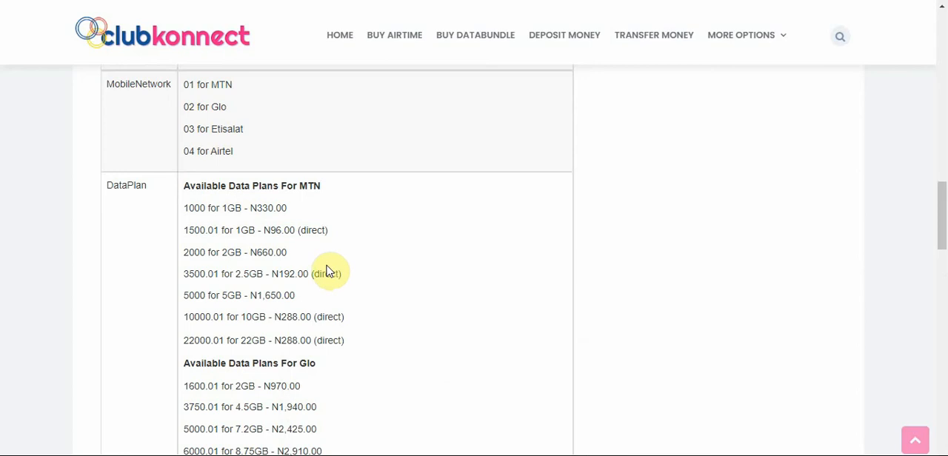
double_click(200, 208)
left_click(197, 210)
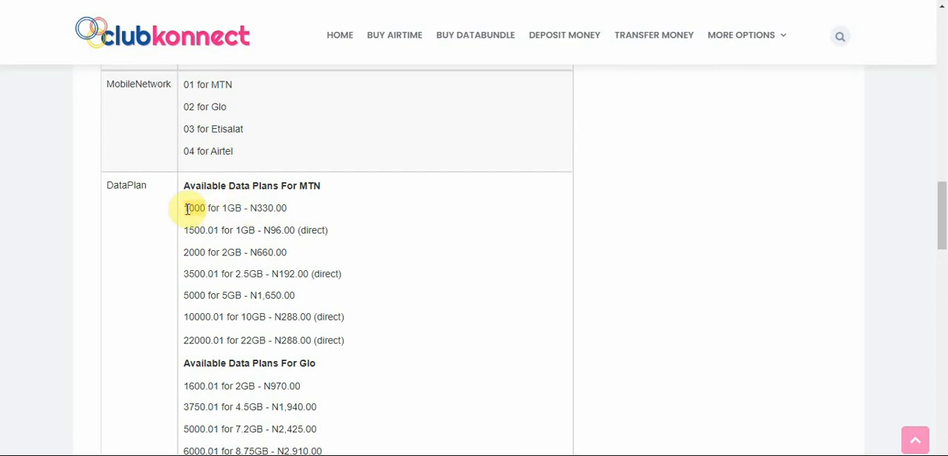
right_click(186, 211)
left_click(210, 220)
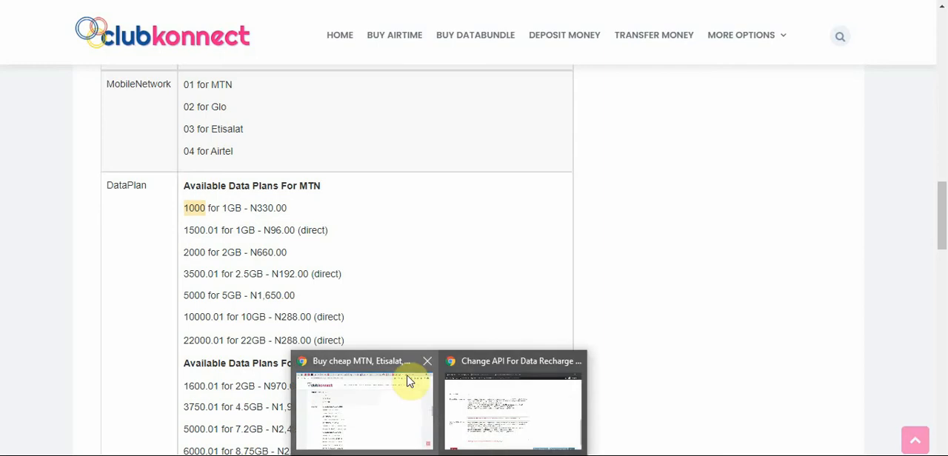
left_click(284, 256)
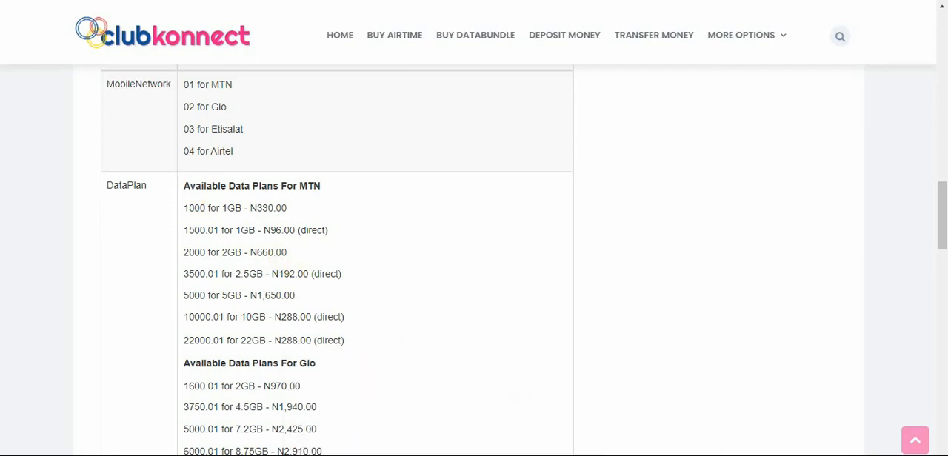
Copy the available data plans from the MTN heading downward and paste them below the existing notes in the Notepad file
left_click_drag(325, 453, 184, 186)
right_click(185, 187)
left_click(213, 199)
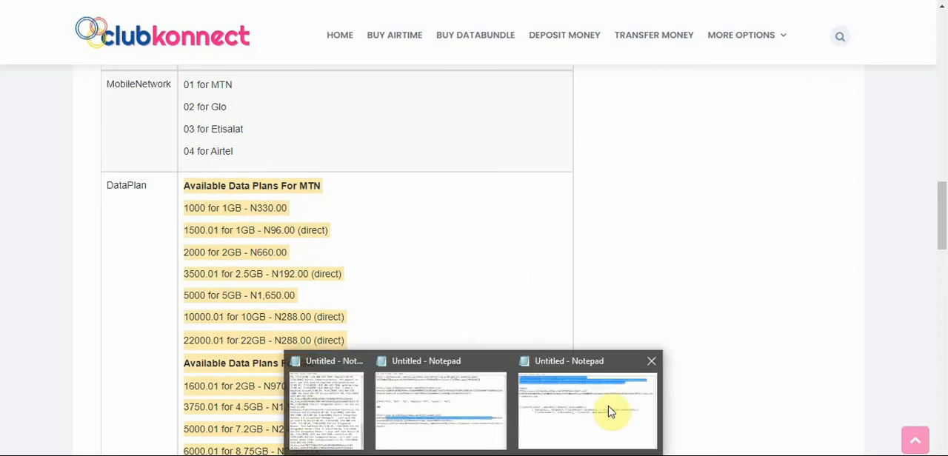
left_click(610, 411)
left_click(391, 382)
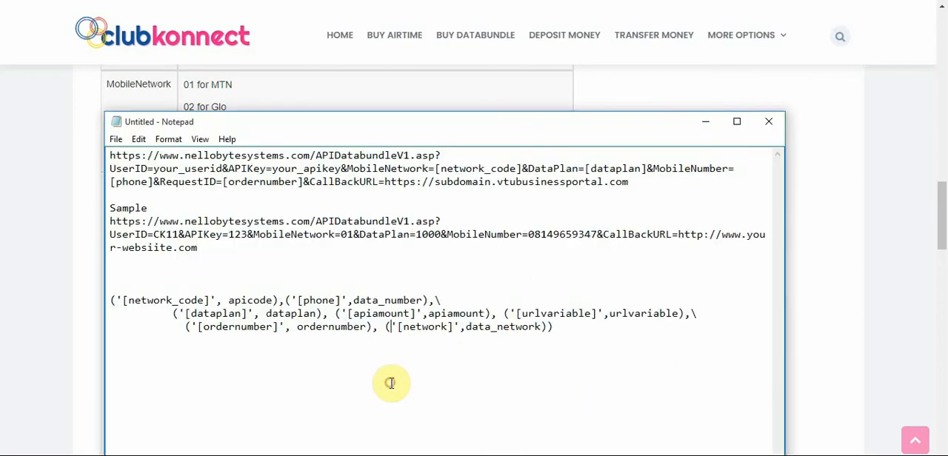
left_click(603, 362)
key("Return")
key("Return")
key("ctrl+v")
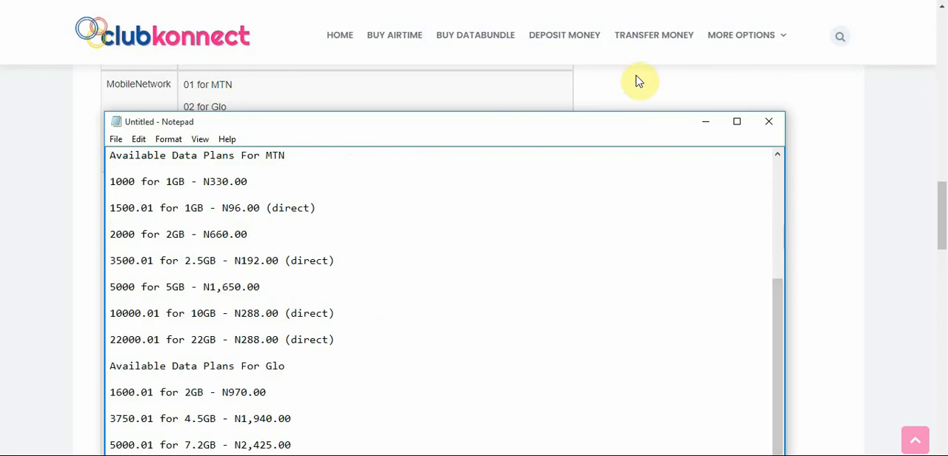
Return to the club konnect API record and place the Notepad plan list over it, leaving the Network data amount json uncovered
mouse_move(453, 450)
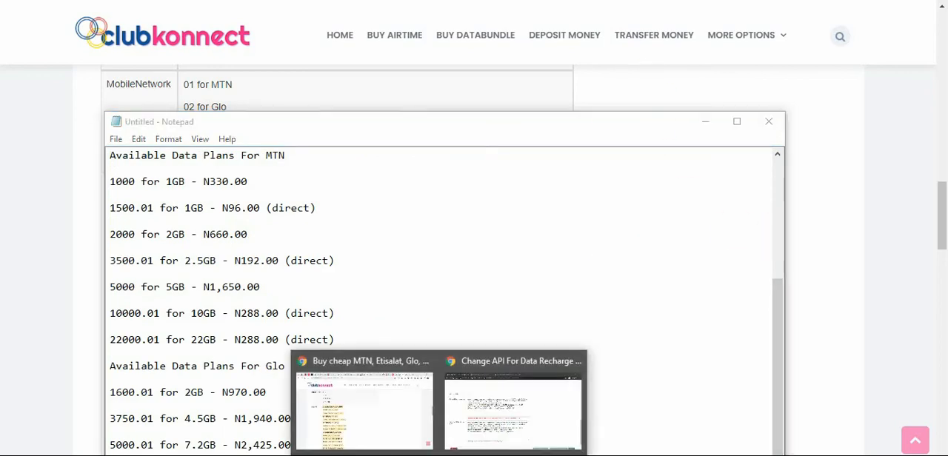
left_click(477, 398)
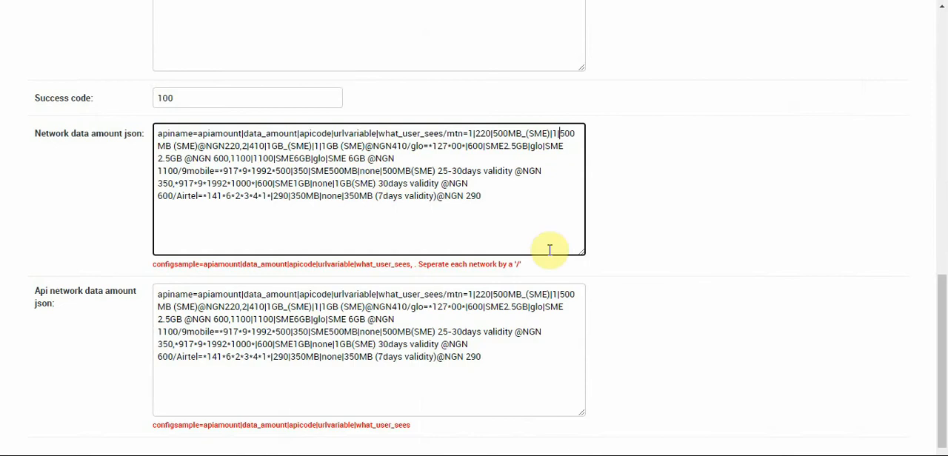
mouse_move(480, 452)
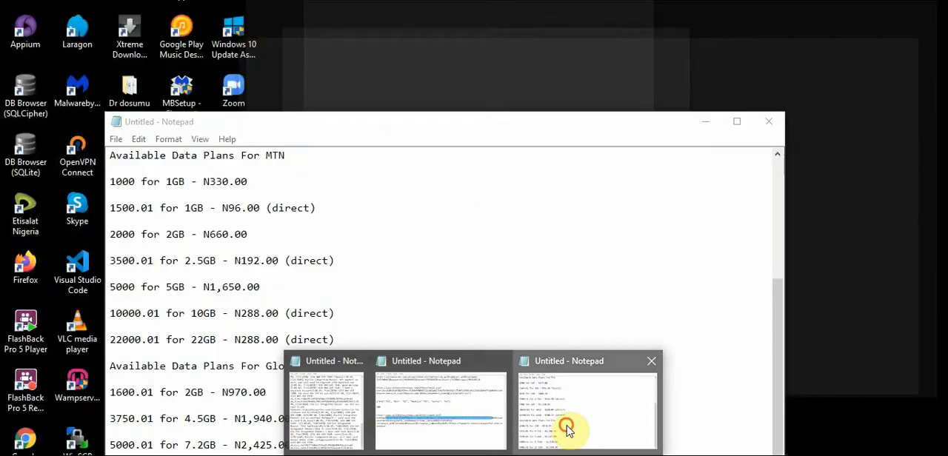
left_click(569, 429)
left_click_drag(333, 131, 616, 265)
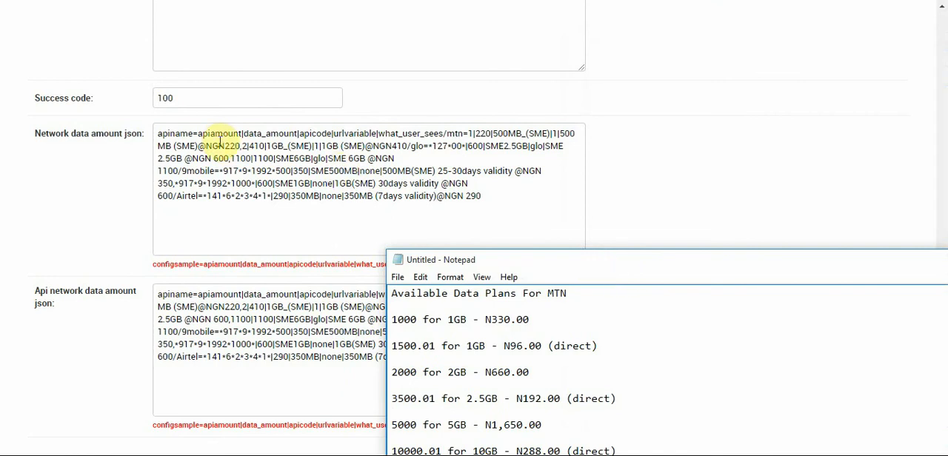
Set the first MTN plan's apiamount to 330 in the Network data amount json, using the 1GB price from Notepad
left_click_drag(511, 319, 492, 319)
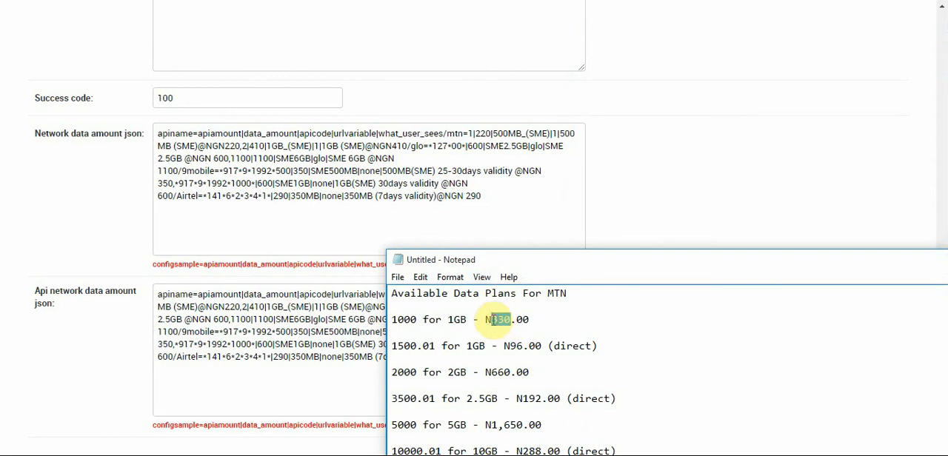
left_click(472, 137)
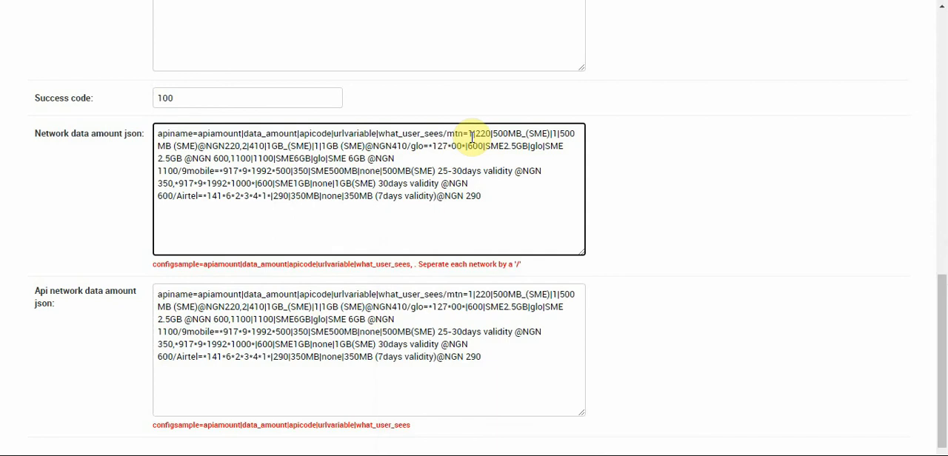
key("BackSpace")
type("330")
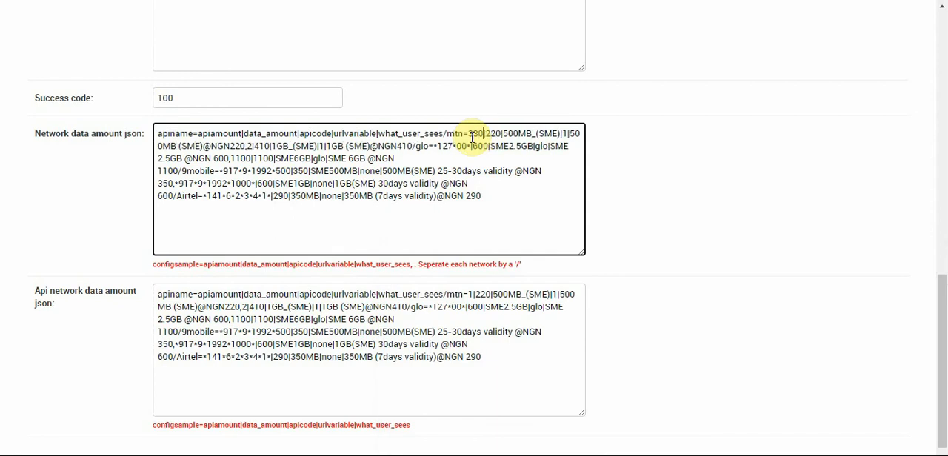
Set the first MTN plan's data_amount to 350 in the Network data amount json
double_click(493, 134)
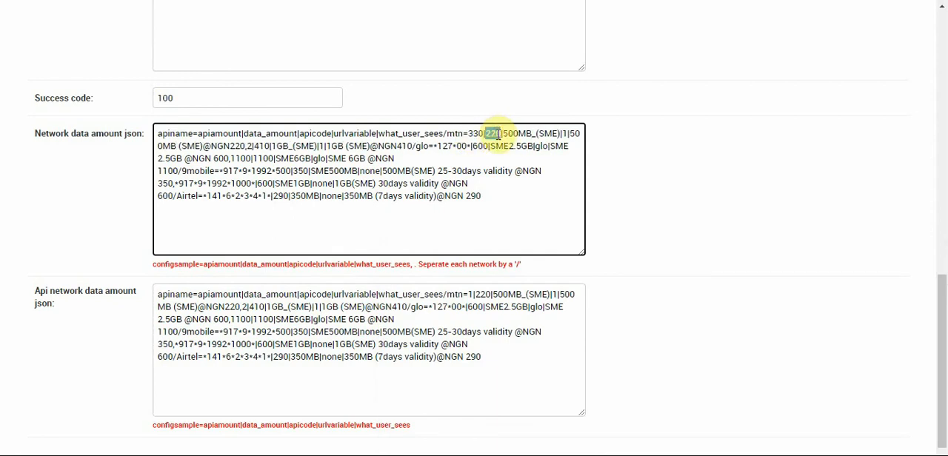
mouse_move(476, 454)
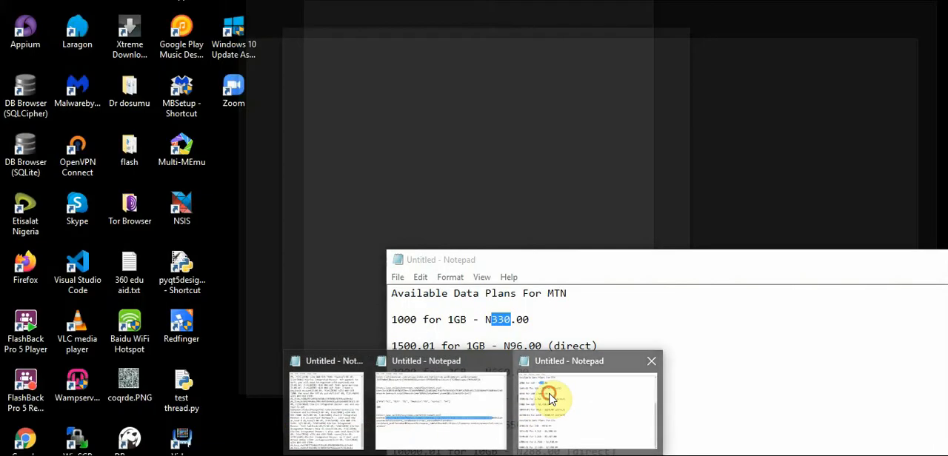
left_click(549, 399)
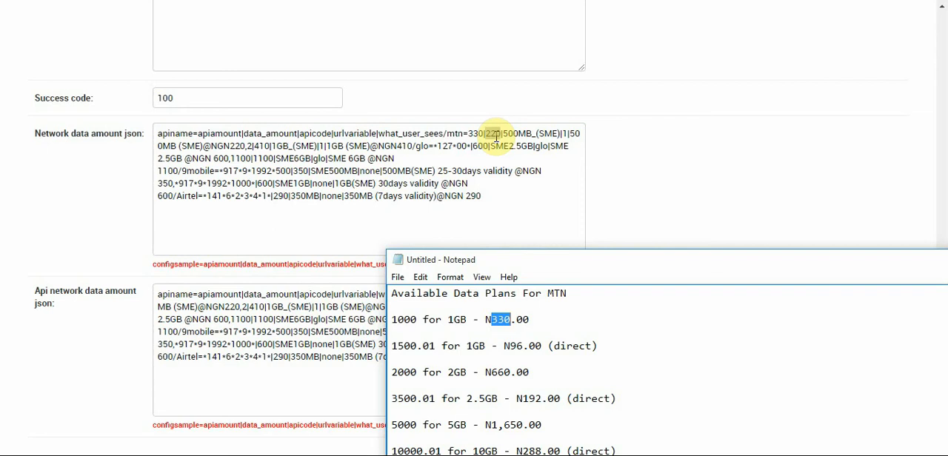
key("alt+Tab")
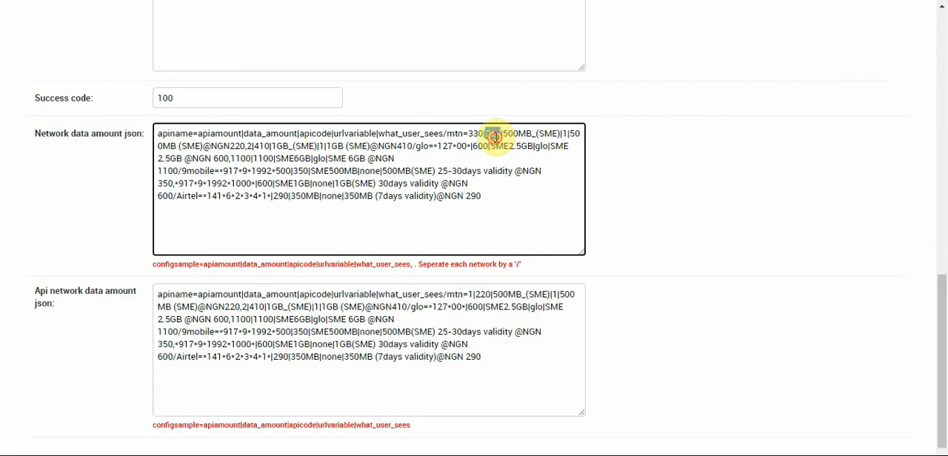
type("350")
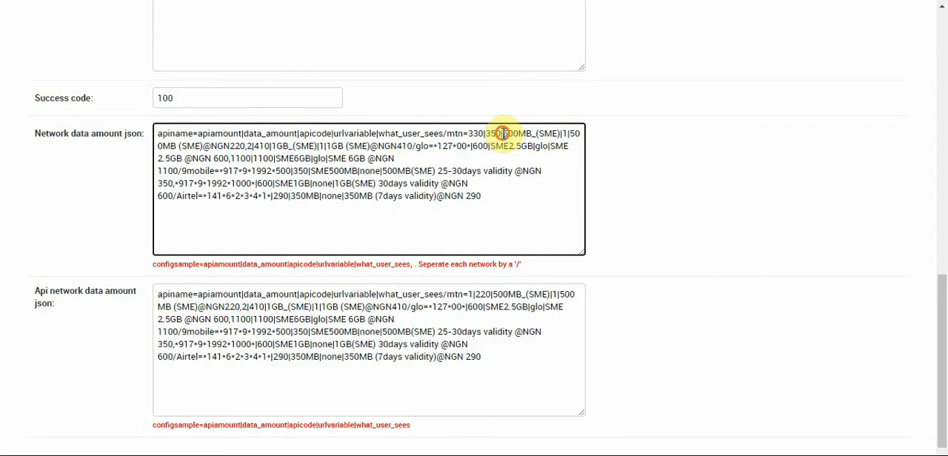
Replace the first MTN plan's apicode 500MB_(SME) with 1000 and check it against the Notepad plan list
double_click(518, 133)
left_click_drag(541, 131, 557, 132)
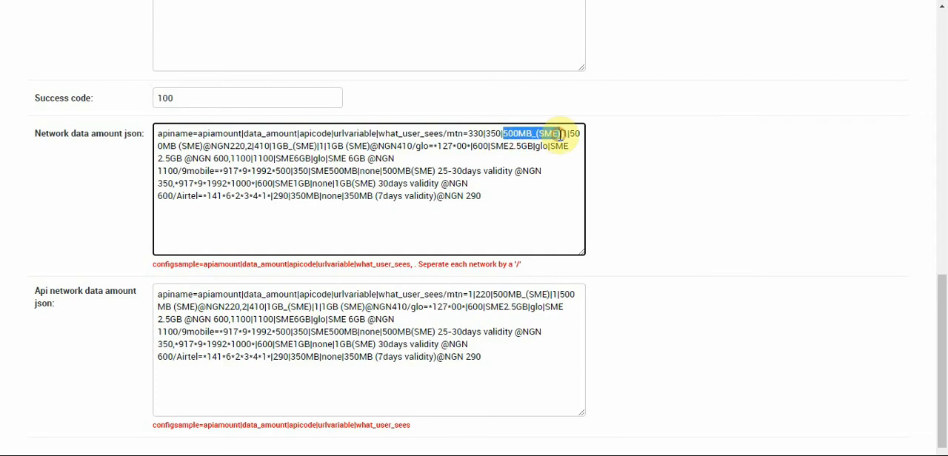
type("1000|1|")
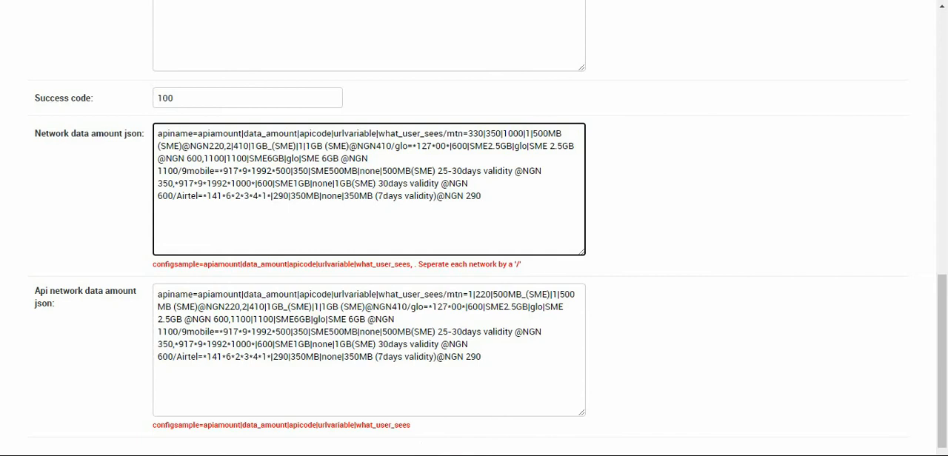
left_click(474, 455)
left_click(549, 444)
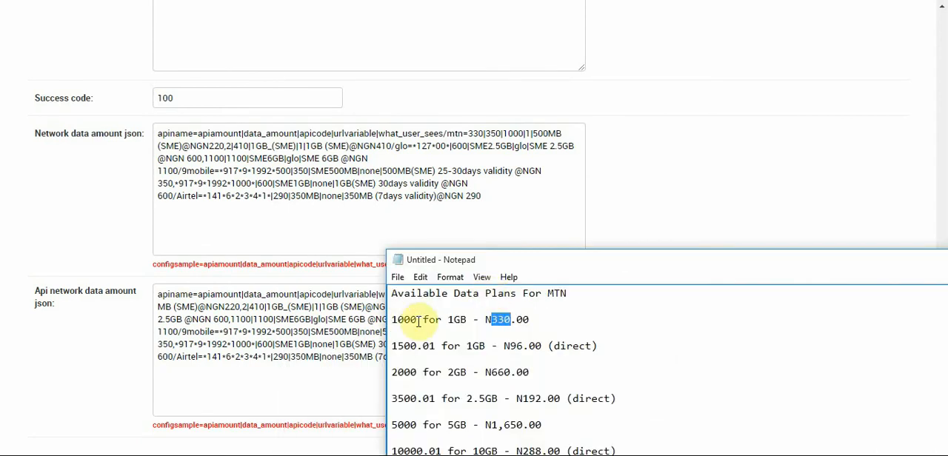
left_click_drag(419, 320, 391, 323)
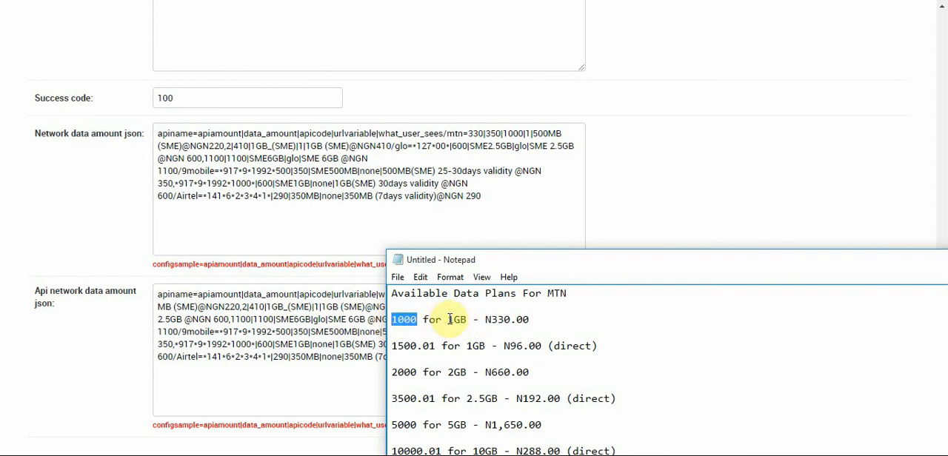
Copy "1GB - N330.00" from Notepad, check the Api url's variables, and set the first MTN plan's urlvariable to NONE
left_click_drag(449, 319, 528, 320)
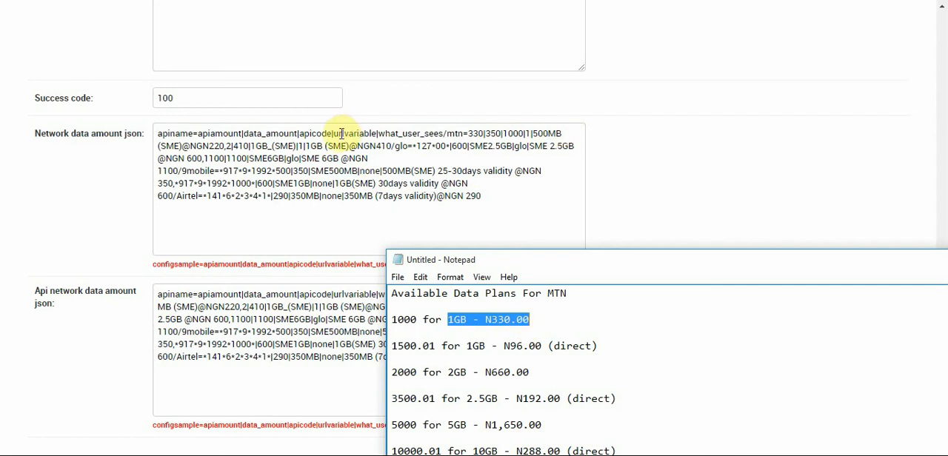
left_click(531, 133)
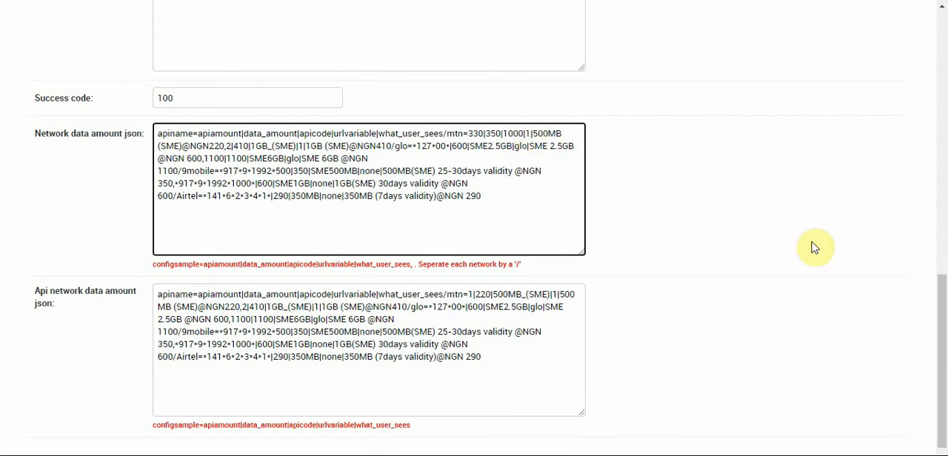
left_click_drag(942, 350, 944, 100)
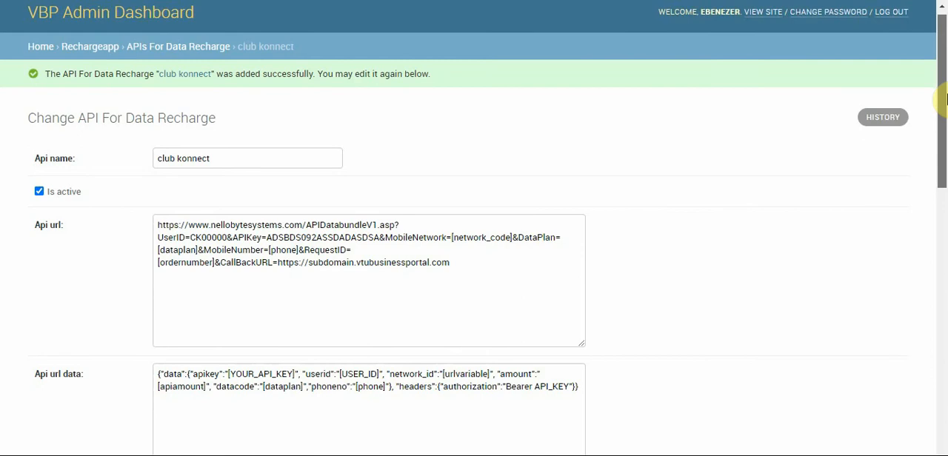
left_click_drag(944, 100, 945, 347)
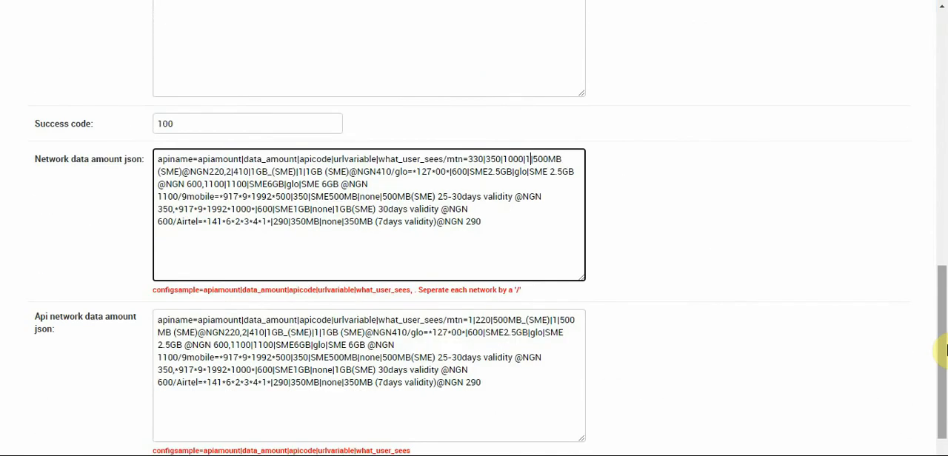
key("BackSpace")
type("NONE")
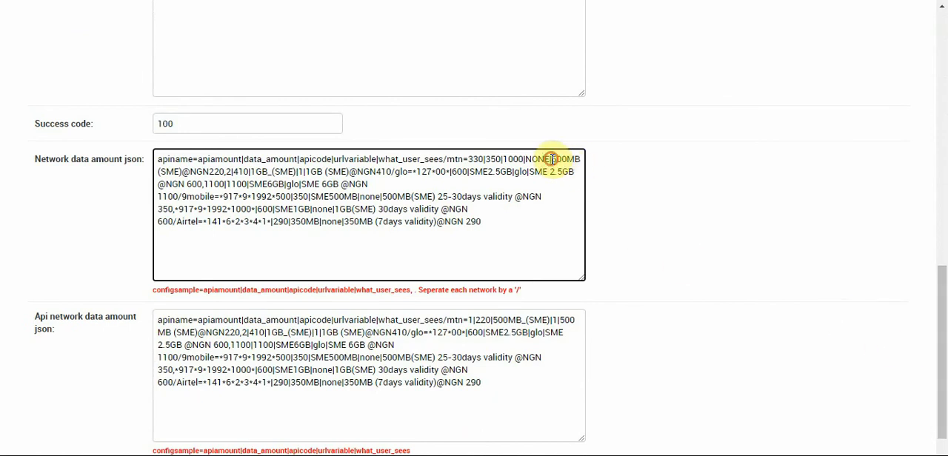
Replace the first MTN plan's what_user_sees text with the copied 1GB description and change its price to N350.00
left_click_drag(552, 159, 223, 171)
key("ctrl+v")
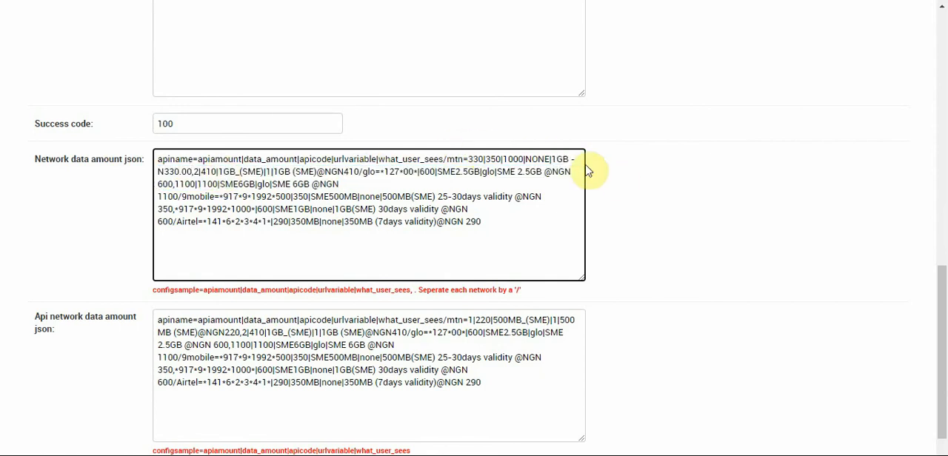
left_click(553, 159)
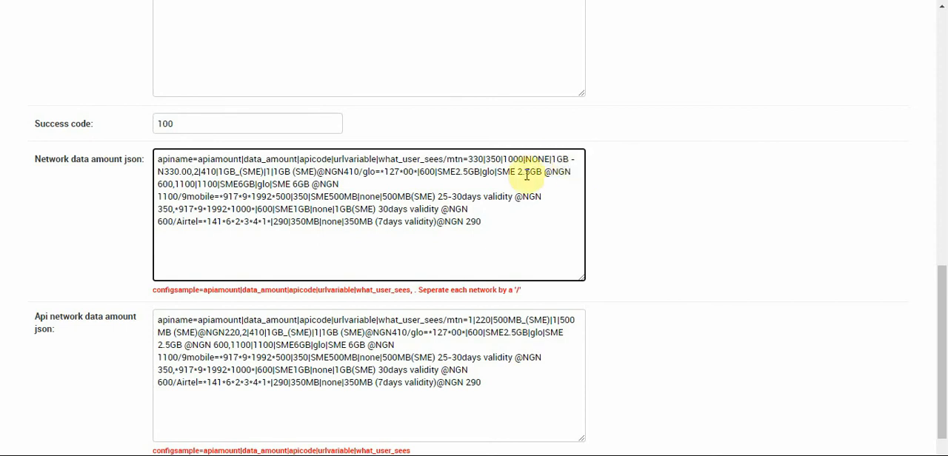
left_click(174, 171)
key("BackSpace")
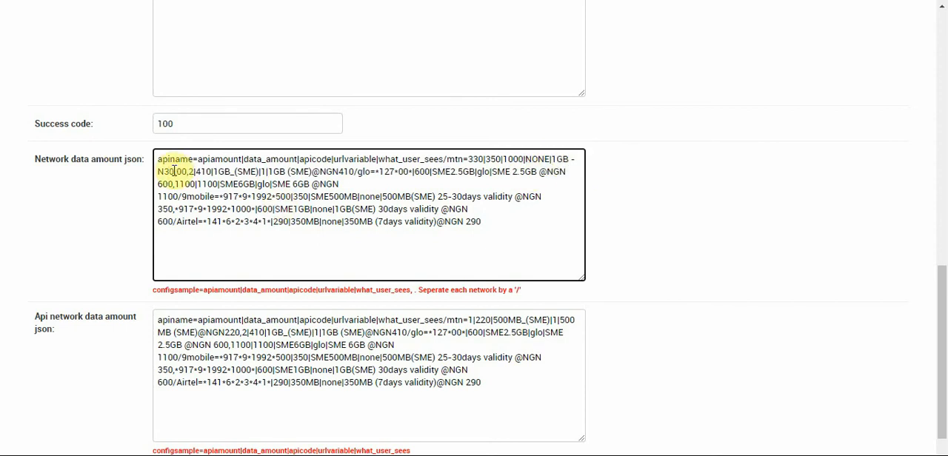
type("5")
left_click_drag(943, 323, 942, 383)
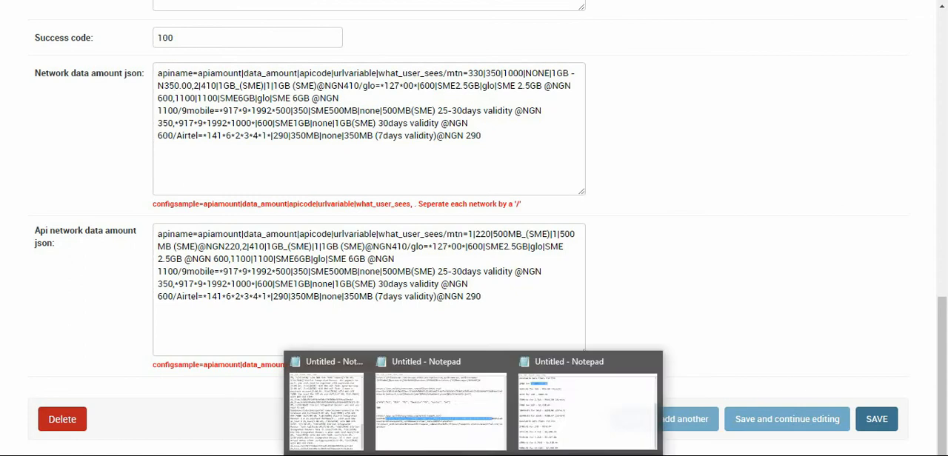
Correct the price of the 1500.01 MTN plan to N960.00 in the Notepad plan list
left_click(609, 437)
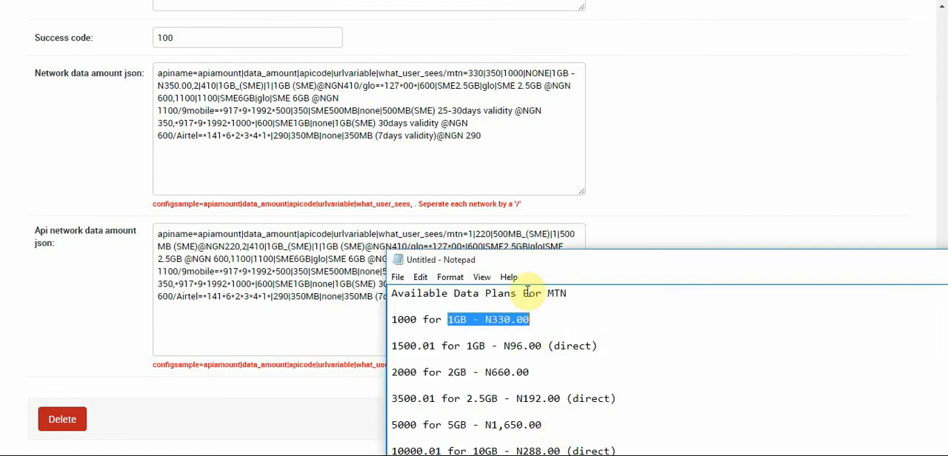
left_click(470, 346)
left_click_drag(470, 346, 600, 342)
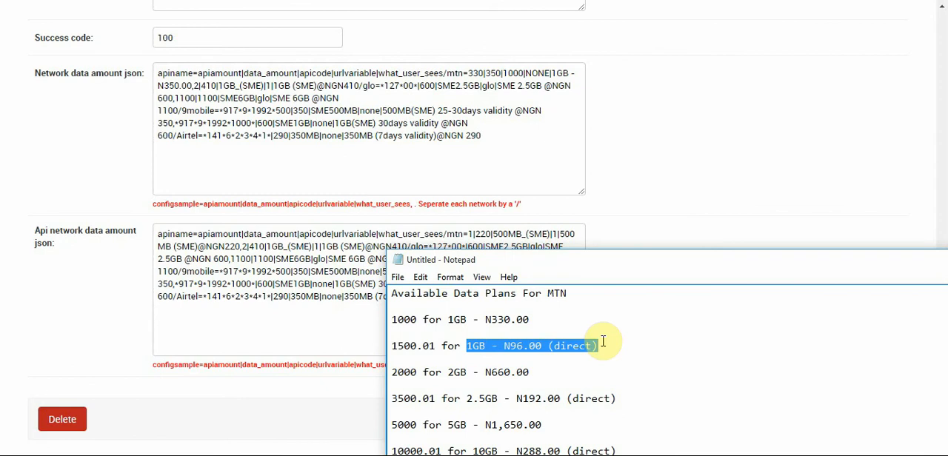
left_click(531, 351)
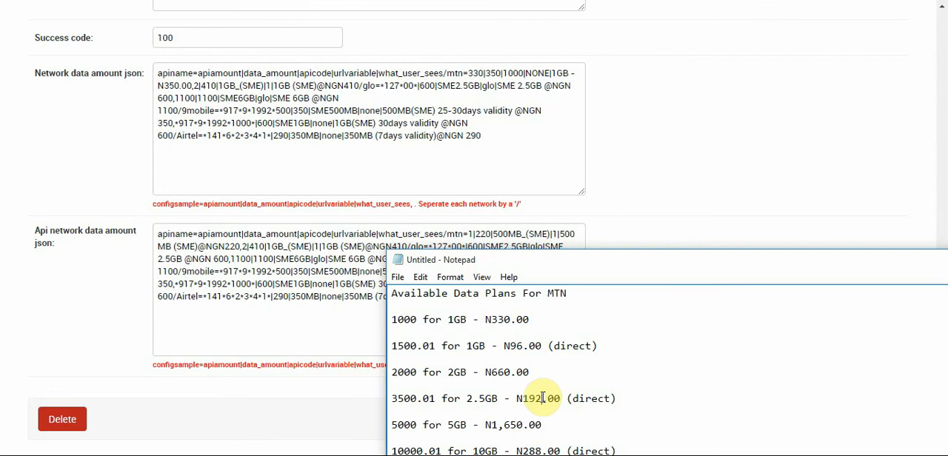
left_click(521, 346)
type("0")
Replace the second MTN plan's what_user_sees text with "1GB - N960.00 (direct)" copied from the Notepad list
left_click_drag(605, 346, 468, 348)
key("ctrl+c")
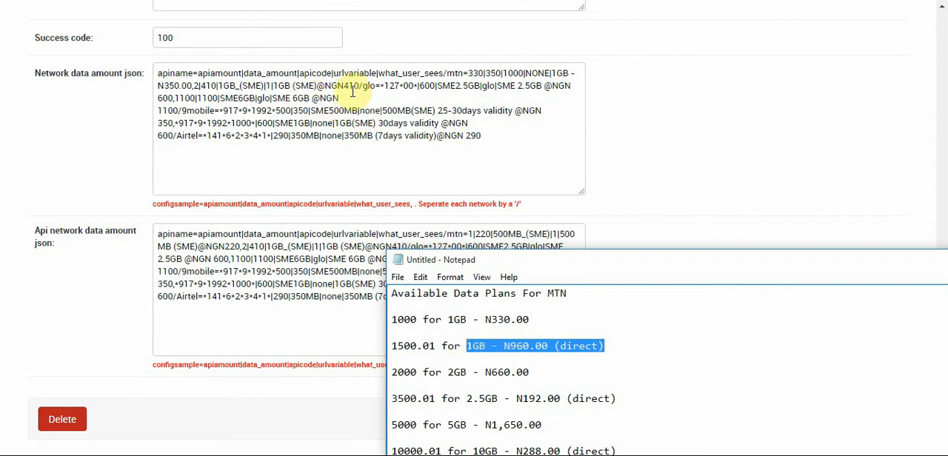
left_click_drag(358, 86, 277, 86)
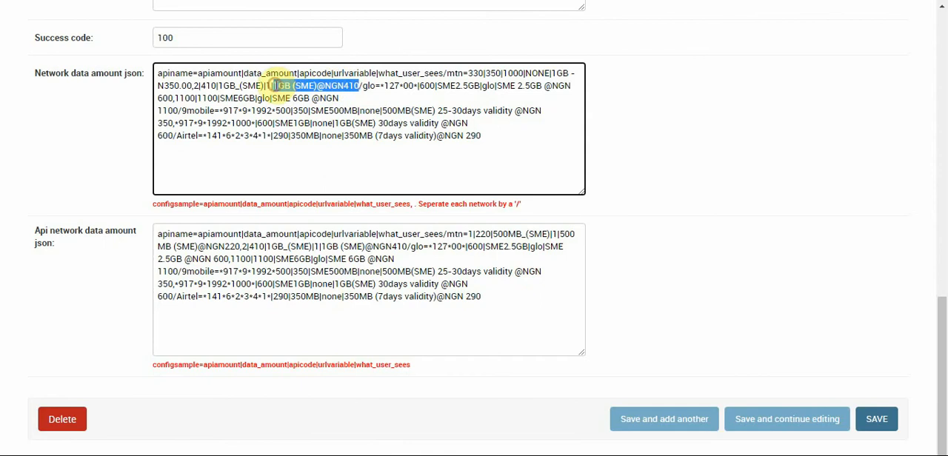
key("ctrl+v")
Set the second MTN plan's urlvariable to NONE and its apicode to 1500.01 in the Network data amount json
left_click(271, 86)
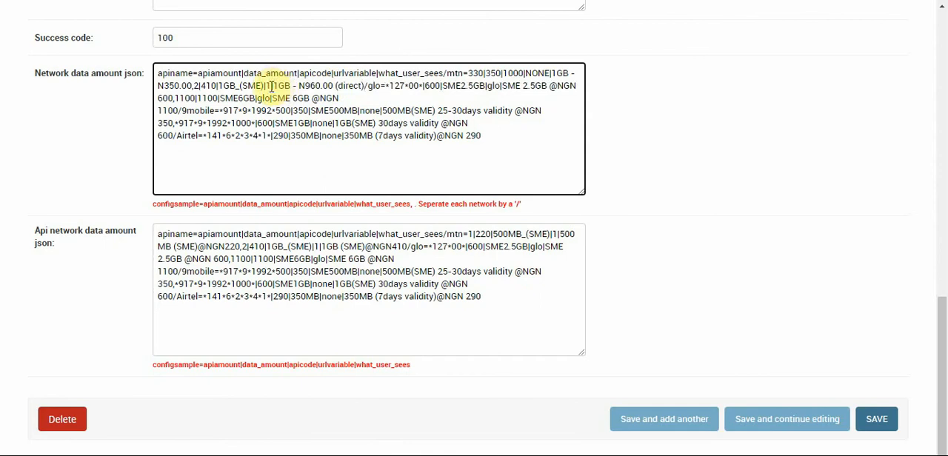
key("BackSpace")
key("BackSpace")
type("NONE|")
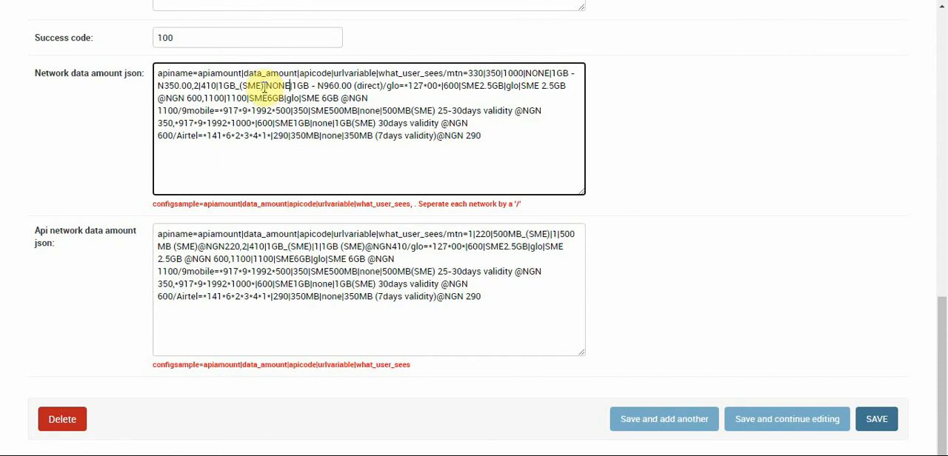
left_click_drag(264, 88, 220, 86)
key("BackSpace")
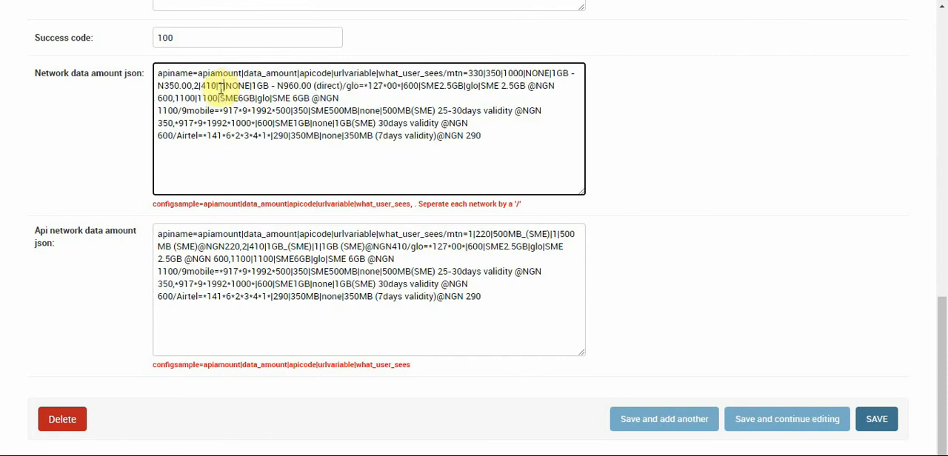
type("500.01")
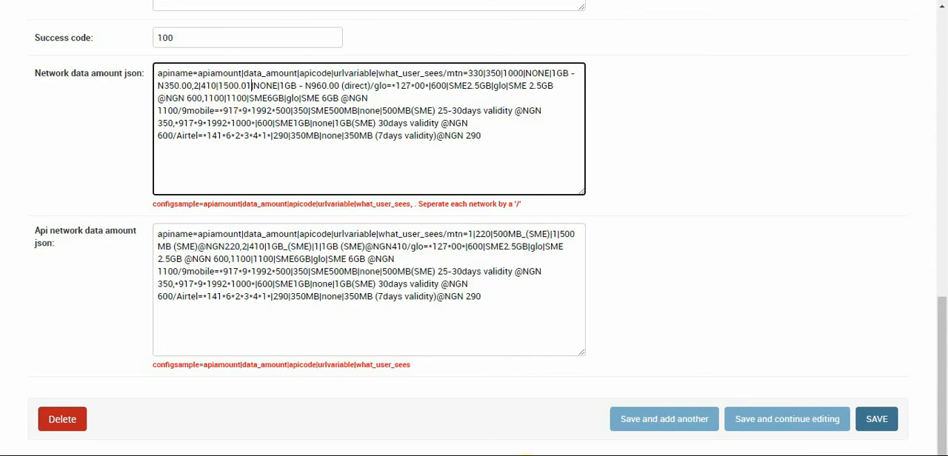
Check the Notepad price and set the second MTN plan's apiamount to 960 and data_amount to 980
left_click(540, 429)
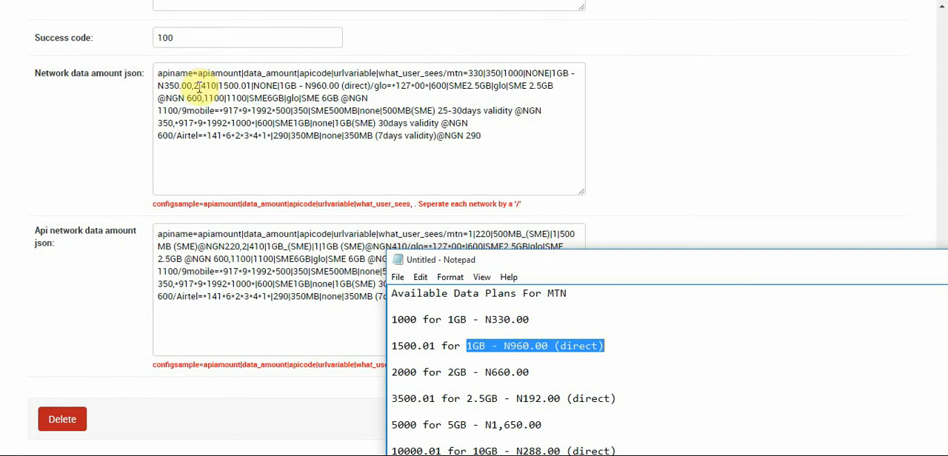
left_click(199, 86)
key("BackSpace")
type("950")
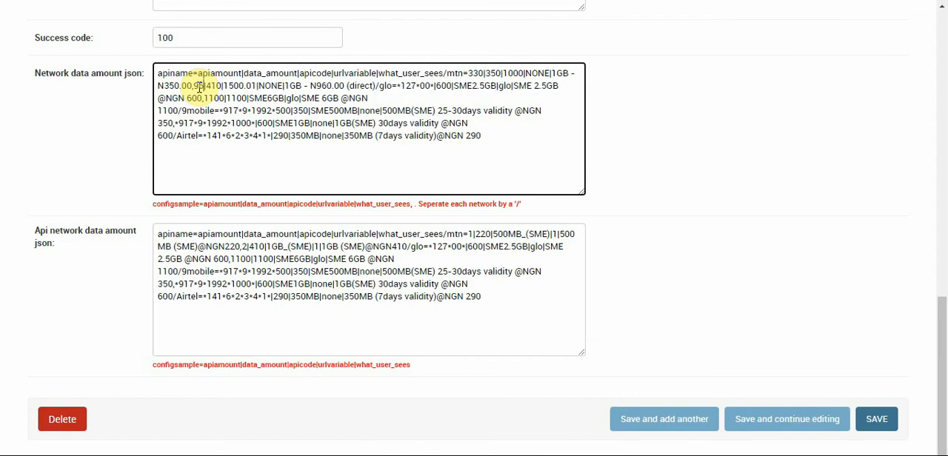
key("BackSpace")
key("BackSpace")
key("BackSpace")
type("980")
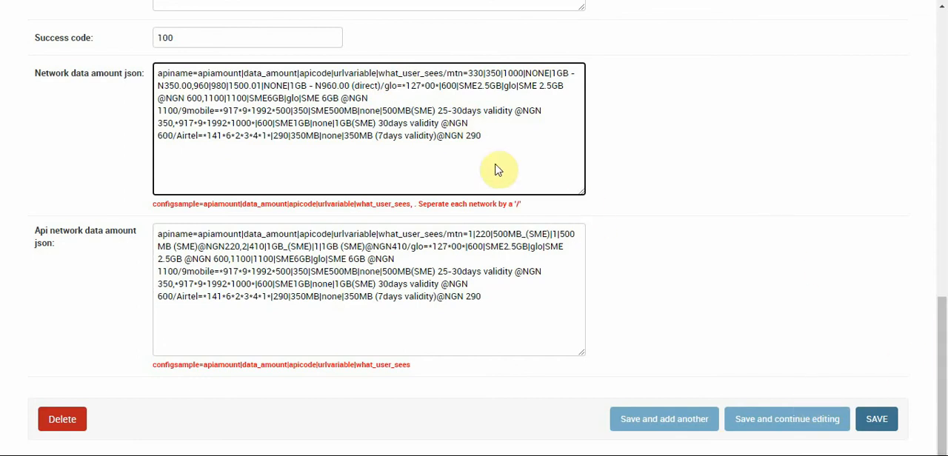
Replace the Api network data amount json with a copy of the Network data amount json and save while continuing to edit
key("ctrl+a")
key("ctrl+c")
left_click(347, 263)
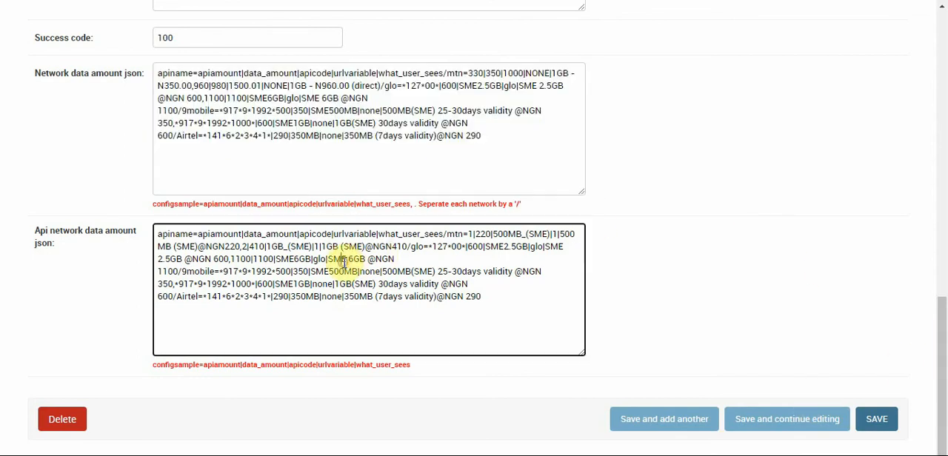
key("ctrl+a")
key("ctrl+v")
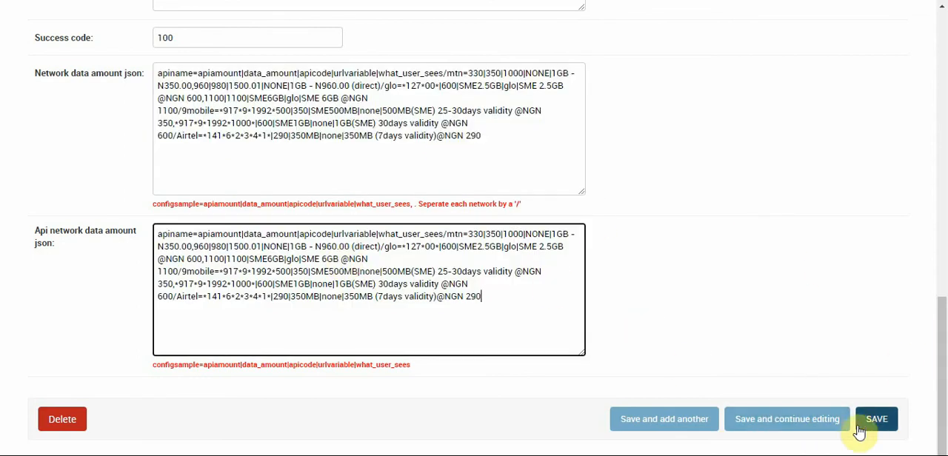
left_click(785, 427)
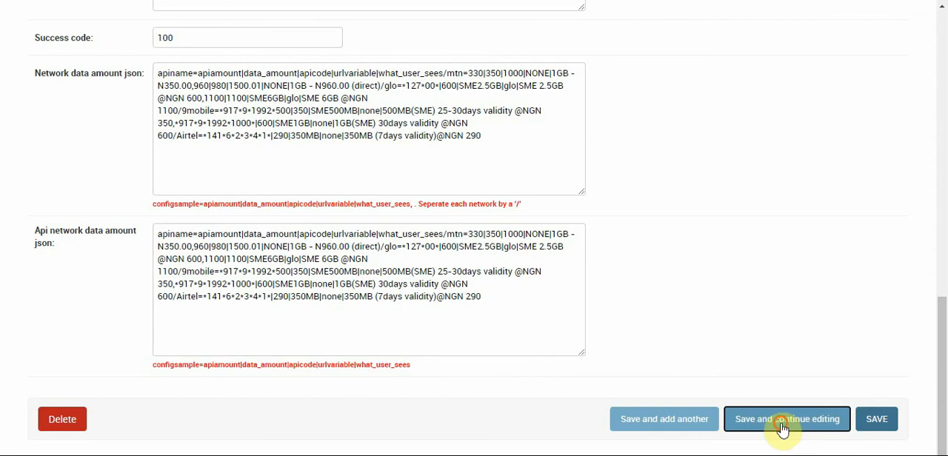
Switch to the Philmoresms data bundle page, choose the MTN network and check the data plans offered
left_click(255, 0)
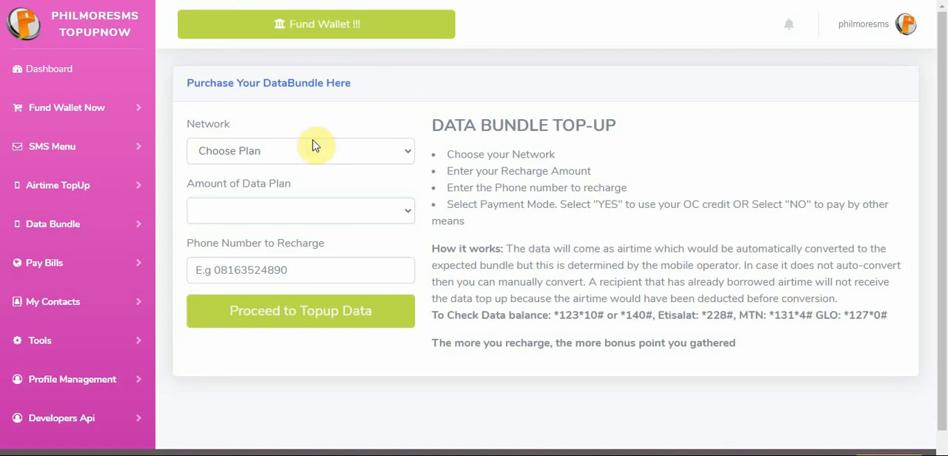
left_click(291, 152)
left_click(235, 189)
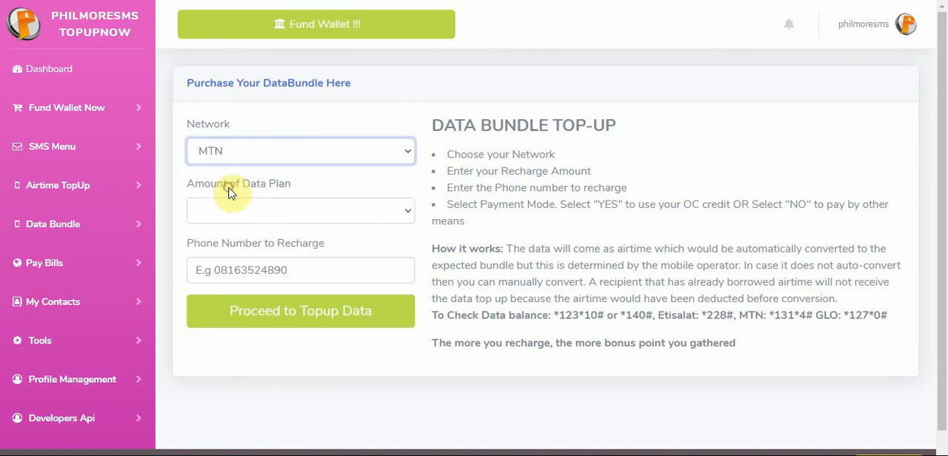
left_click(297, 215)
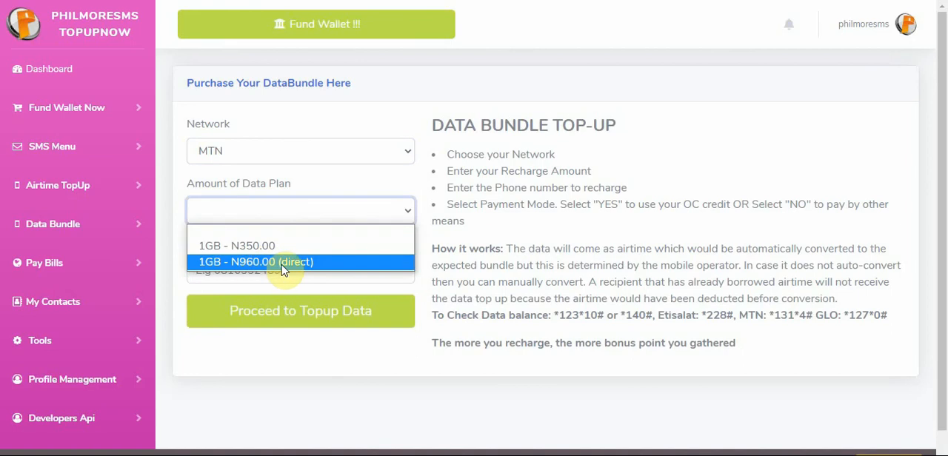
left_click(510, 249)
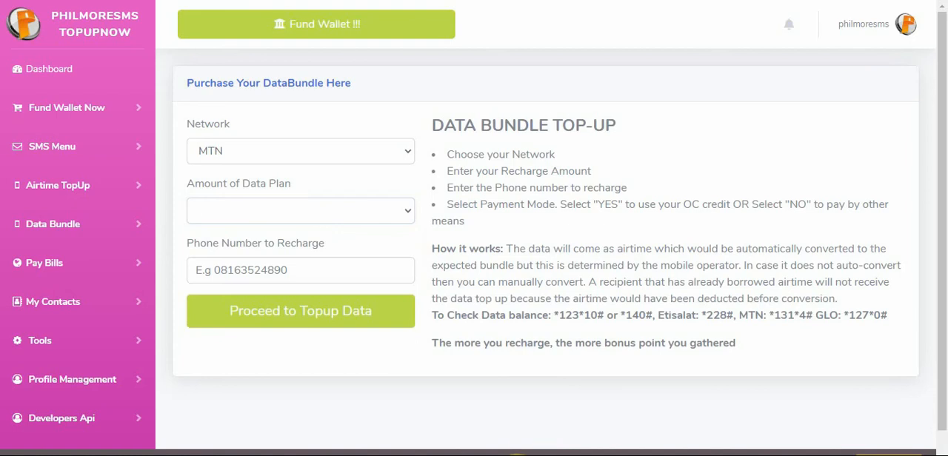
Return to the admin form's data amount fields and review the Glo plans in the Notepad list, including code 1600.01
left_click(595, 226)
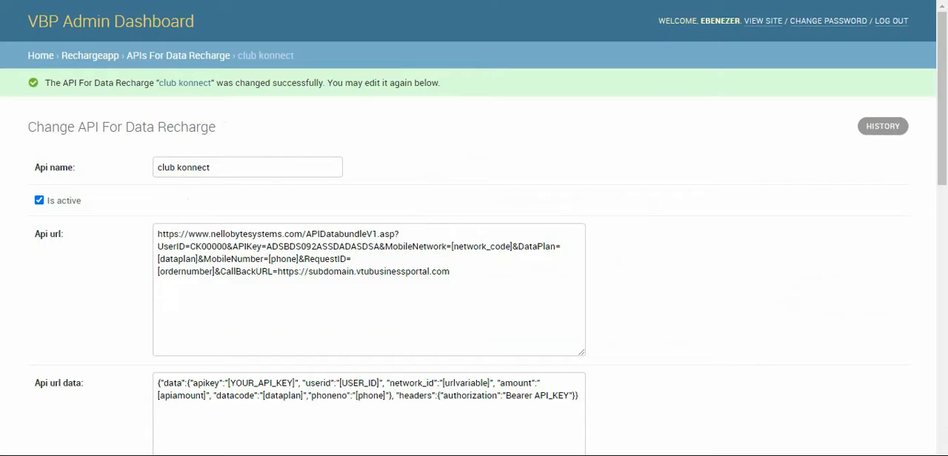
left_click_drag(942, 89, 944, 350)
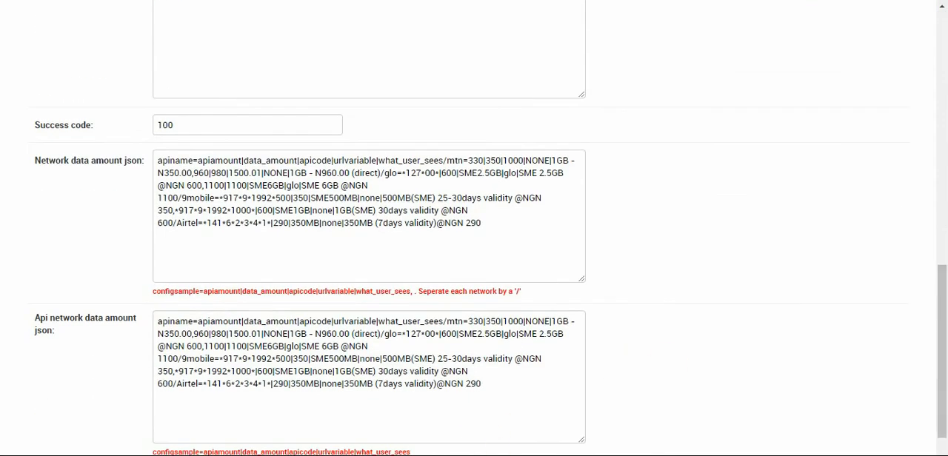
mouse_move(474, 455)
left_click(557, 407)
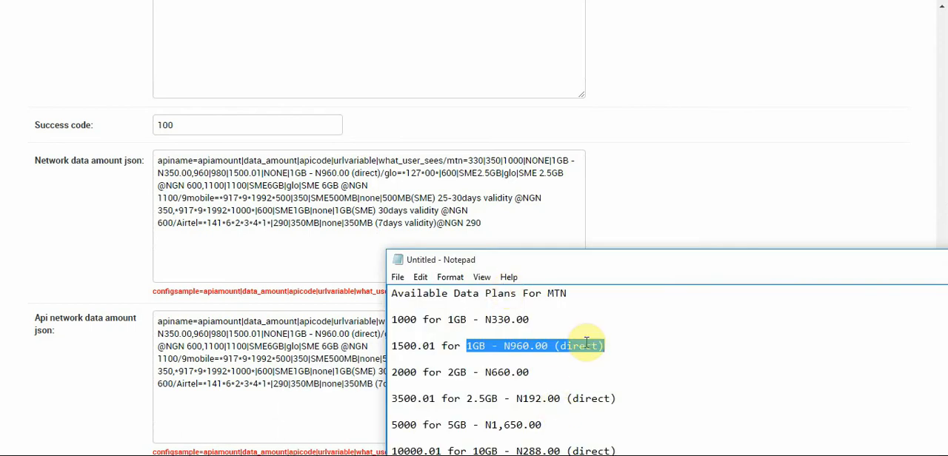
left_click_drag(626, 271, 608, 71)
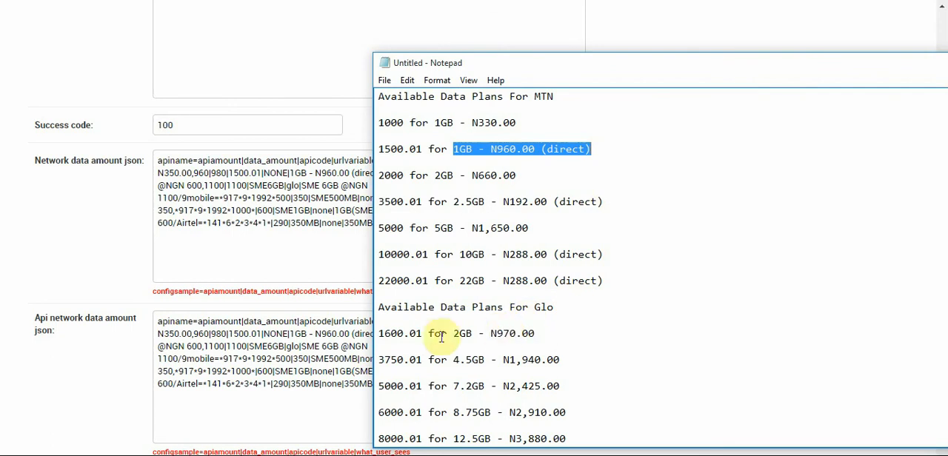
left_click_drag(423, 333, 379, 335)
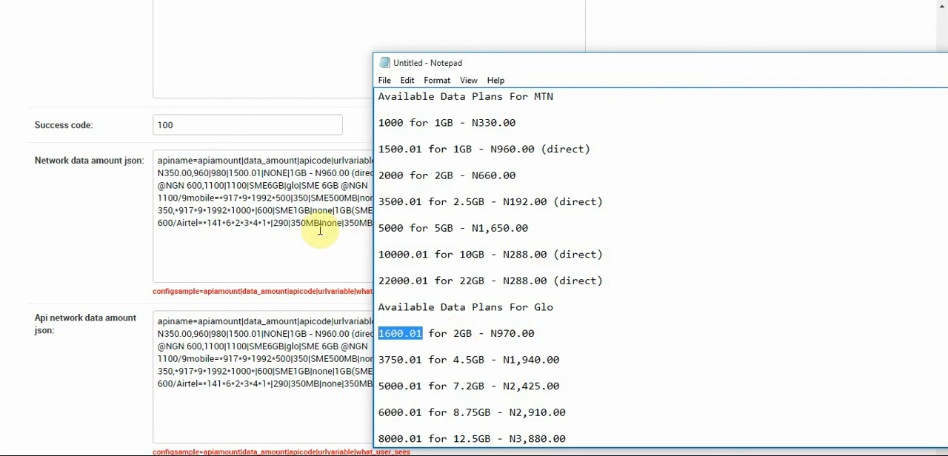
left_click(586, 363)
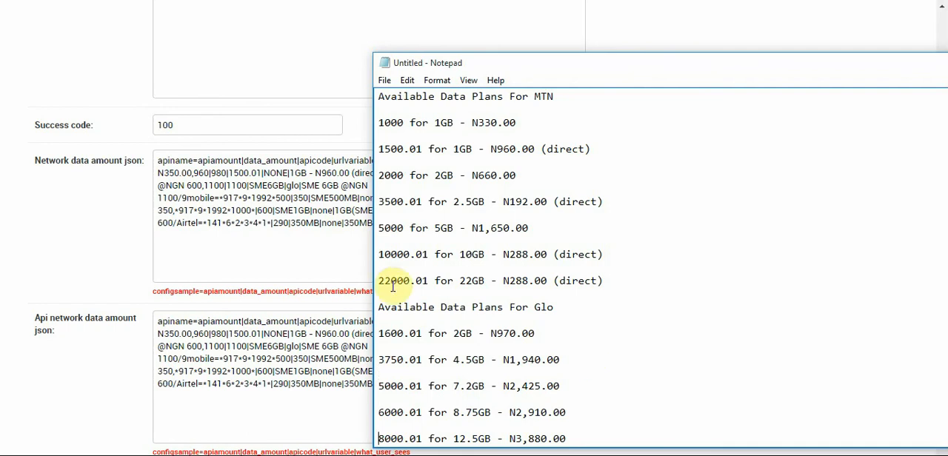
Check the Glo 2GB price in Notepad and replace the first Glo plan's apiamount *127*00* with 970
left_click(299, 246)
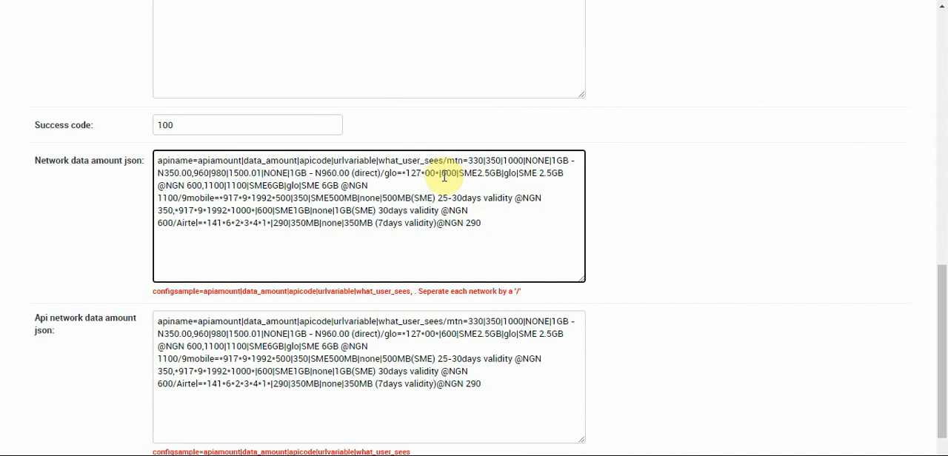
left_click_drag(441, 174, 403, 173)
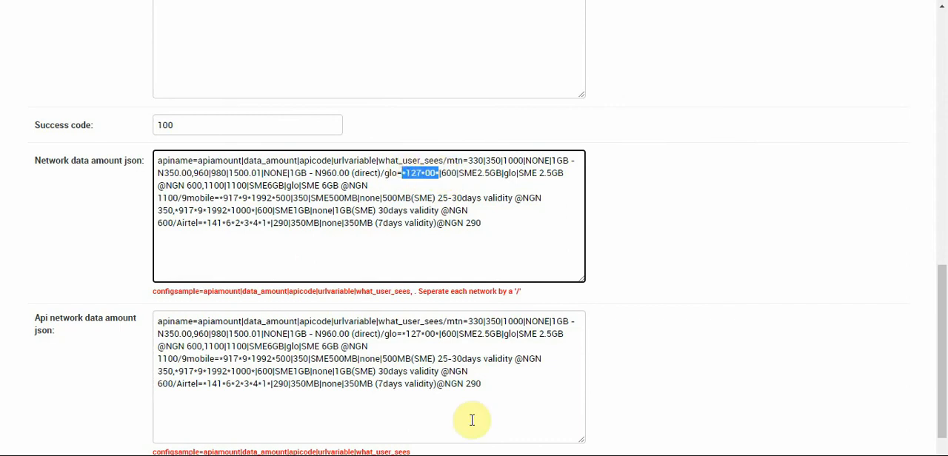
mouse_move(474, 455)
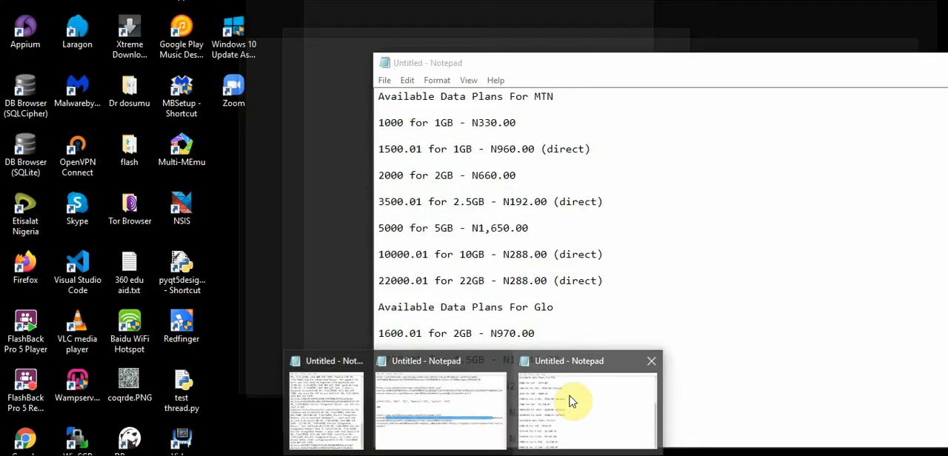
left_click(570, 401)
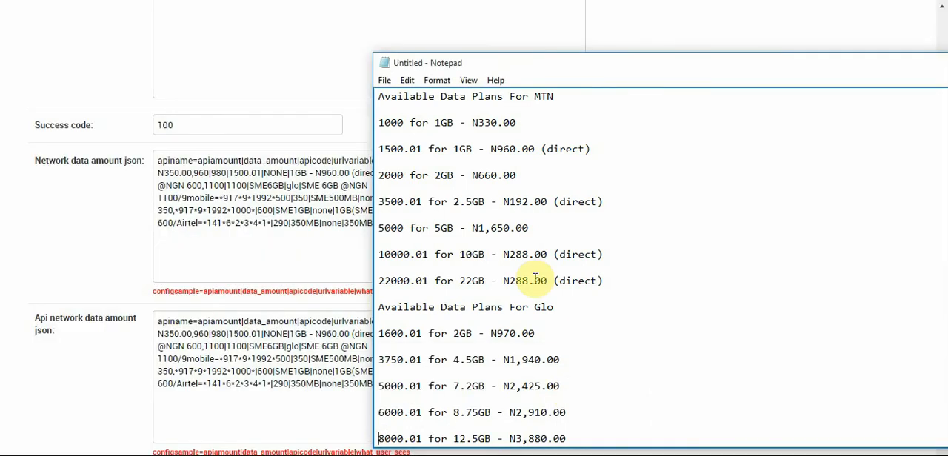
left_click(272, 279)
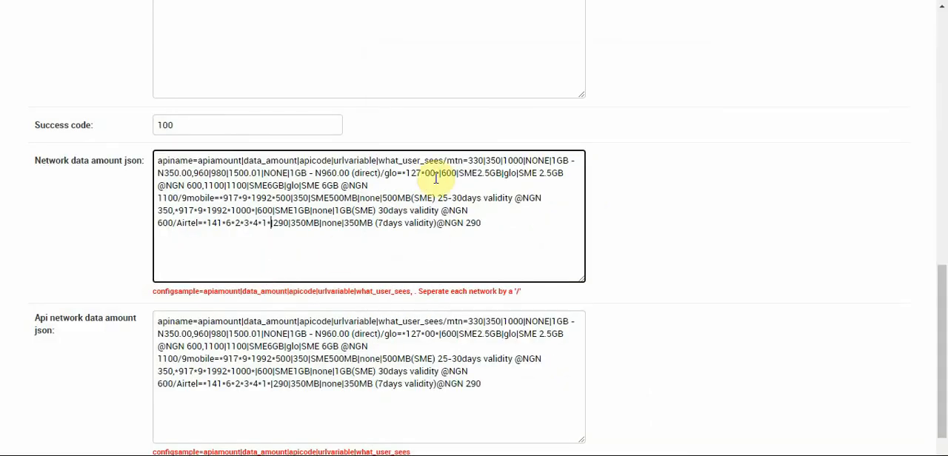
left_click_drag(439, 174, 402, 172)
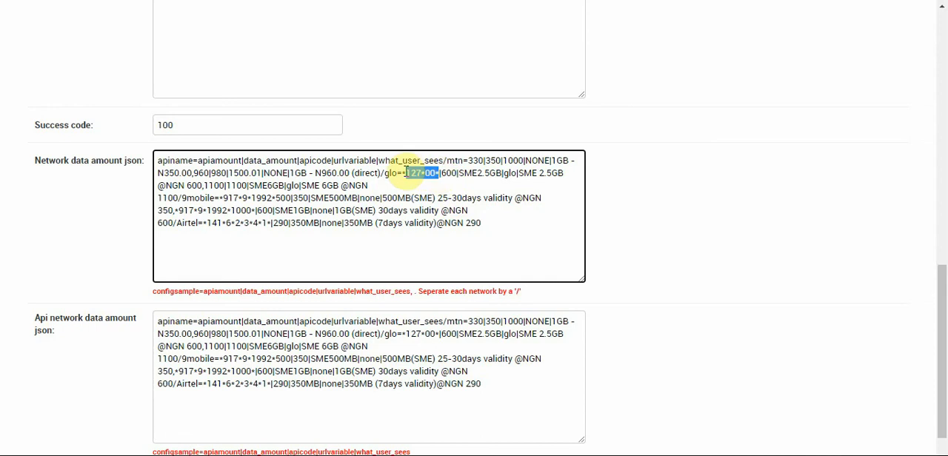
type("070")
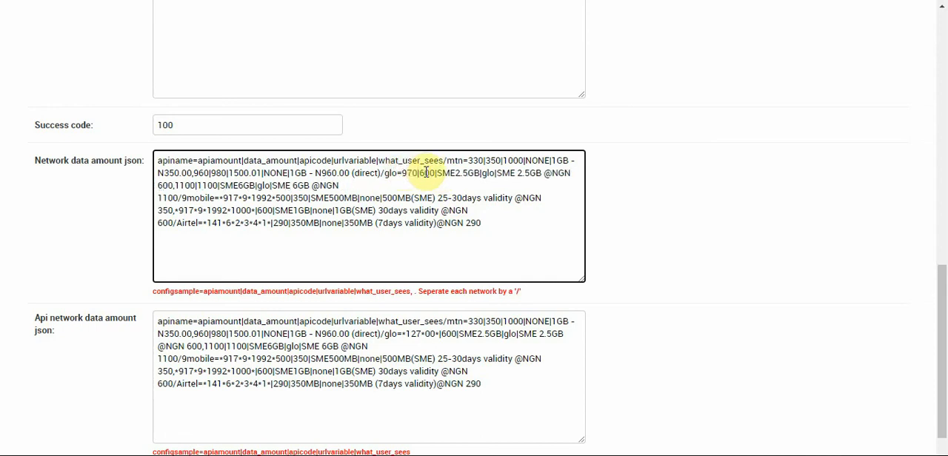
Set the first Glo plan's data_amount to 990 in the Network data amount json
double_click(425, 172)
type("9")
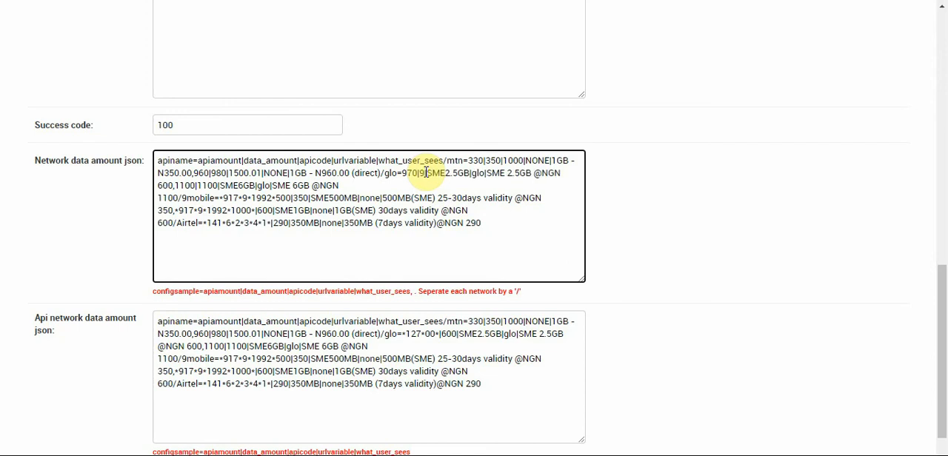
type("9")
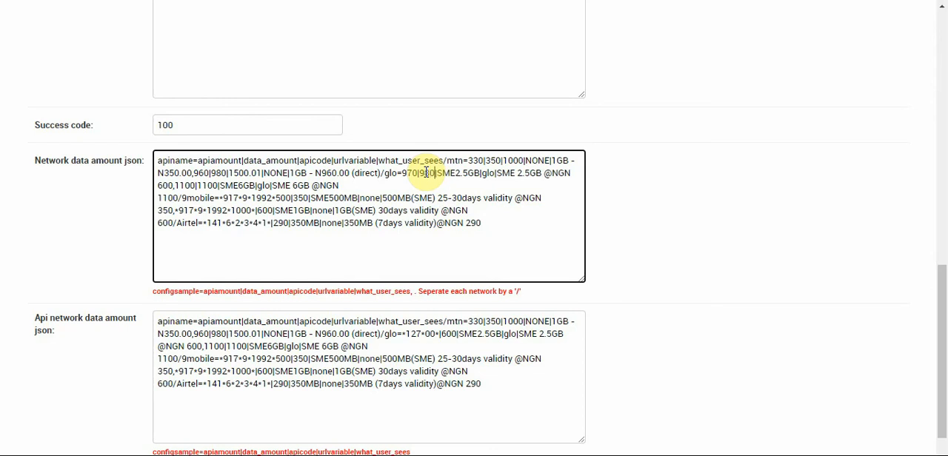
type("0")
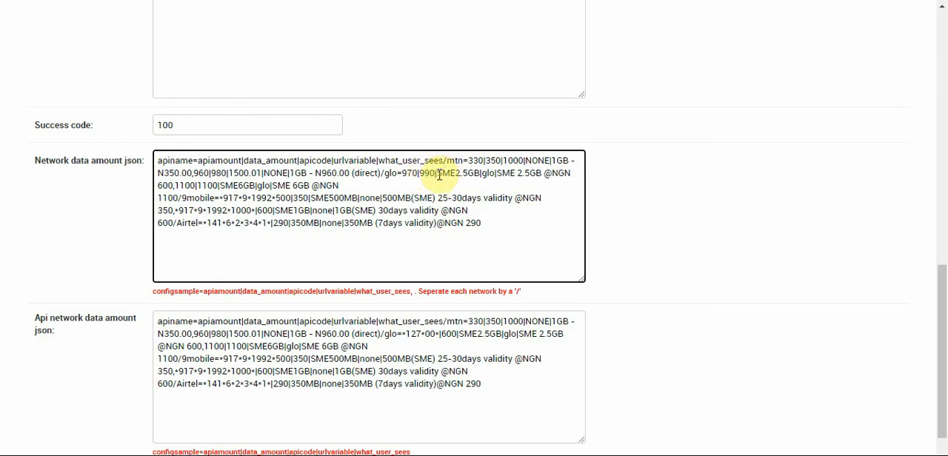
Set the first Glo plan's apicode to 1600.01 and its urlvariable to NONE in the Network data amount json
left_click_drag(436, 174, 479, 174)
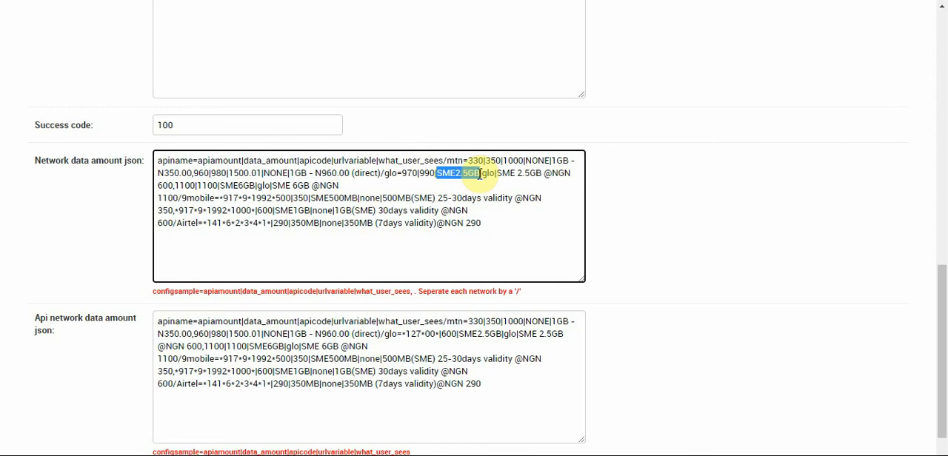
type("1600.01")
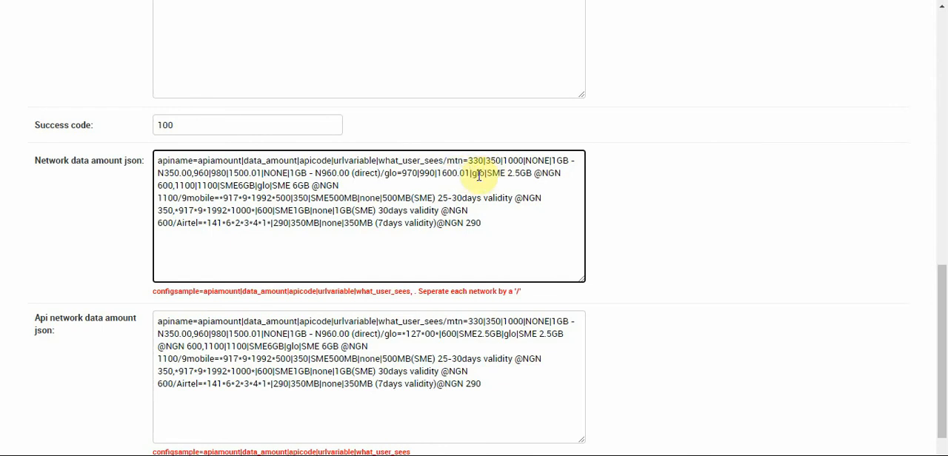
double_click(479, 173)
type("NONE")
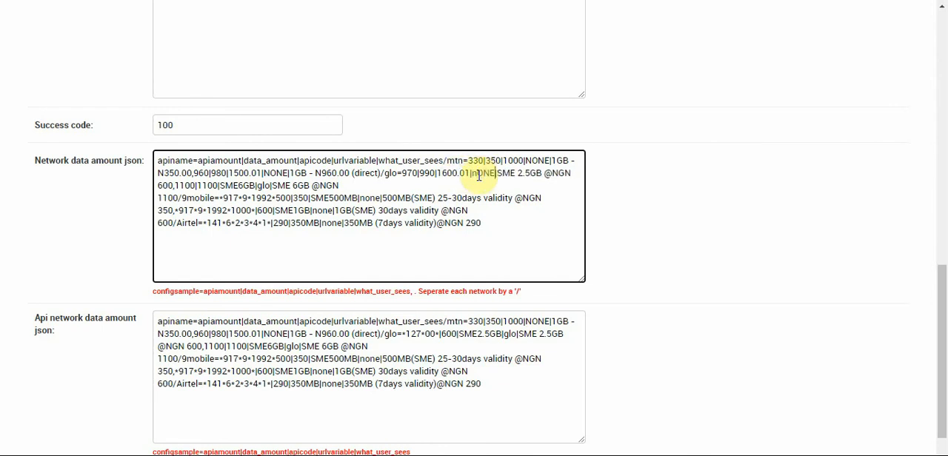
key("BackSpace")
key("BackSpace")
key("BackSpace")
key("BackSpace")
type("NONE")
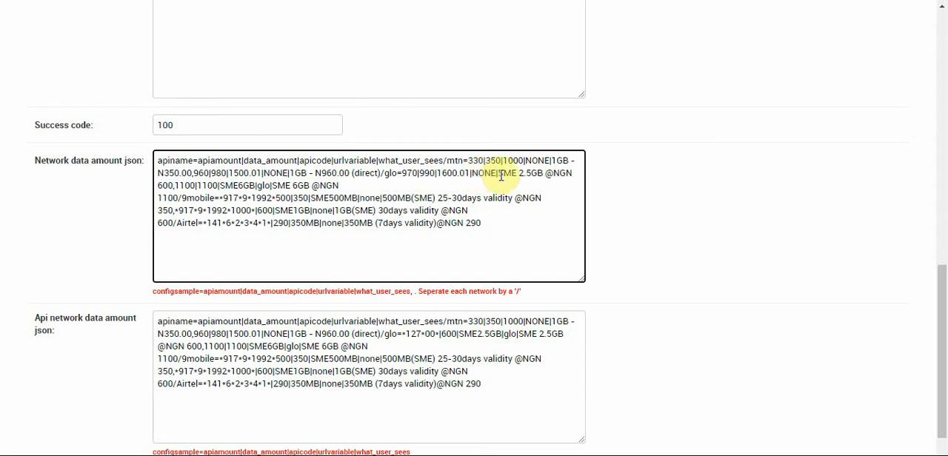
Replace the first Glo plan's what_user_sees text with the 2GB entry from the Notepad list, adjusted to read 2GB - N990.00
left_click_drag(499, 174, 172, 186)
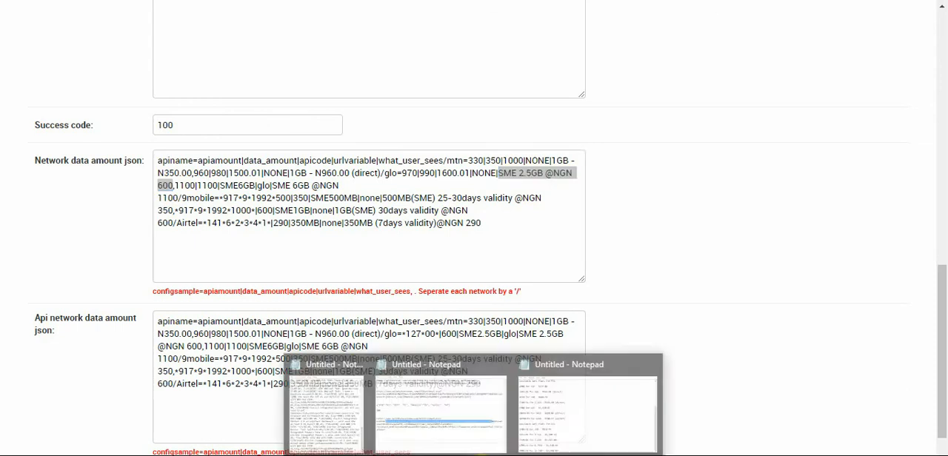
left_click(565, 411)
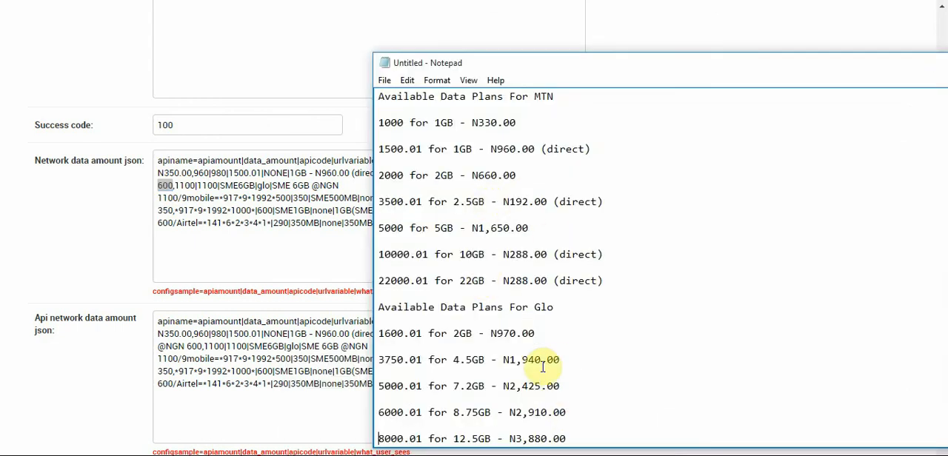
left_click_drag(535, 333, 453, 334)
key("ctrl+c")
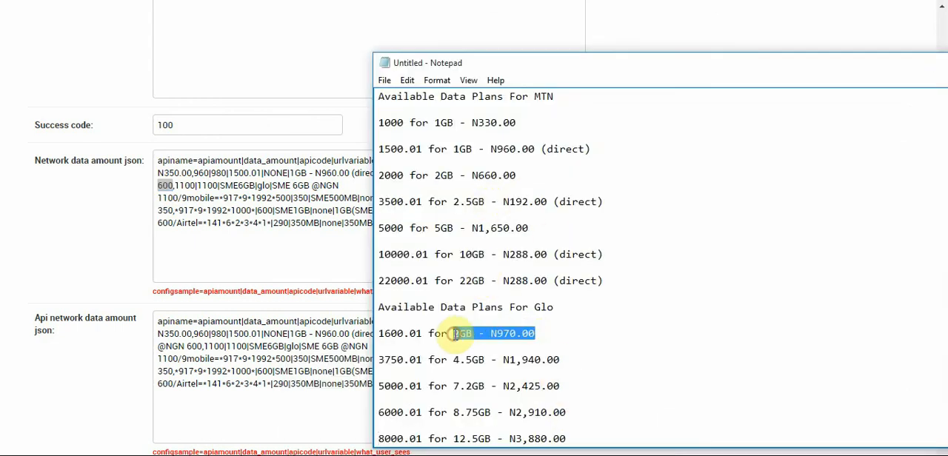
left_click(210, 197)
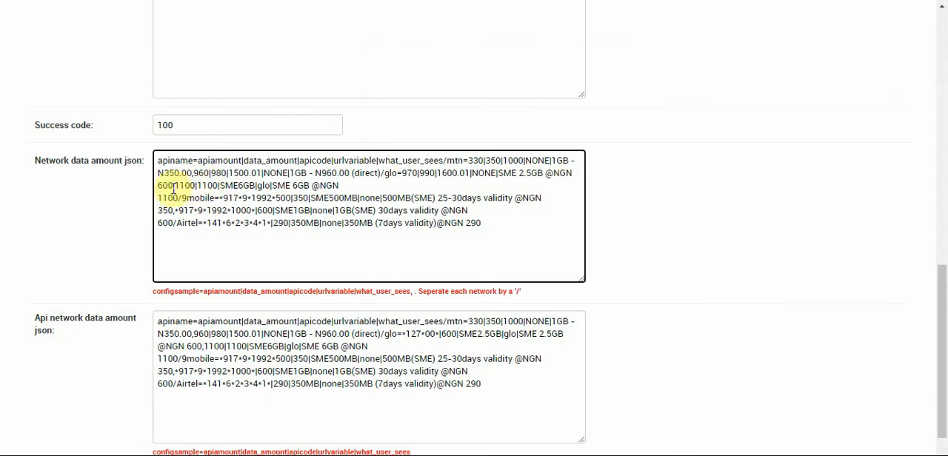
left_click_drag(173, 186, 501, 172)
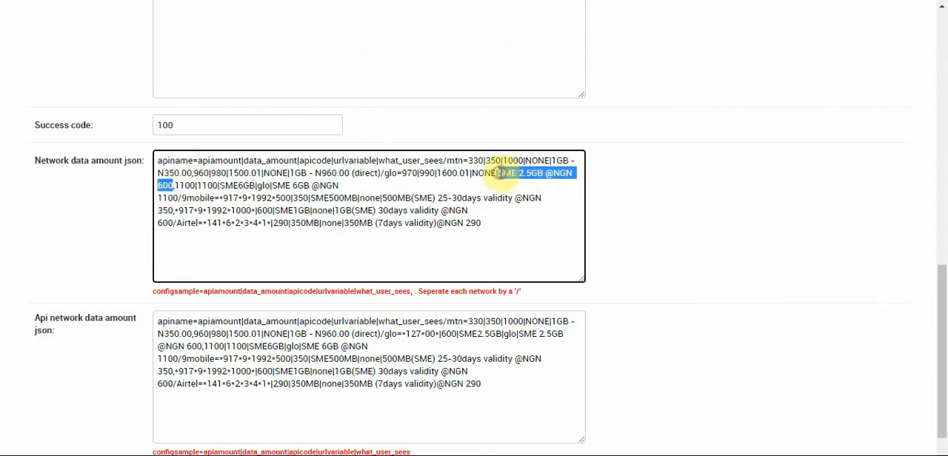
key("ctrl+v")
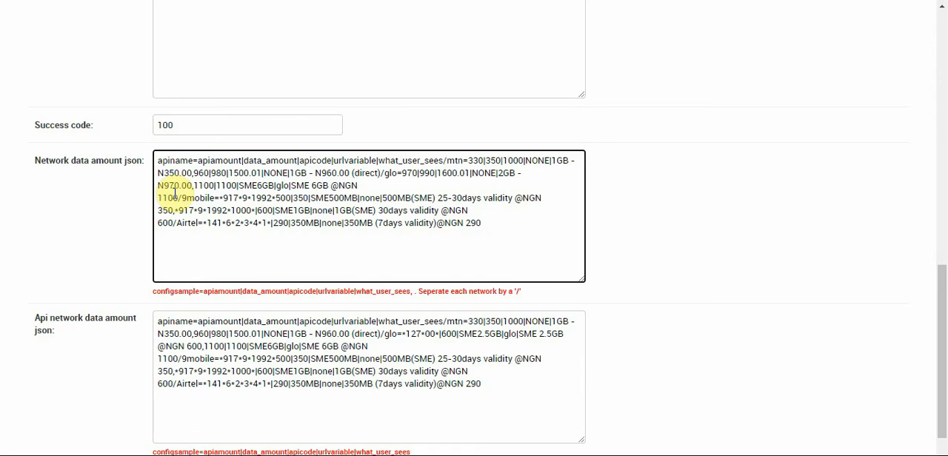
left_click(174, 186)
key("BackSpace")
type("9")
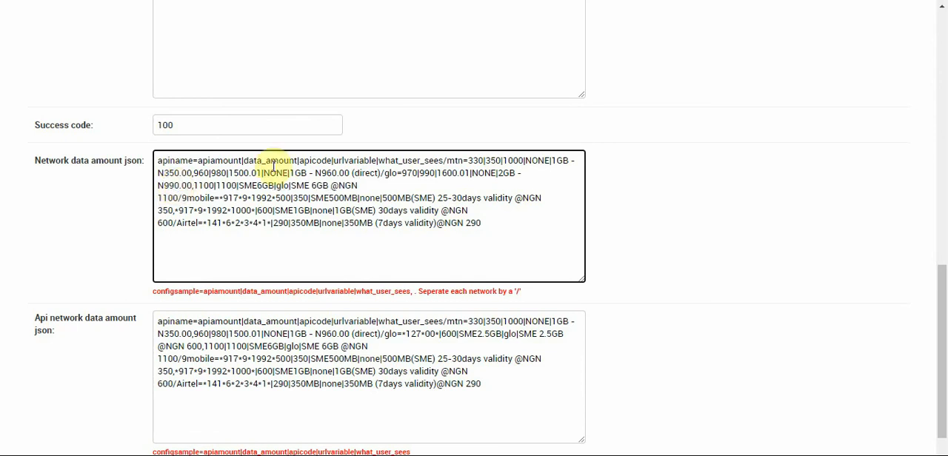
Set the price shown to users for the MTN 1GB direct plan to N980.00
left_click(333, 173)
key("BackSpace")
type("8")
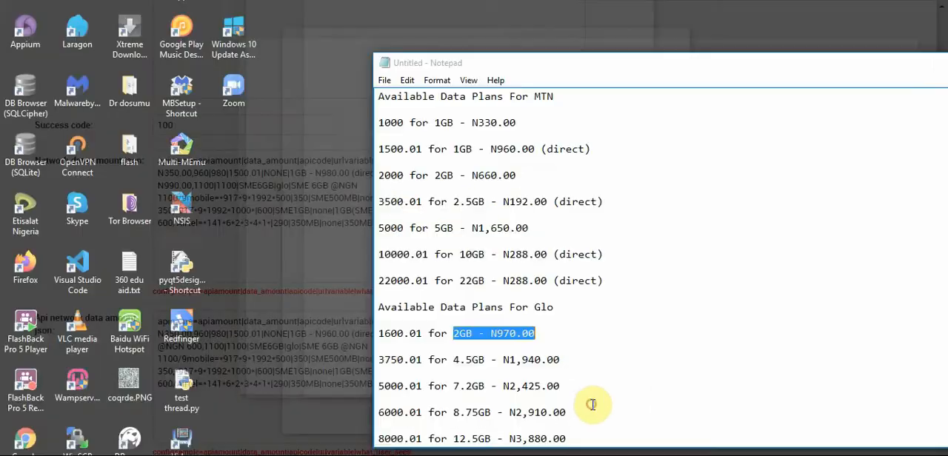
Look up the Glo 4.5GB plan code in Notepad and set the second Glo plan's apicode to 3750.01
left_click(591, 404)
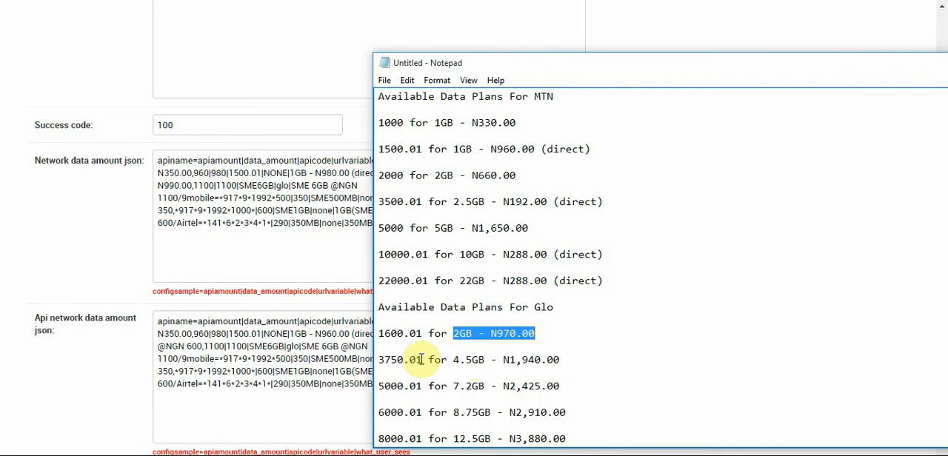
left_click_drag(423, 360, 379, 360)
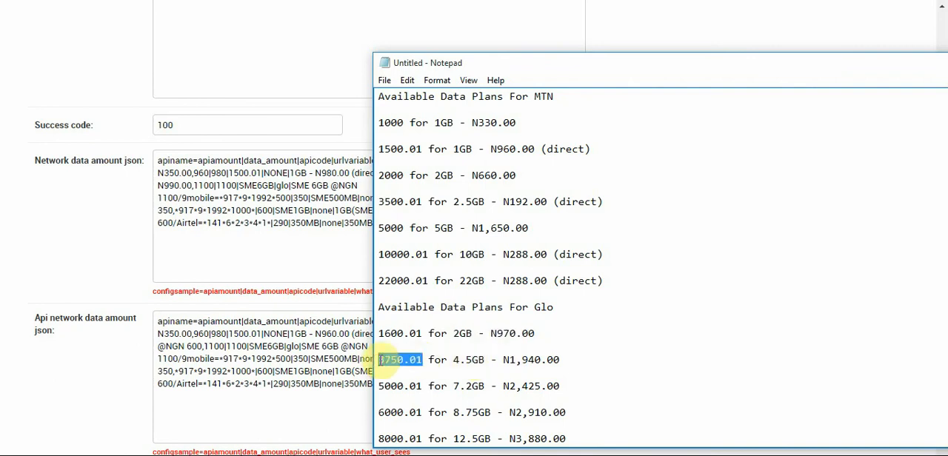
left_click(280, 226)
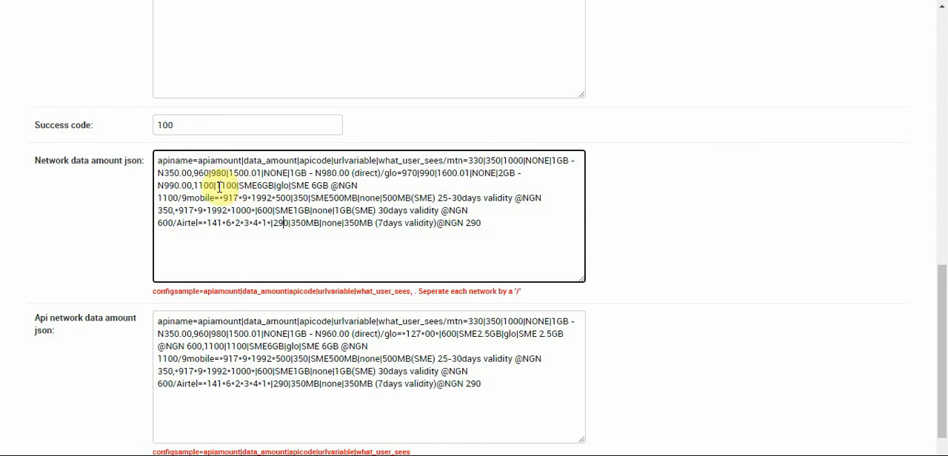
mouse_move(238, 186)
left_mouse_down()
mouse_move(278, 185)
mouse_move(237, 185)
left_mouse_up()
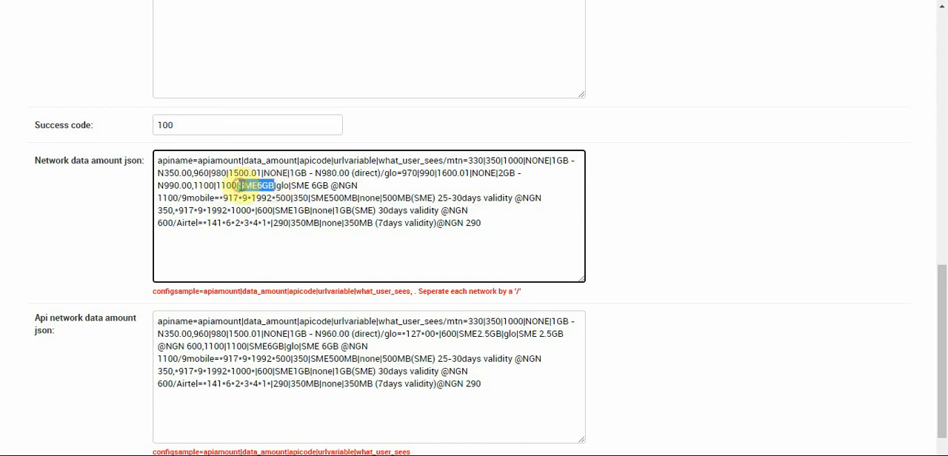
type("3750.01")
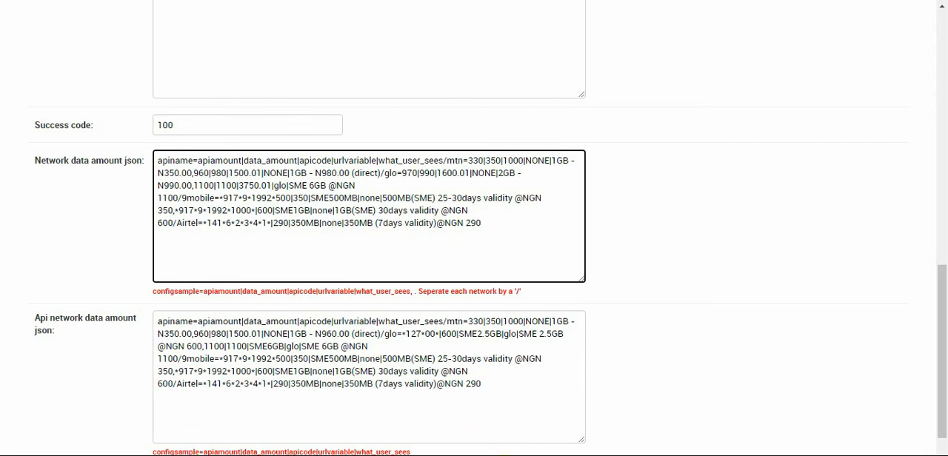
Replace the second Glo plan's description with 4.5GB - N1,940.00 from the Notepad list and set its urlvariable to NONE
left_click(578, 400)
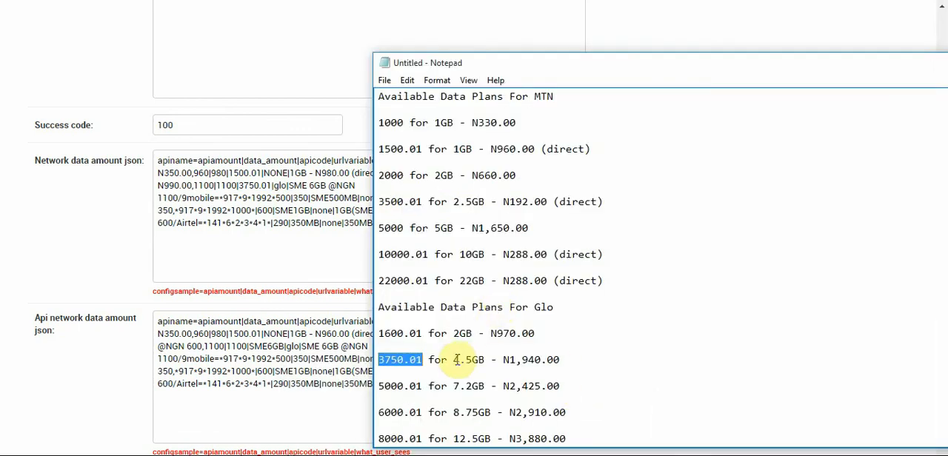
left_click_drag(453, 359, 564, 359)
key("ctrl+c")
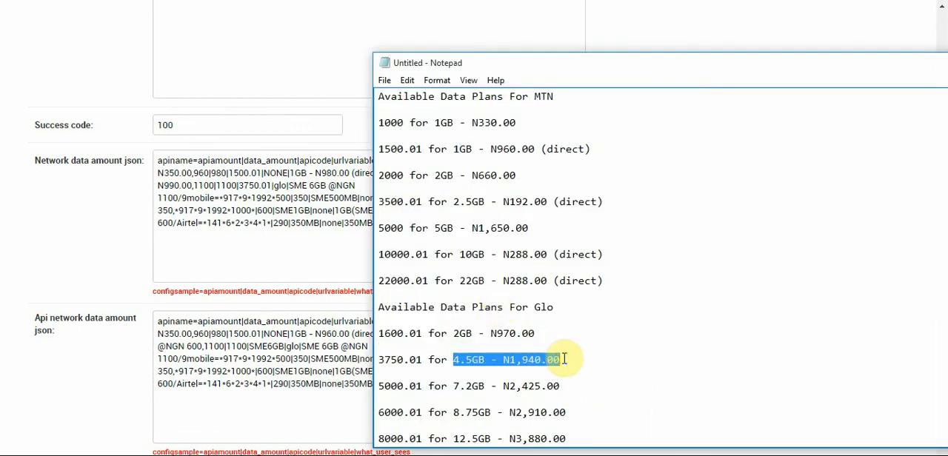
left_click(296, 219)
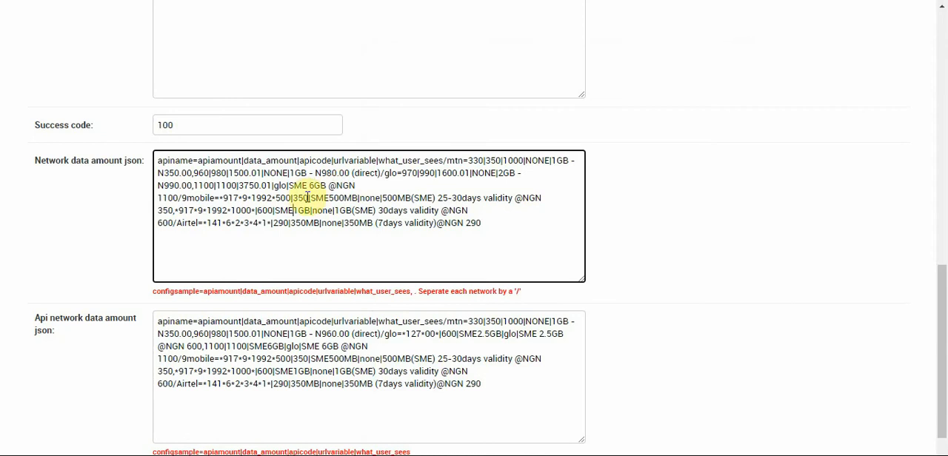
left_click_drag(289, 186, 178, 197)
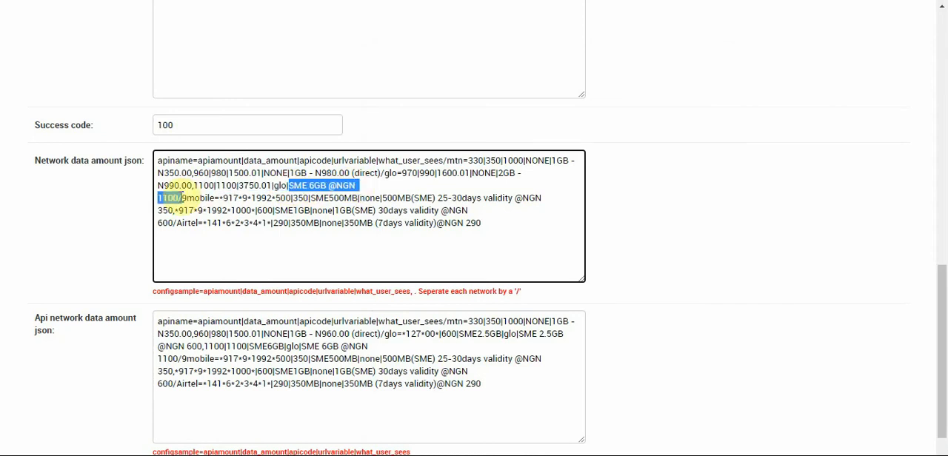
key("ctrl+v")
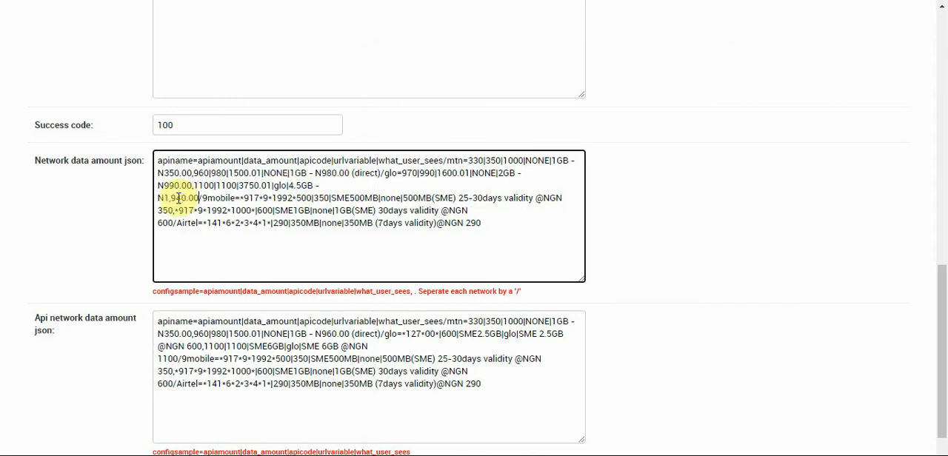
double_click(280, 186)
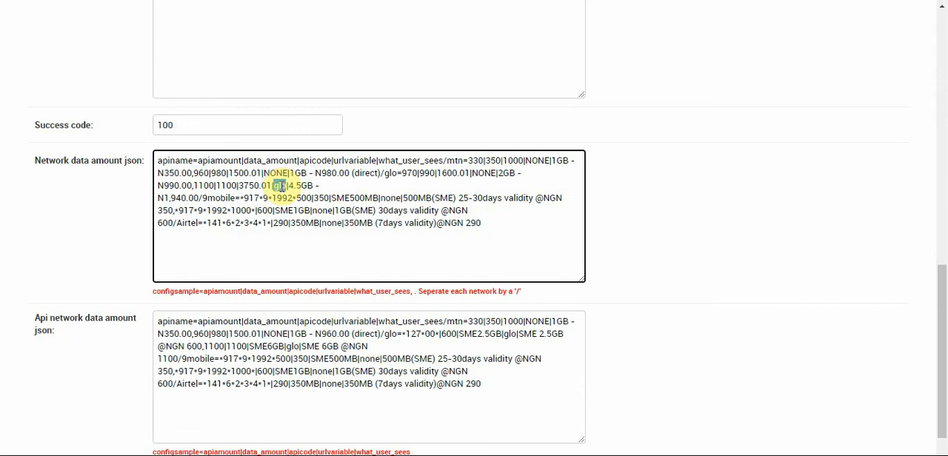
type("NONE")
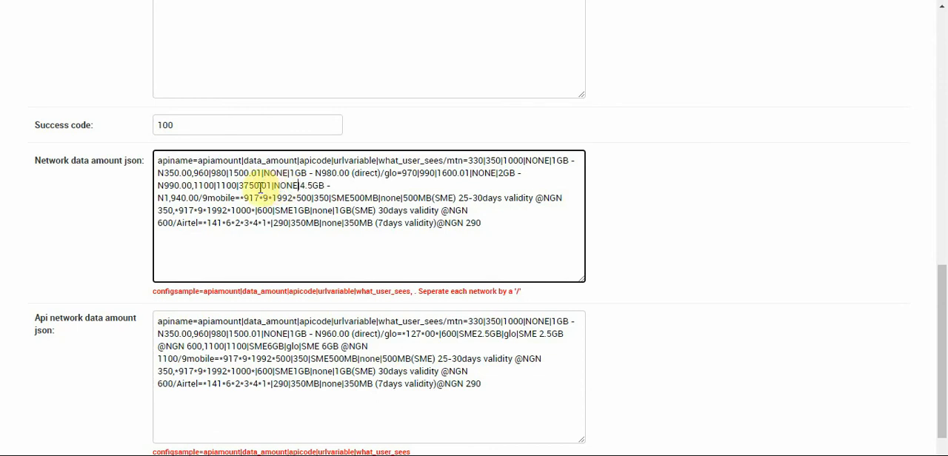
Set the second Glo plan's apiamount to 1940 and its data_amount to 1980
double_click(208, 187)
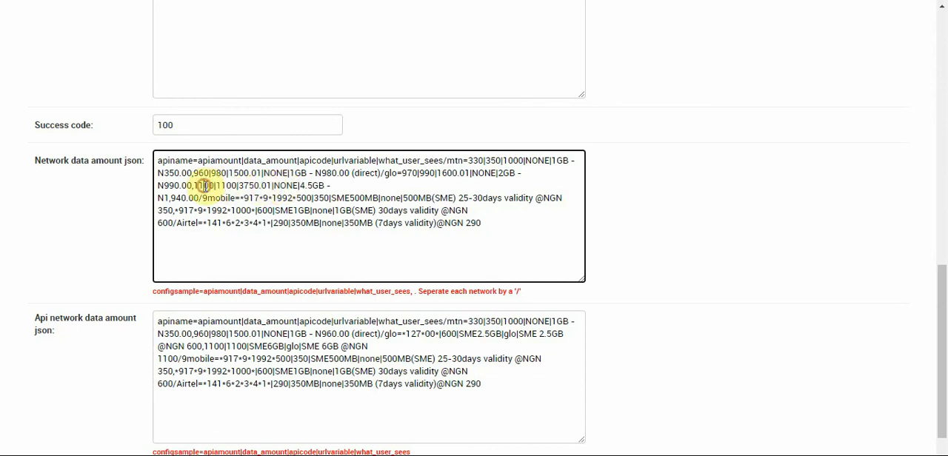
type("190")
left_click(205, 186)
type("9")
key("Right")
key("Right")
key("Right")
key("BackSpace")
type("9")
key("Delete")
type("8")
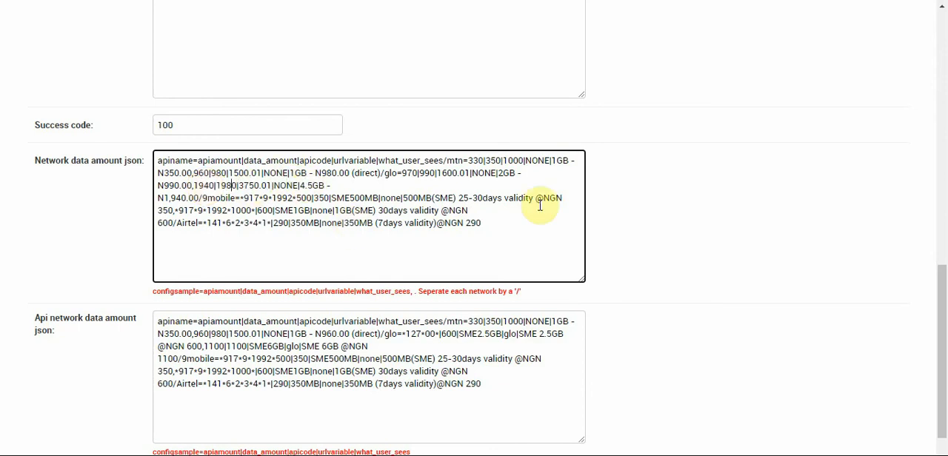
Examine the nellobytesystems data bundle URL and its placeholders in the Notepad notes, with the window placed clear of the Network data amount json
left_click_drag(942, 338, 945, 368)
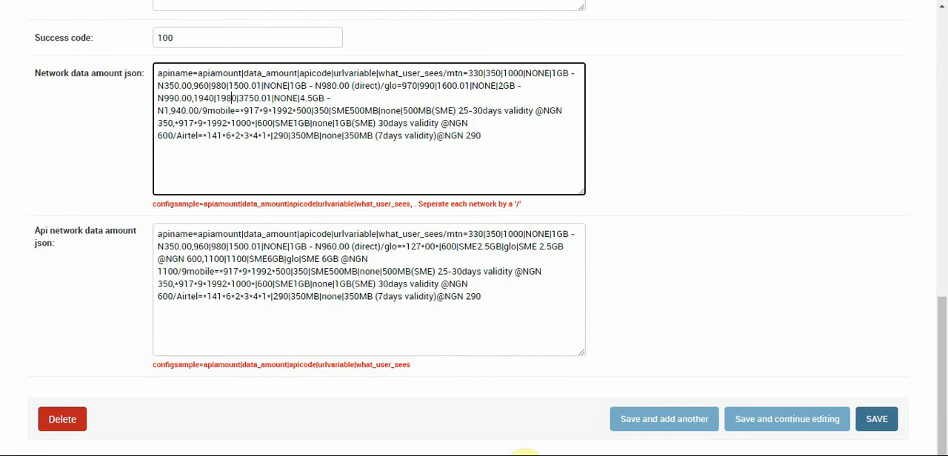
left_click(501, 454)
left_click(550, 410)
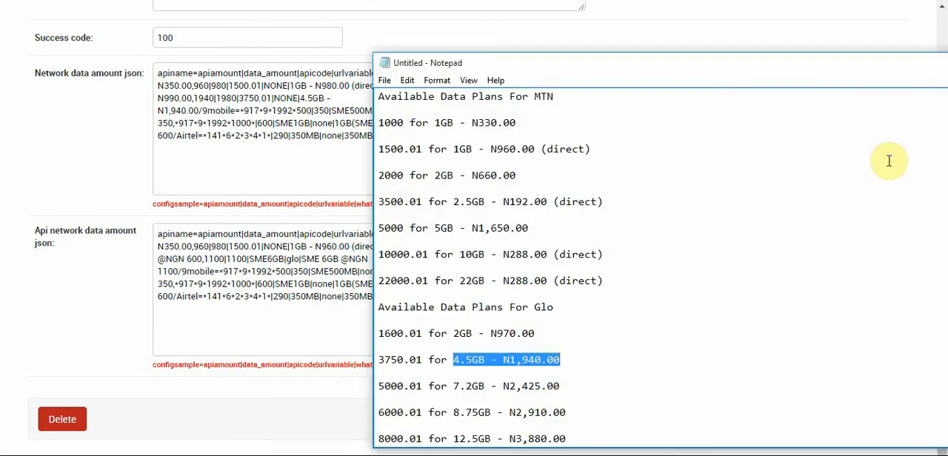
left_click(712, 174)
scroll(713, 175, "up", 5)
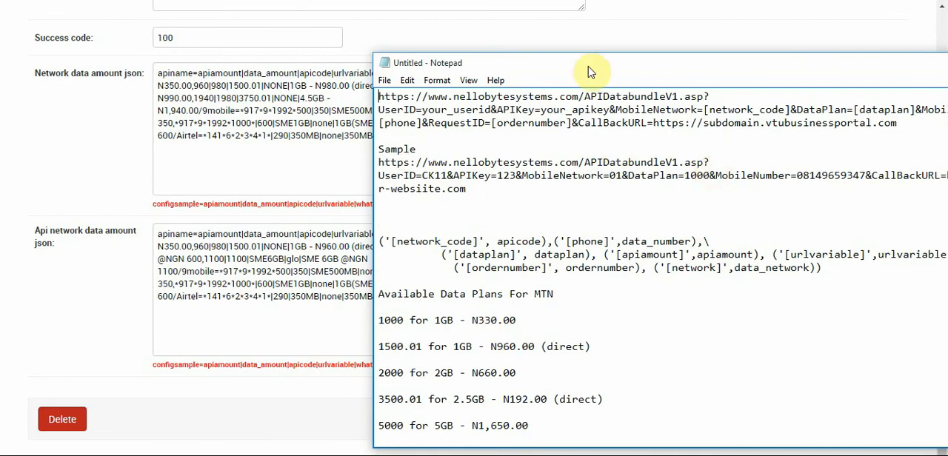
left_click_drag(589, 65, 388, 168)
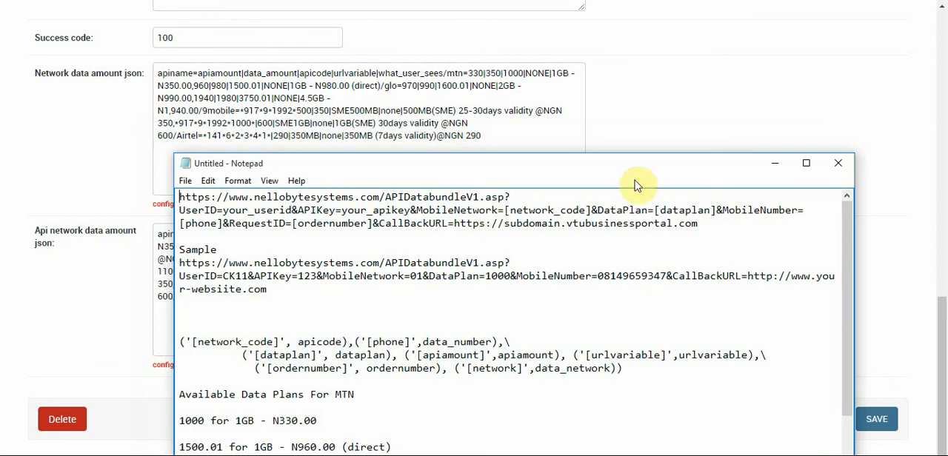
double_click(542, 210)
left_click(542, 211)
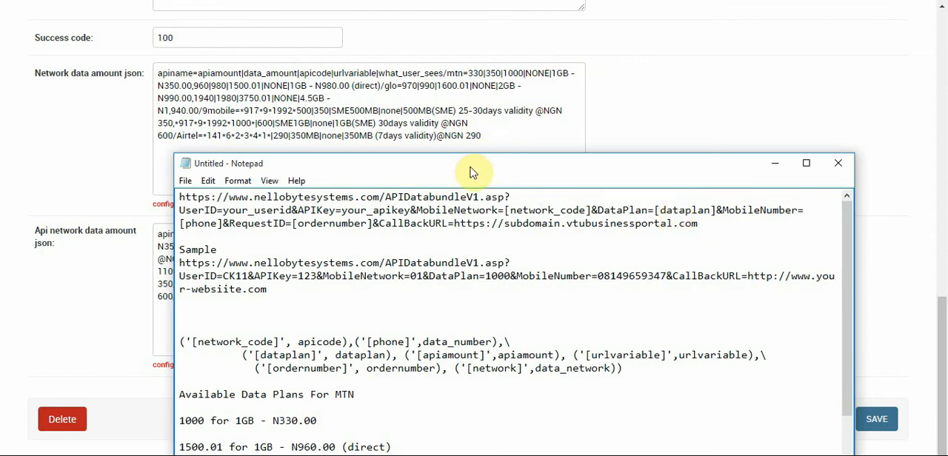
left_click_drag(457, 164, 443, 236)
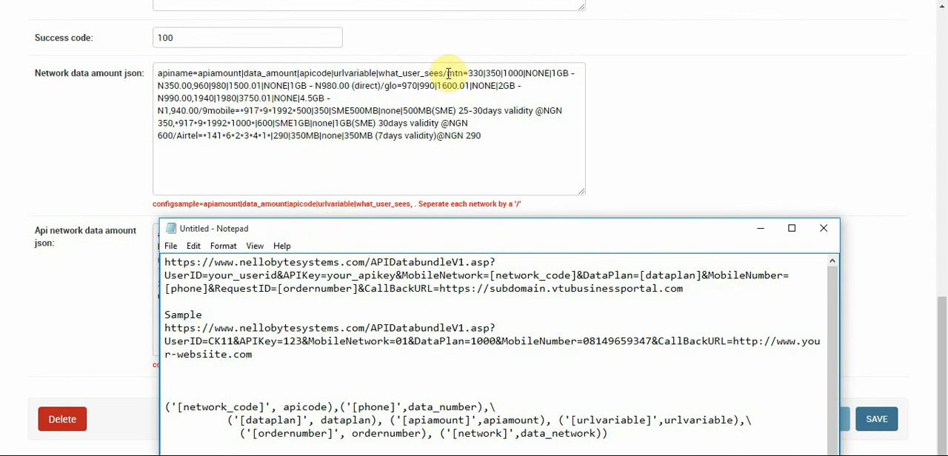
Copy the mtn through Airtel plan entries from the Network data amount json into the Notepad notes, below the sample URL
left_click_drag(447, 73, 487, 134)
key("ctrl+c")
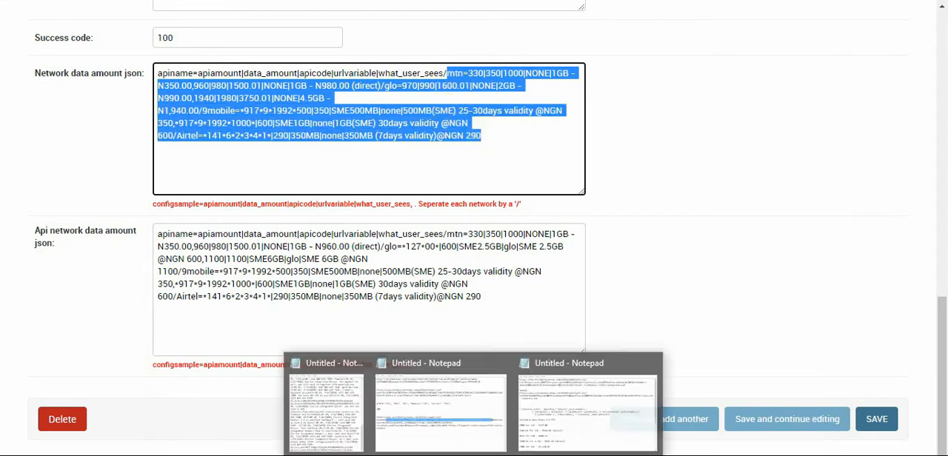
left_click(585, 392)
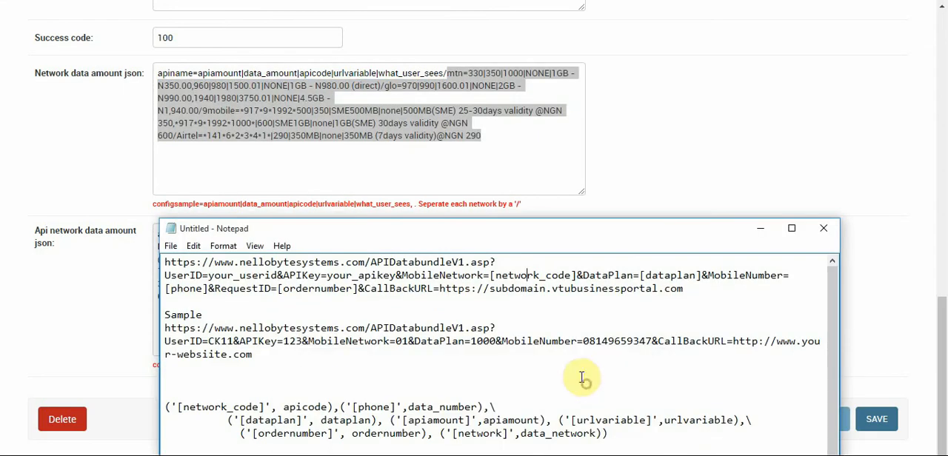
left_click(236, 374)
key("Return")
key("Return")
key("Up")
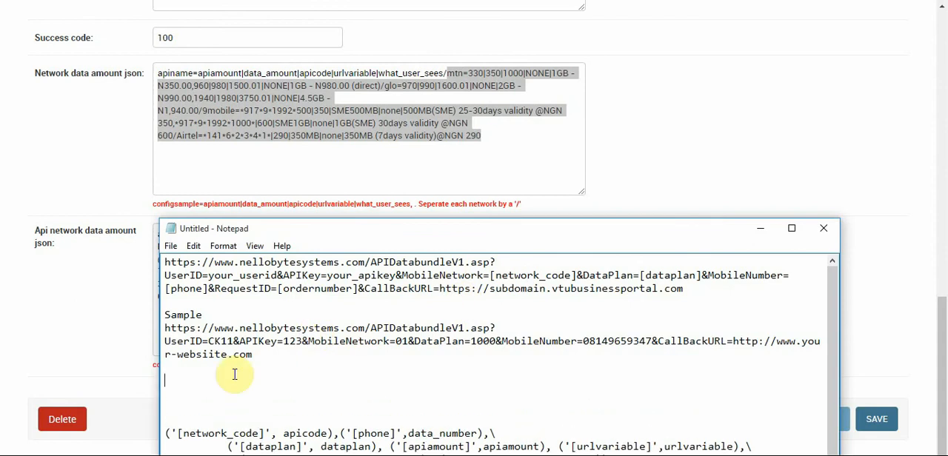
key("ctrl+v")
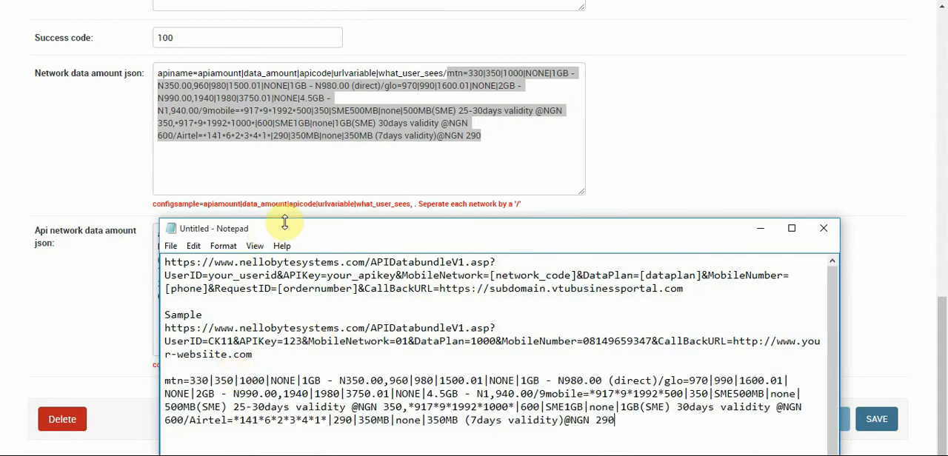
Put the glo, 9mobile and Airtel entries of the copied plan text on separate lines, removing the slashes between networks
left_click_drag(278, 234, 273, 181)
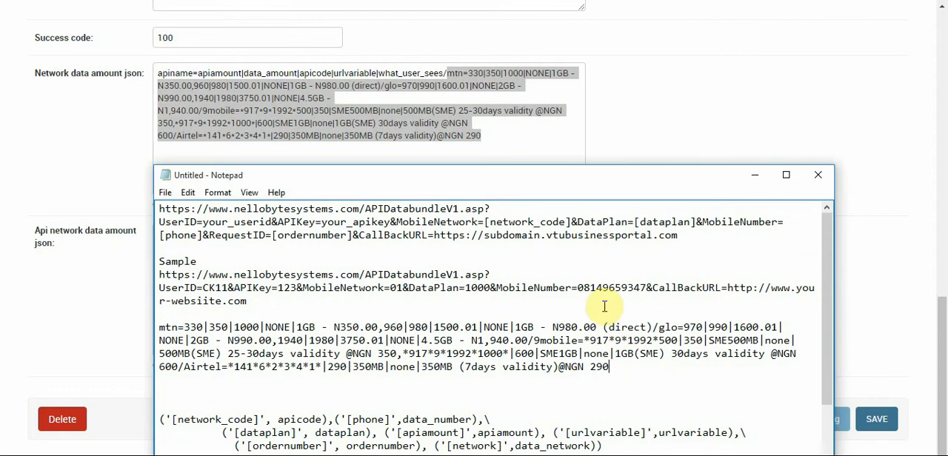
left_click(653, 326)
key("Return")
key("Delete")
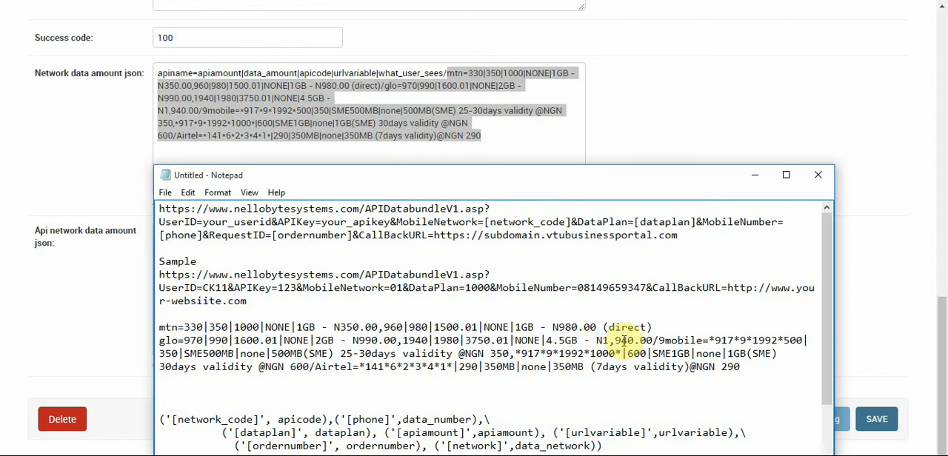
left_click(656, 341)
key("Return")
key("Delete")
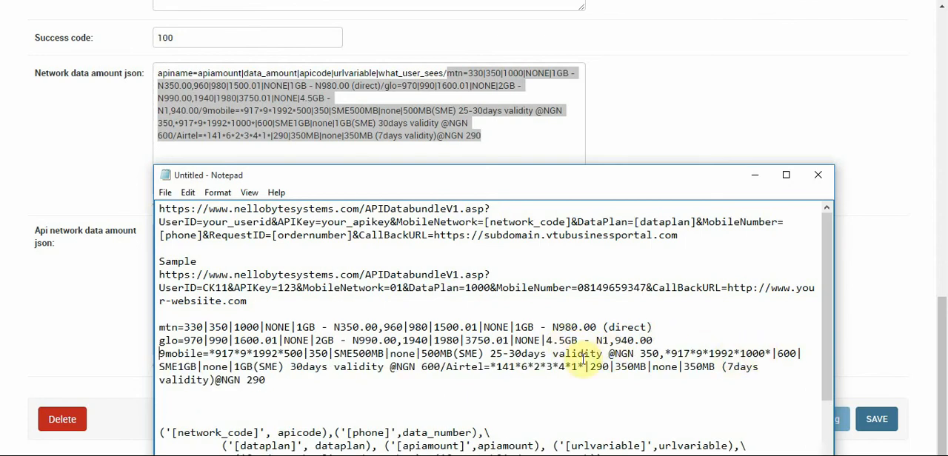
left_click(447, 366)
key("BackSpace")
key("Return")
key("Return")
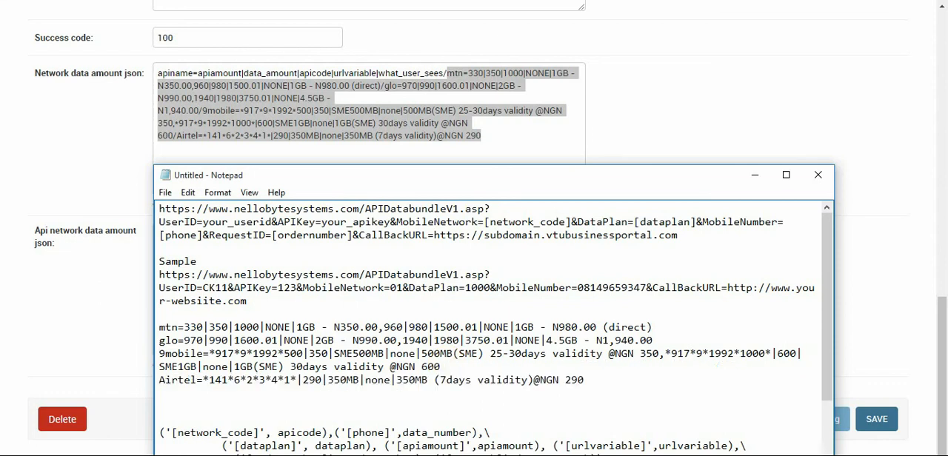
Separate the network entries in the notes with blank lines
key("Up")
key("Return")
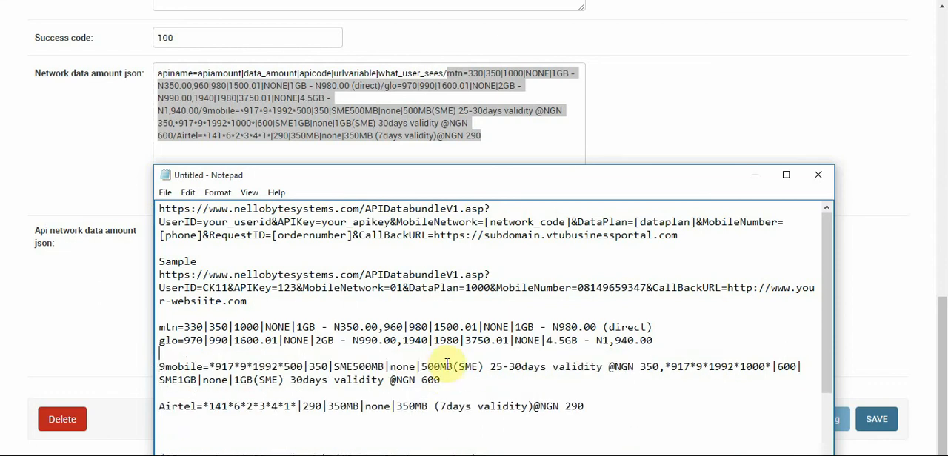
key("Up")
key("Up")
key("Return")
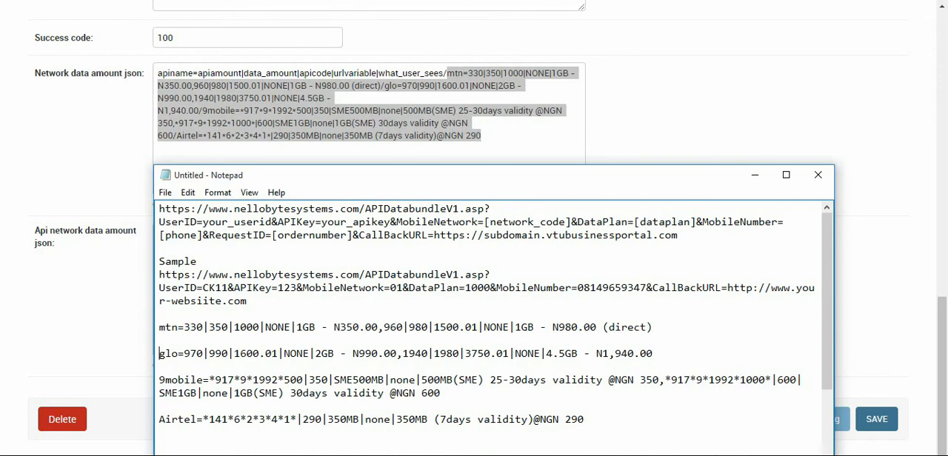
In the notes, replace the first MTN plan's leading amount with its data plan code 1000
double_click(197, 330)
left_click(196, 335)
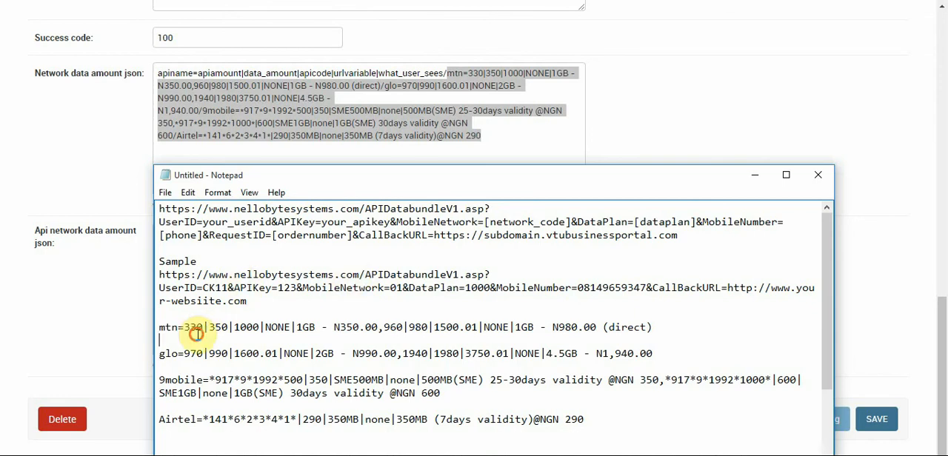
left_click(200, 328)
left_click_drag(191, 330, 187, 330)
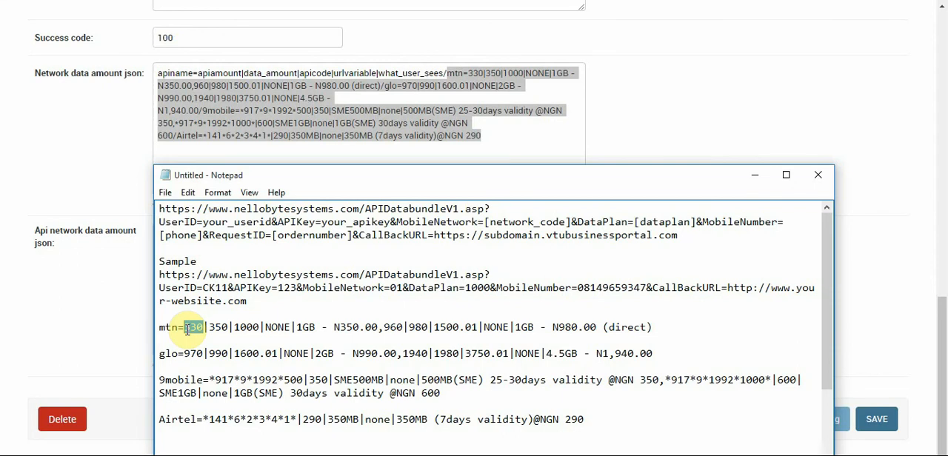
type("1000")
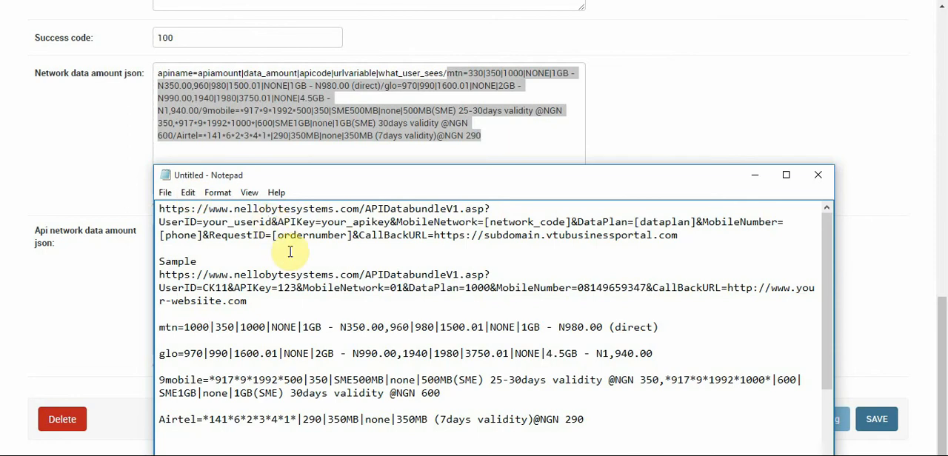
In the notes, set the first MTN plan's apicode to the network code 01
double_click(224, 327)
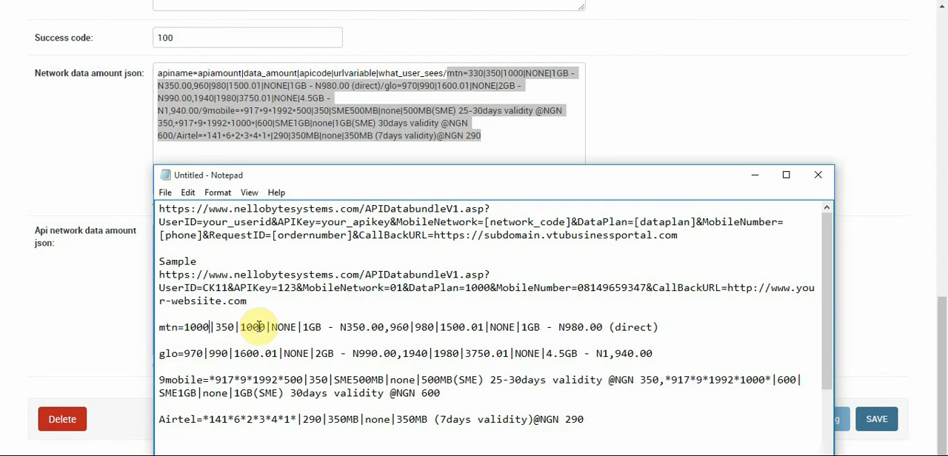
left_click_drag(437, 177, 435, 158)
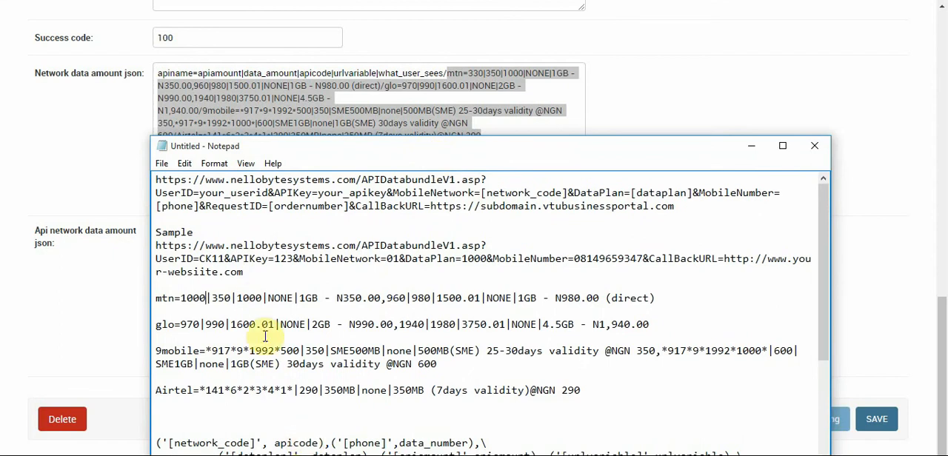
left_click_drag(263, 297, 237, 297)
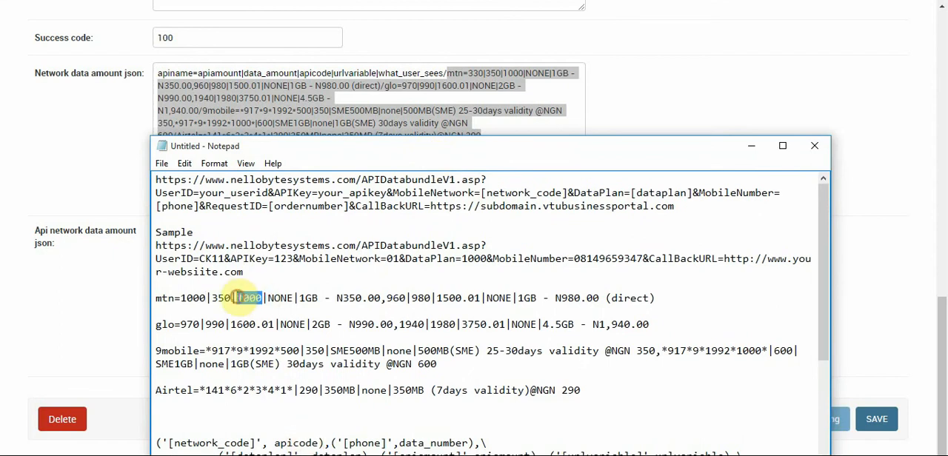
type("01")
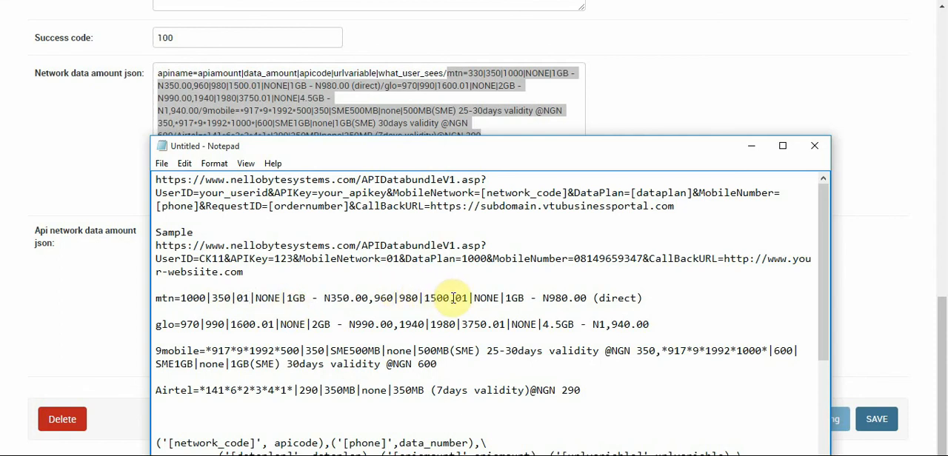
In the notes, set the second MTN plan's apicode to 01 and its leading value to 1500.01
left_click_drag(453, 298, 425, 297)
key("BackSpace")
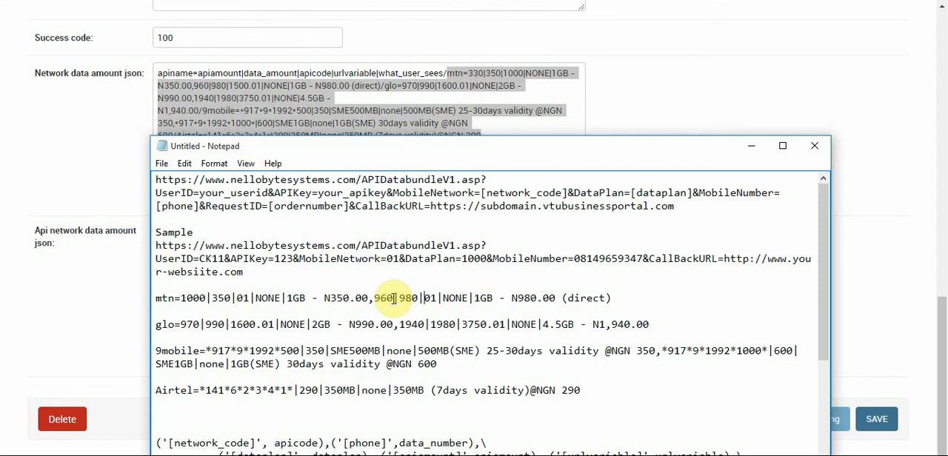
left_click_drag(393, 298, 375, 298)
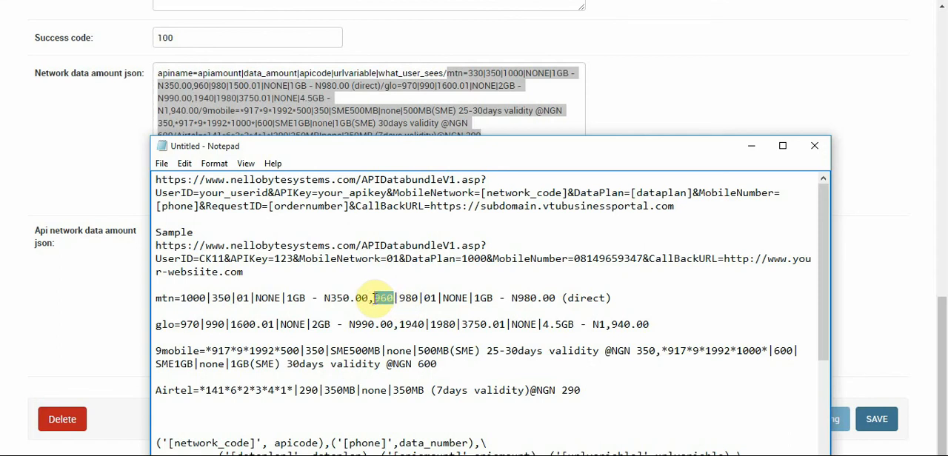
type("1500.0")
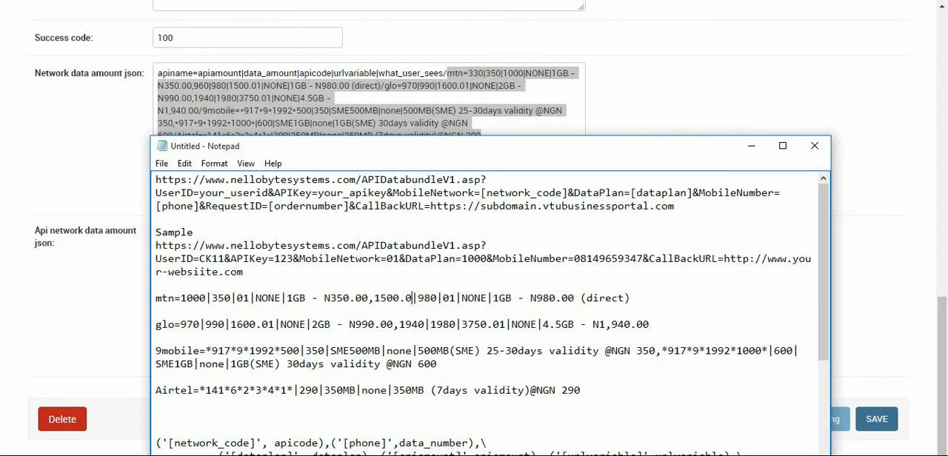
type("1")
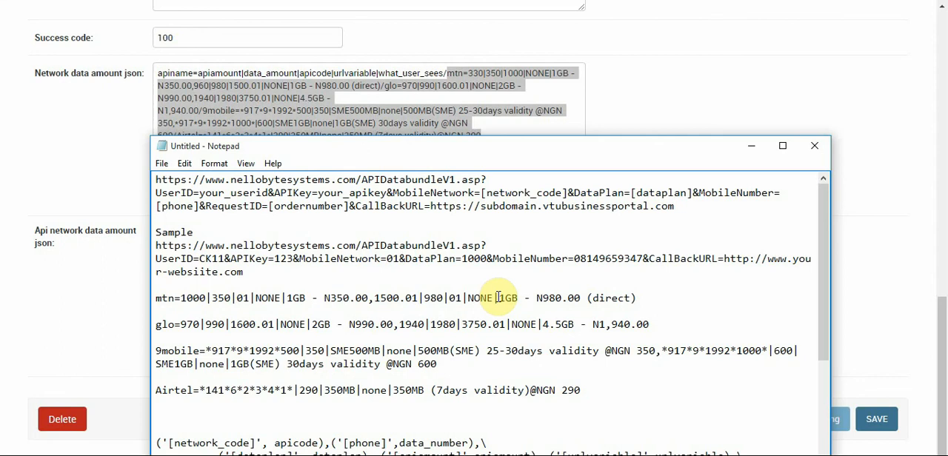
left_click(638, 297)
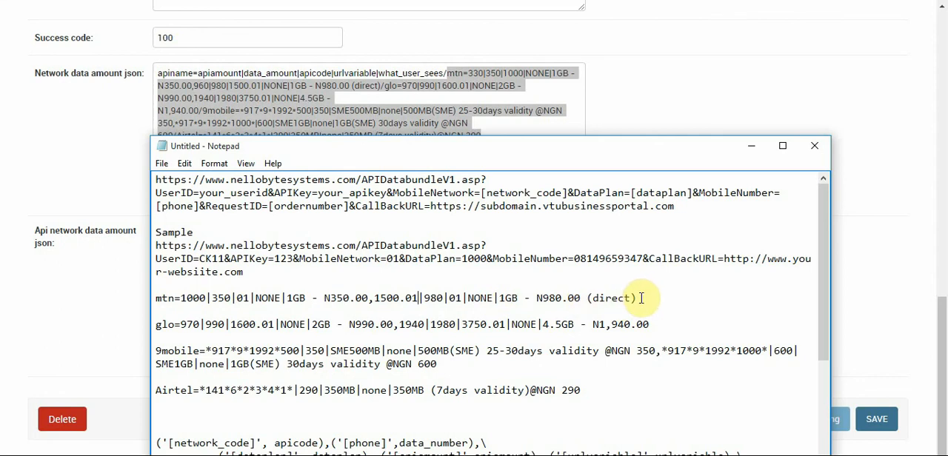
key("shift+Home")
left_click_drag(295, 308, 157, 298)
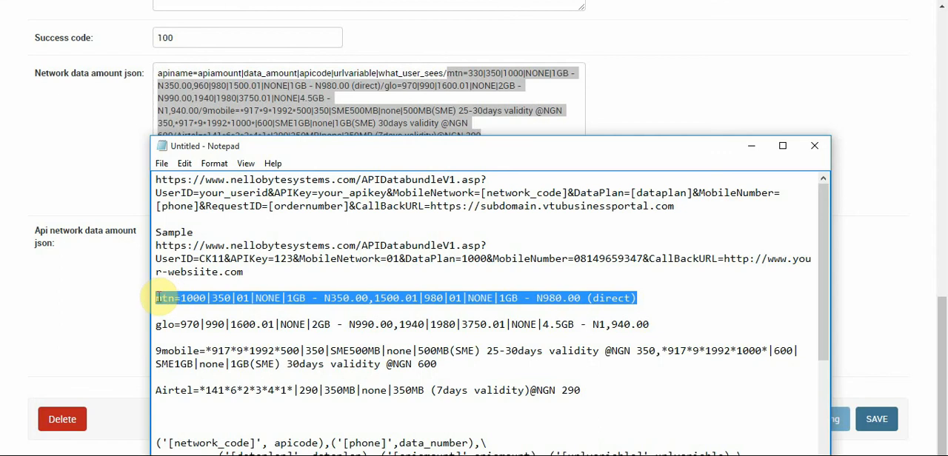
left_click(169, 310)
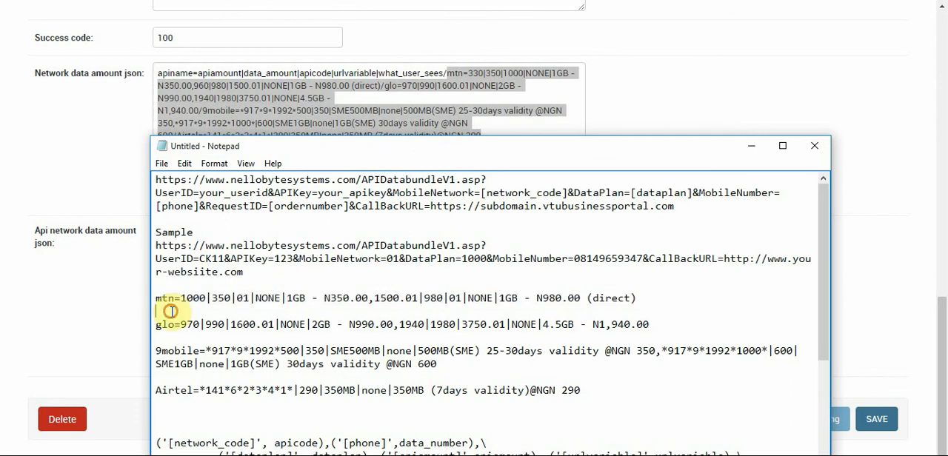
In the notes, set the first Glo plan's leading value to 1600.01 and its apicode to 02
left_click_drag(230, 324, 272, 322)
key("ctrl+c")
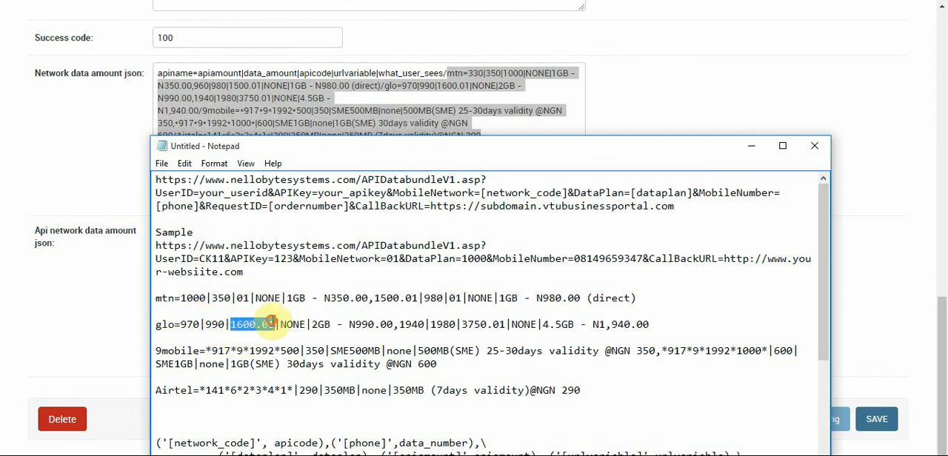
left_click(193, 325)
double_click(191, 325)
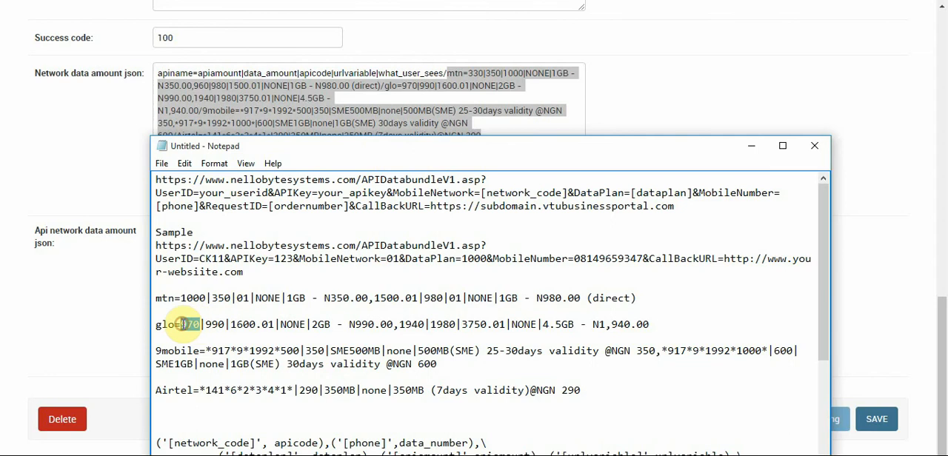
key("ctrl+v")
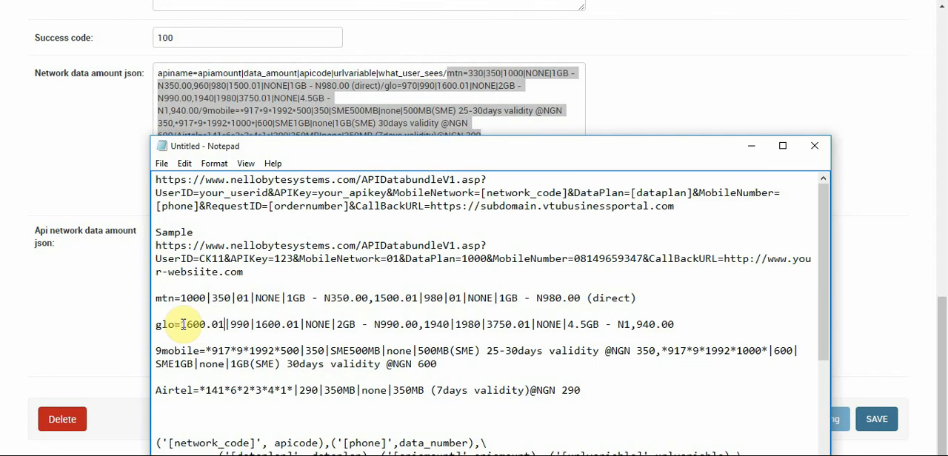
left_click(258, 324)
left_click_drag(257, 323, 287, 324)
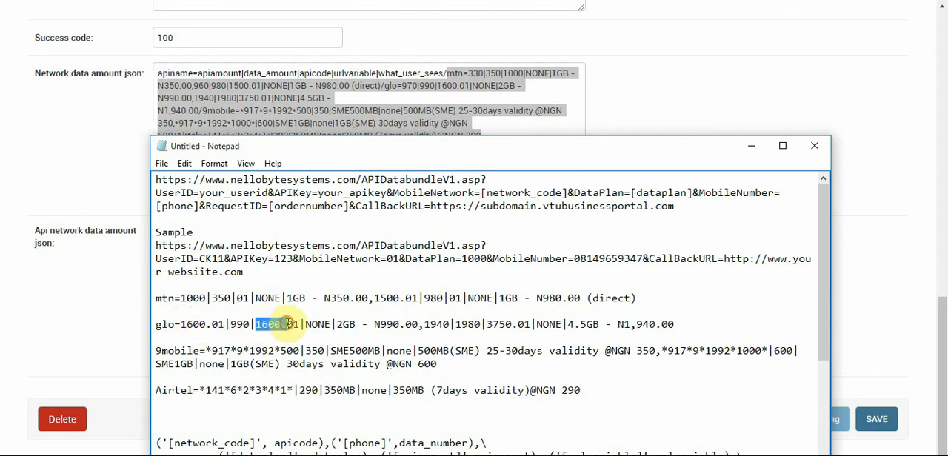
key("BackSpace")
key("Right")
key("Right")
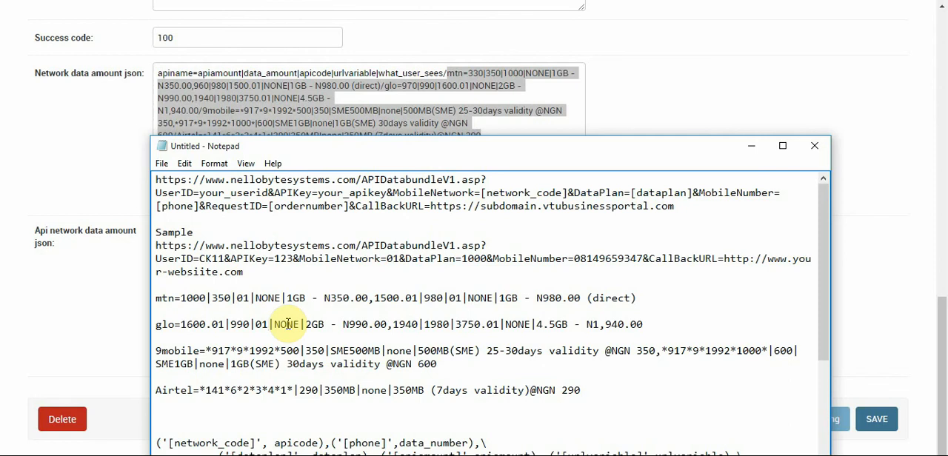
key("BackSpace")
type("2")
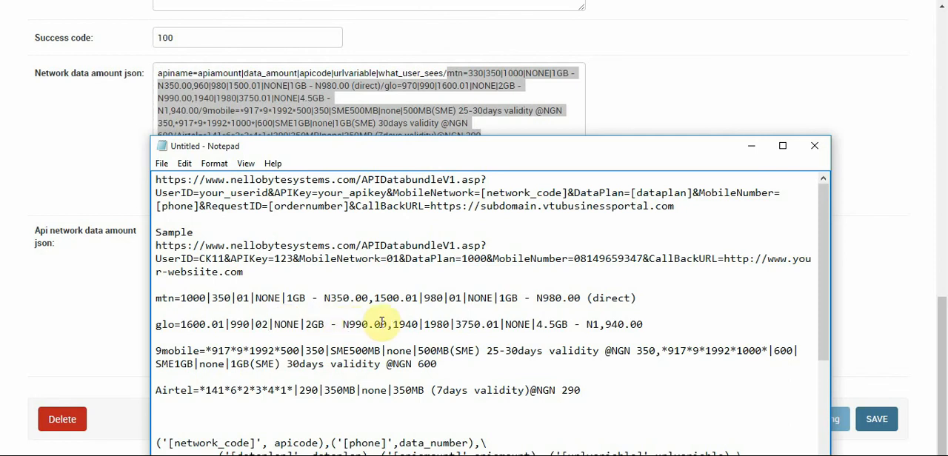
In the notes, set the second Glo plan's apicode to 02 and its leading value to 3750.01
left_click_drag(455, 324, 501, 324)
key("ctrl+c")
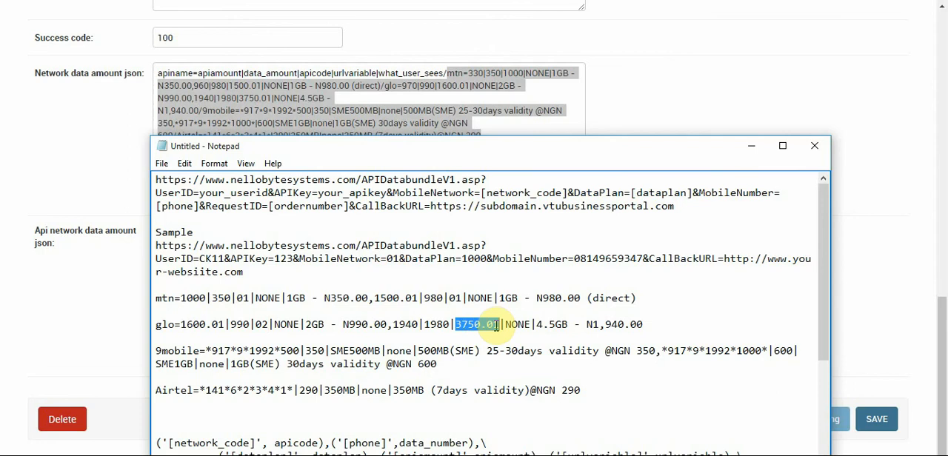
left_click(495, 325)
key("BackSpace")
key("BackSpace")
key("BackSpace")
key("BackSpace")
key("BackSpace")
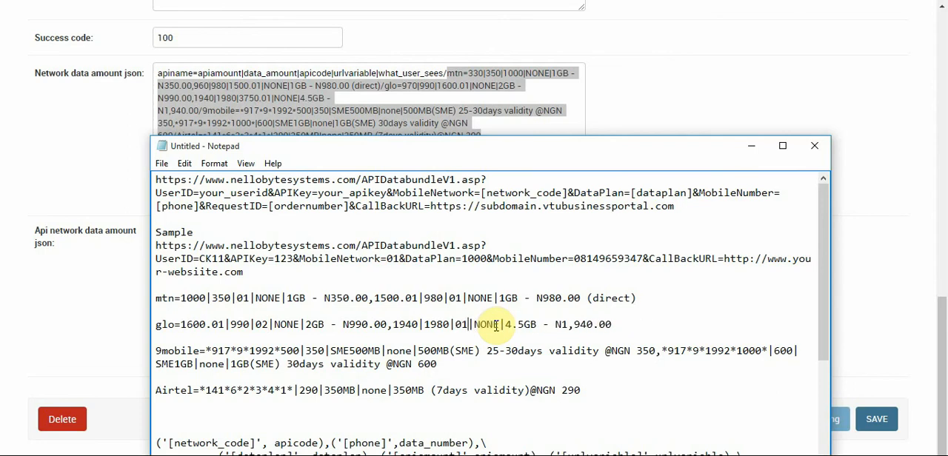
key("BackSpace")
type("2")
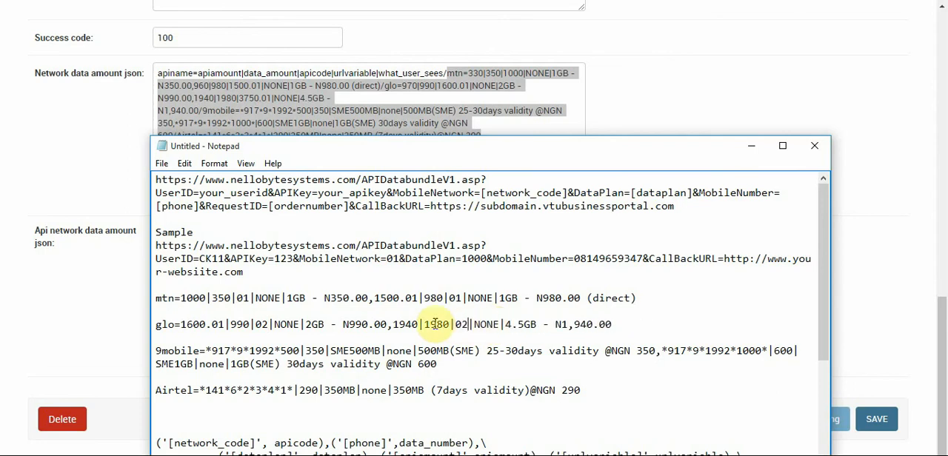
double_click(404, 324)
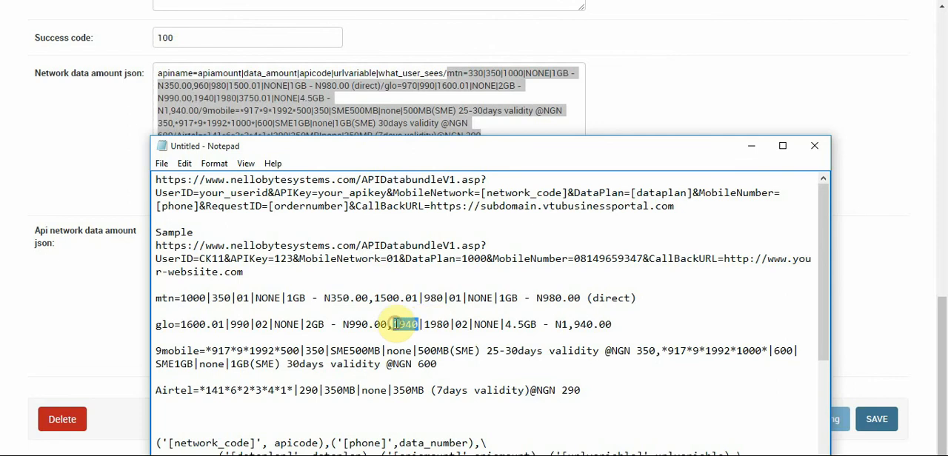
key("ctrl+v")
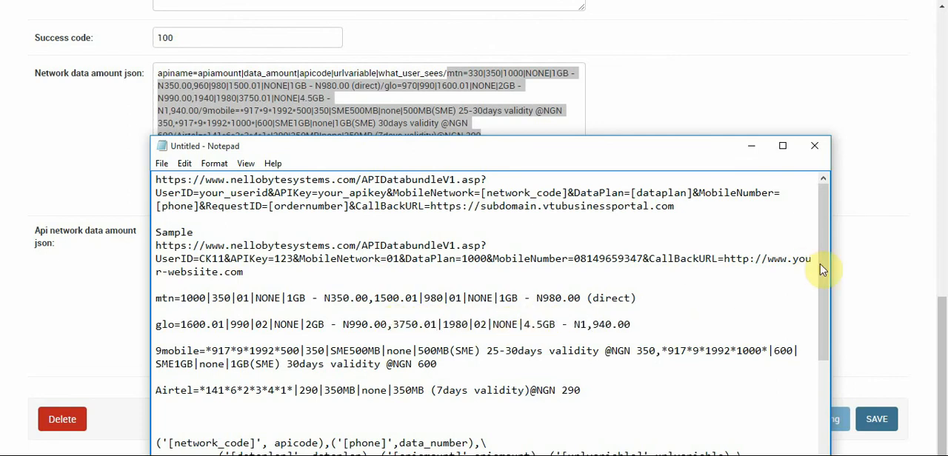
left_click_drag(822, 271, 822, 291)
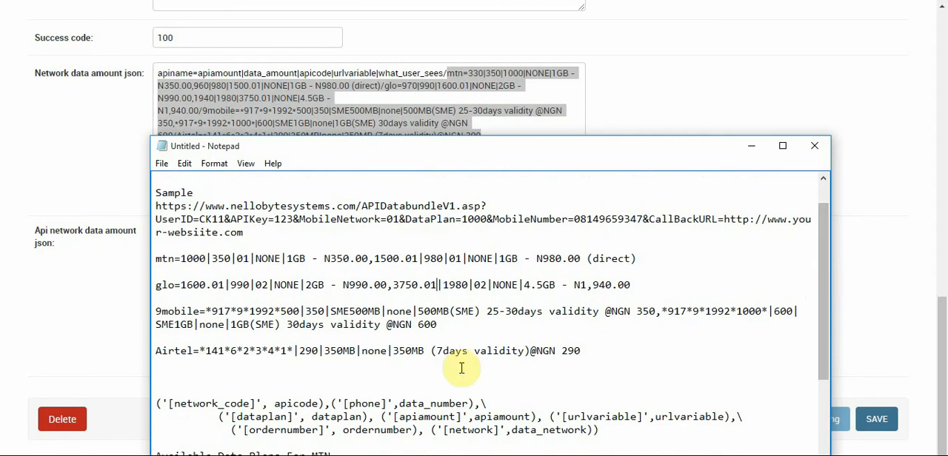
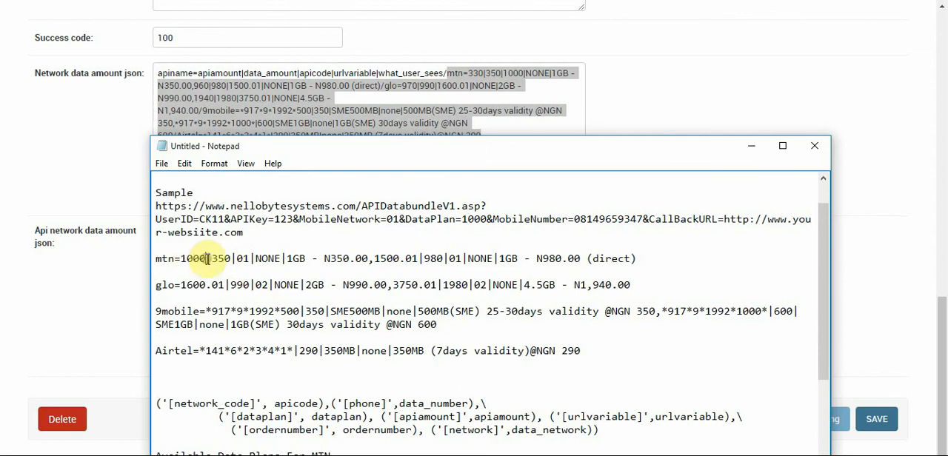
Review how the MTN plan's leading value and apicode 01 correspond to the [dataplan] and [network_code] placeholders in the request URL
left_click_drag(205, 258, 181, 259)
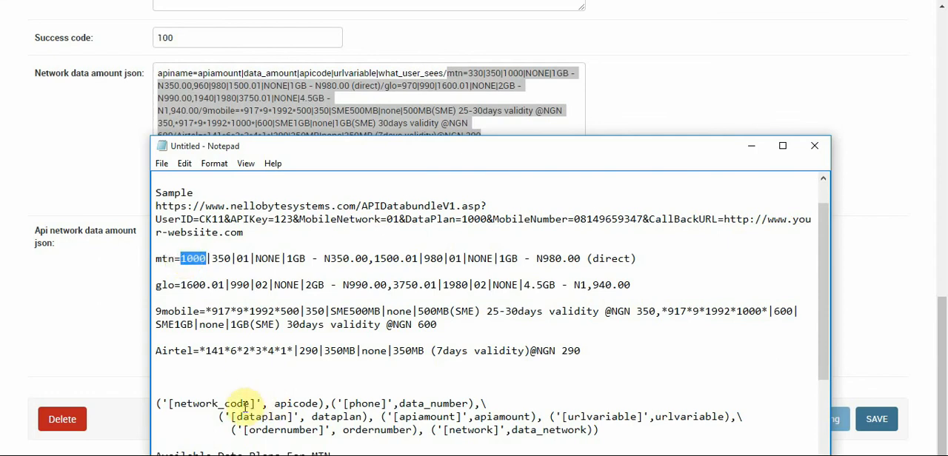
left_click_drag(255, 404, 168, 405)
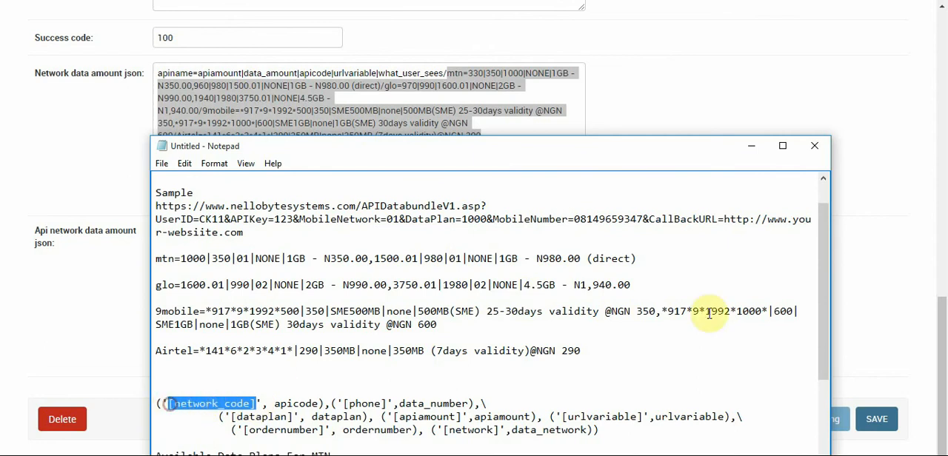
left_click(825, 278)
left_click_drag(825, 278, 825, 259)
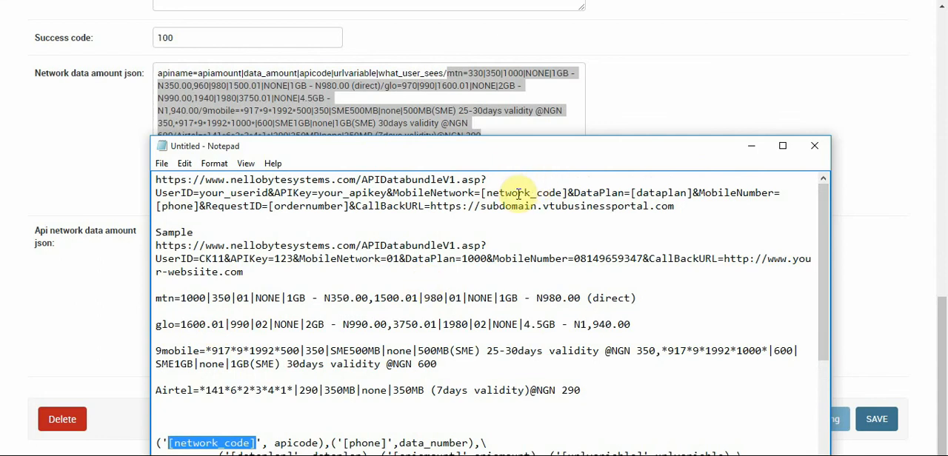
double_click(244, 299)
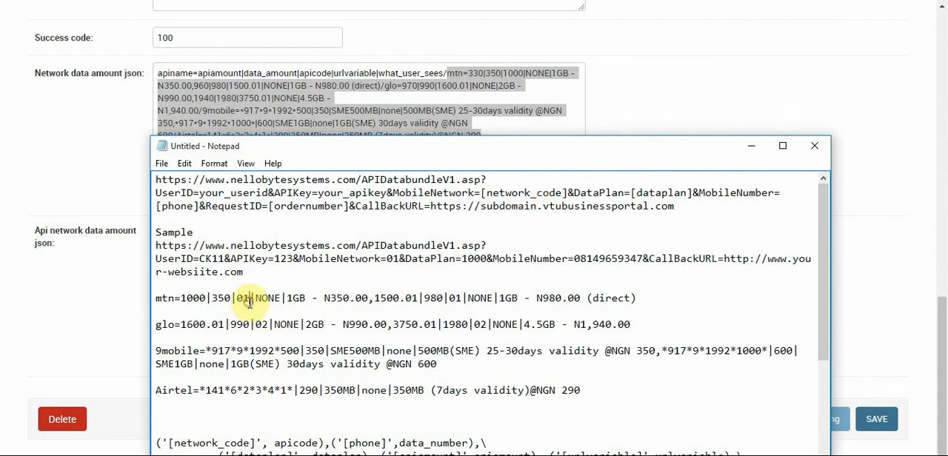
left_click_drag(242, 301, 239, 301)
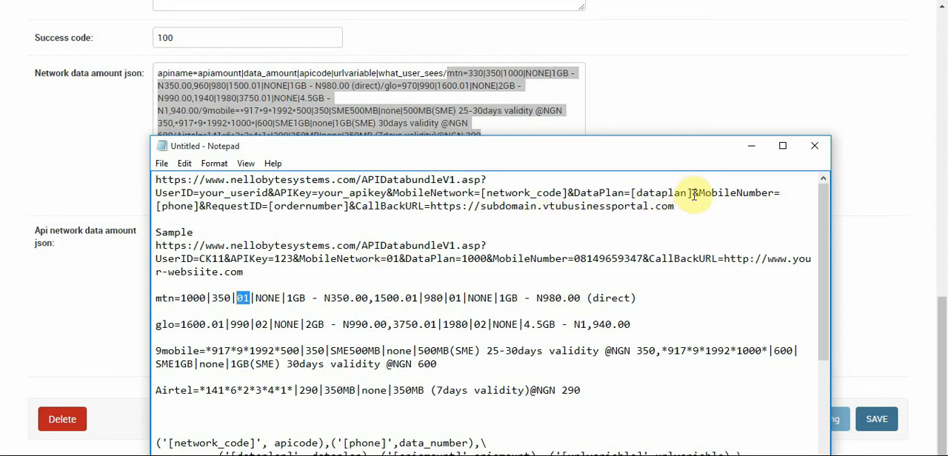
double_click(194, 299)
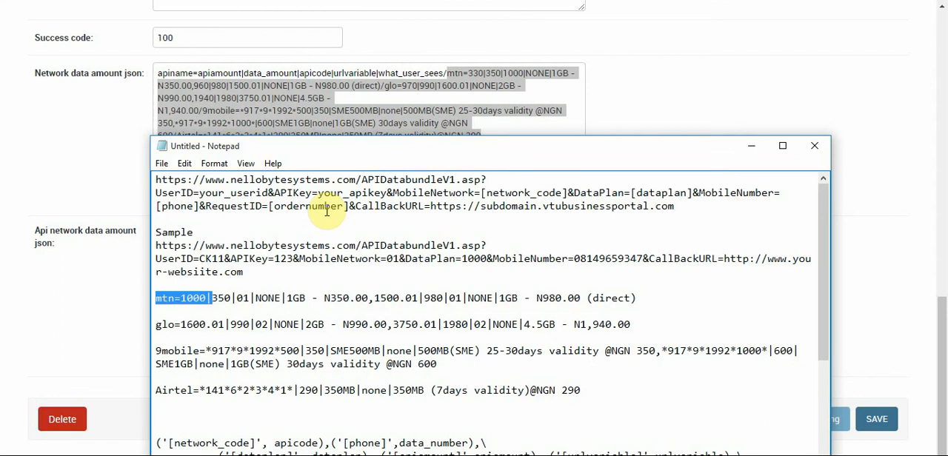
In the notes, join the MTN, Glo and 9mobile entries into one continuous string, separating the networks with "/"
left_click(156, 324)
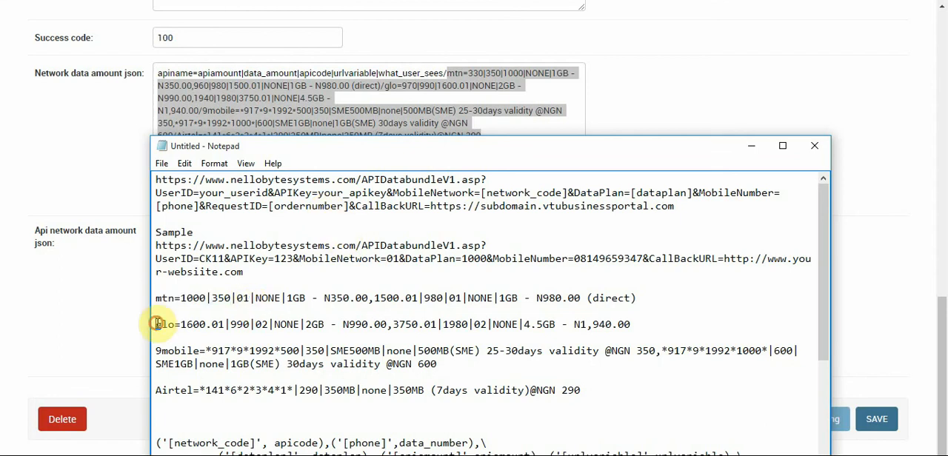
key("BackSpace")
key("BackSpace")
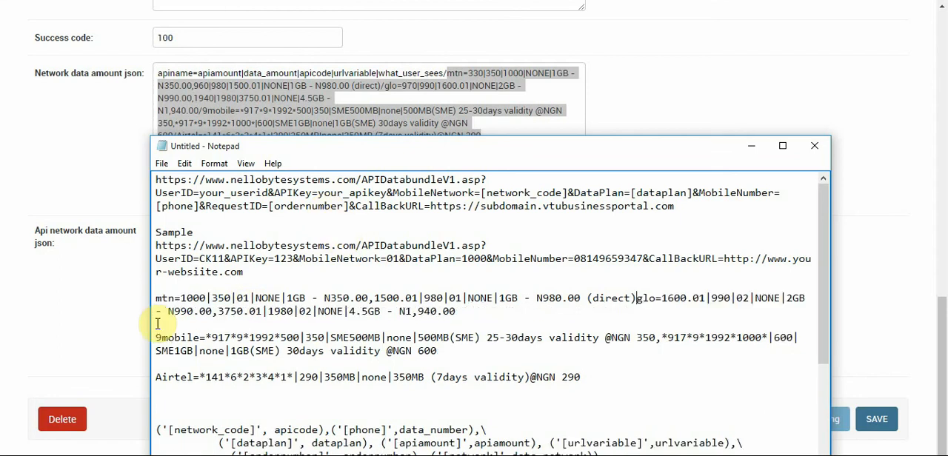
type("/")
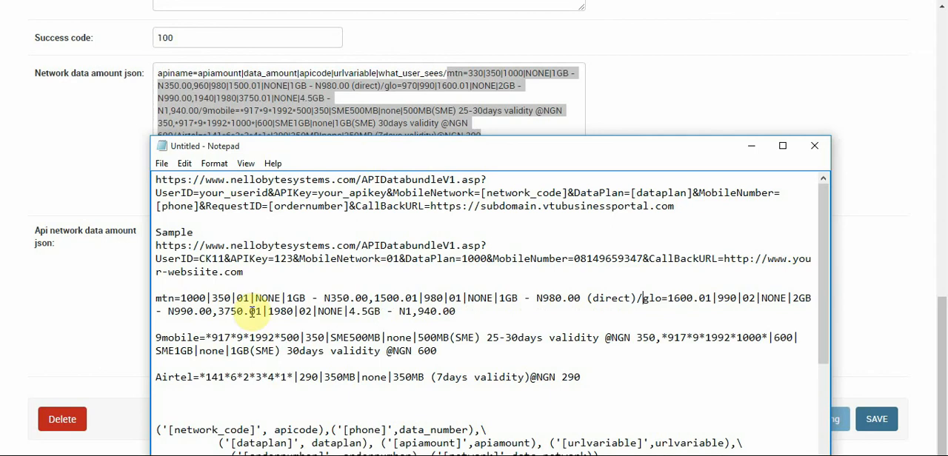
left_click(460, 312)
type("/")
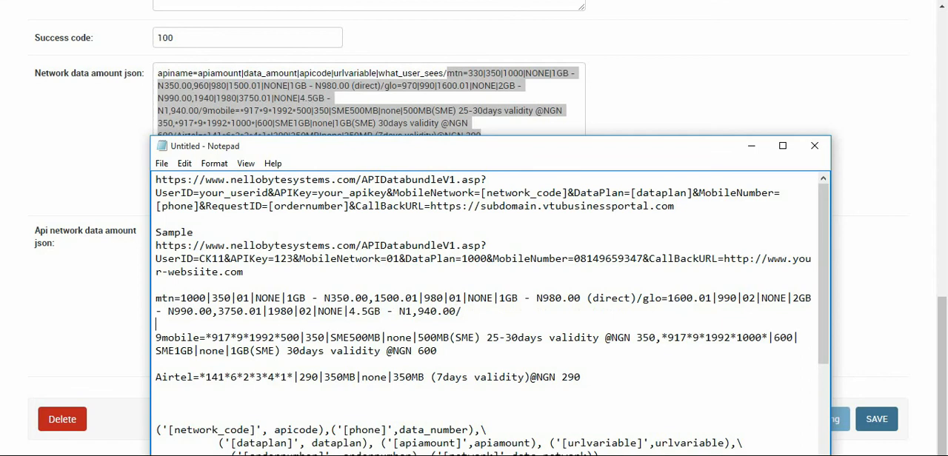
key("BackSpace")
key("BackSpace")
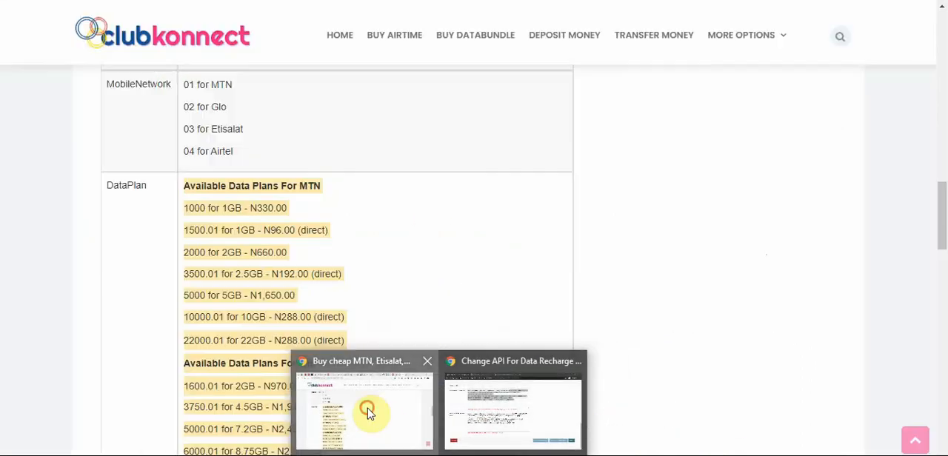
On the clubkonnect page, copy the available data plans for Etisalat and Airtel
left_click(374, 413)
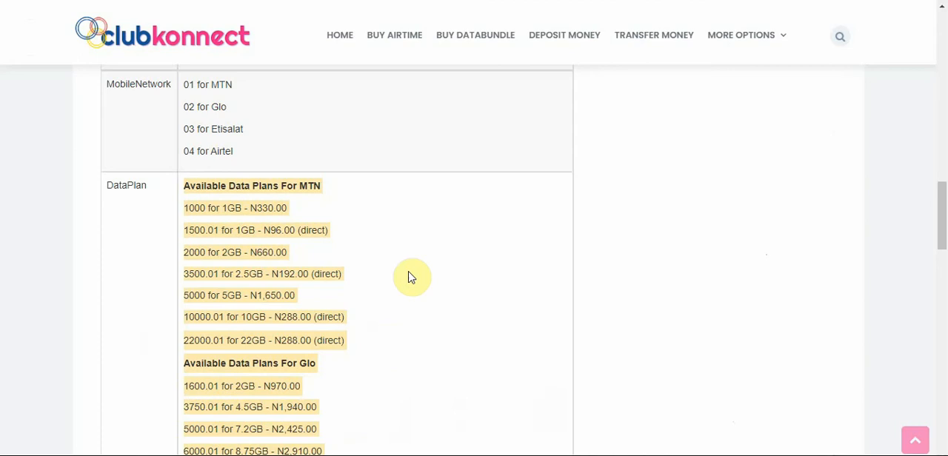
left_click(476, 312)
scroll(476, 314, "down", 3)
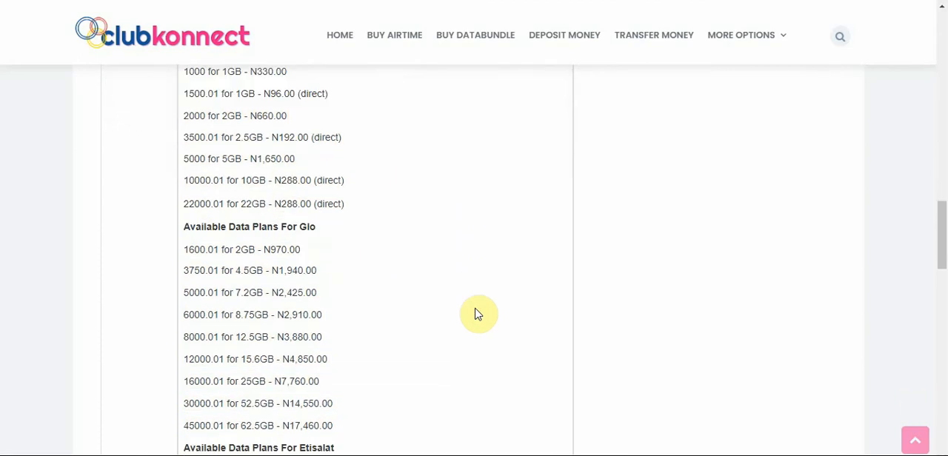
scroll(476, 314, "down", 3)
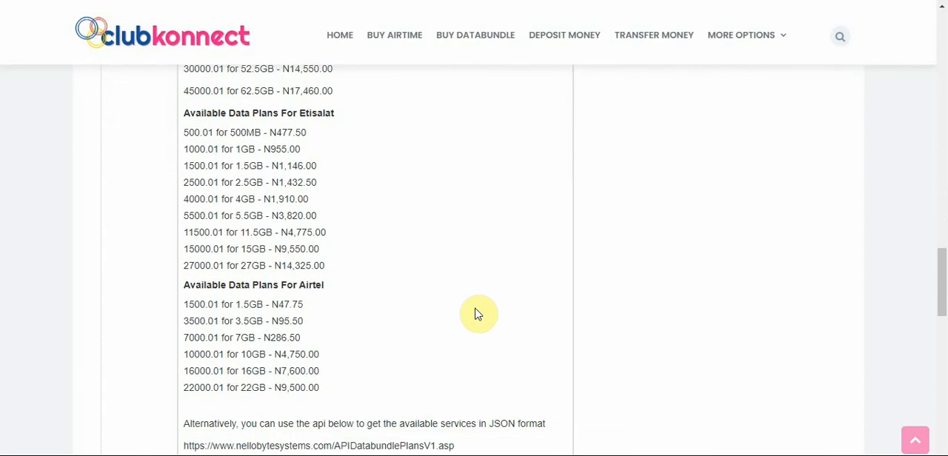
left_click_drag(182, 111, 323, 389)
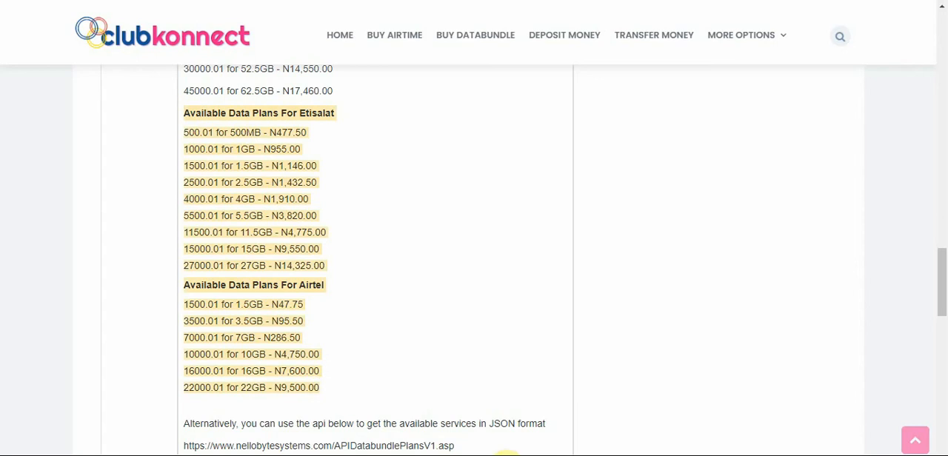
In the notes, replace the MTN and Glo plan list with the copied Etisalat and Airtel plans
mouse_move(477, 453)
left_click(561, 429)
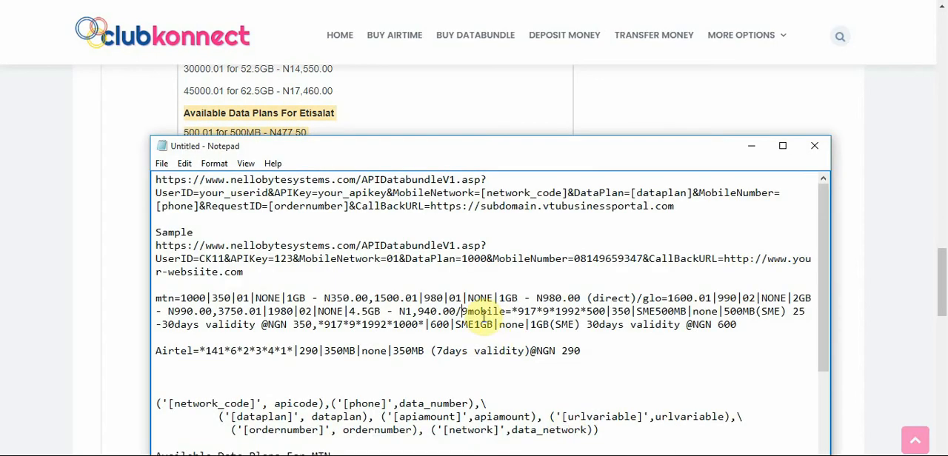
left_click_drag(822, 212, 825, 423)
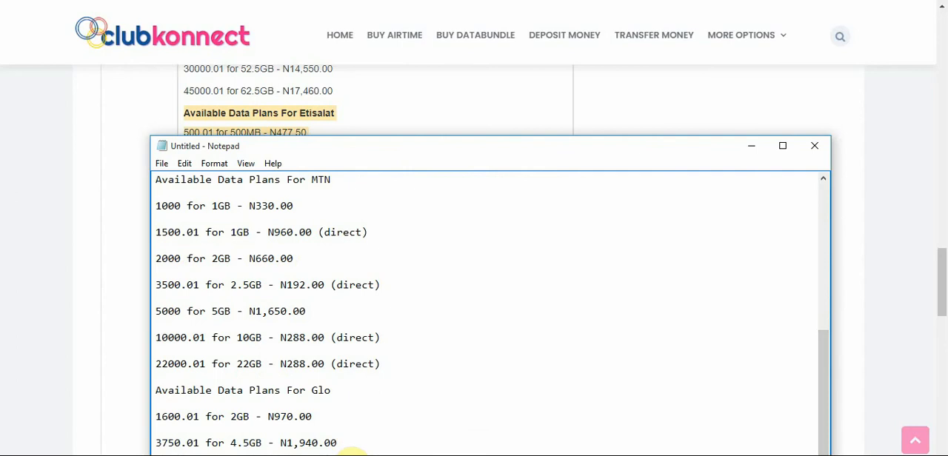
left_click_drag(339, 444, 157, 183)
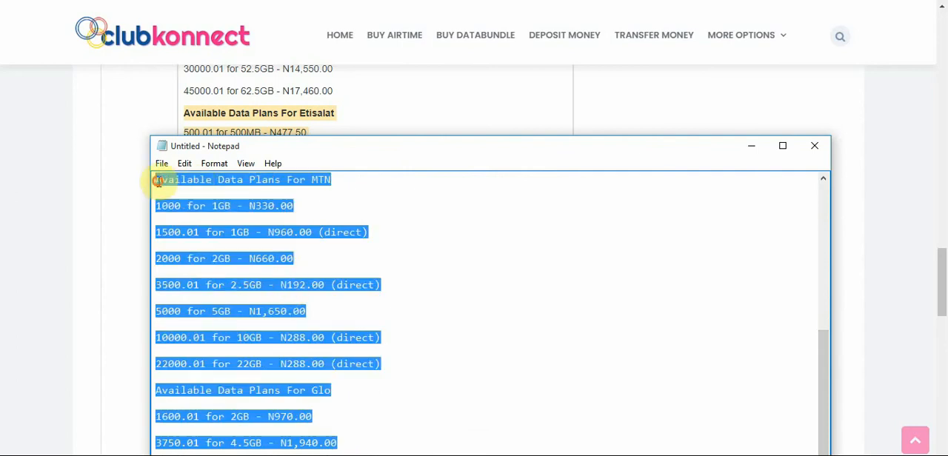
key("BackSpace")
left_click_drag(822, 354, 825, 303)
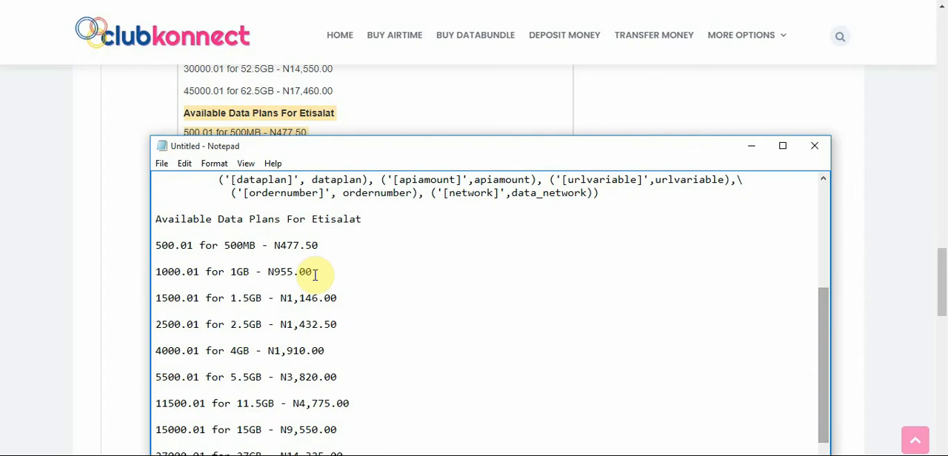
Move the notes window aside and bring up the data recharge API form behind it
left_click_drag(413, 148, 521, 129)
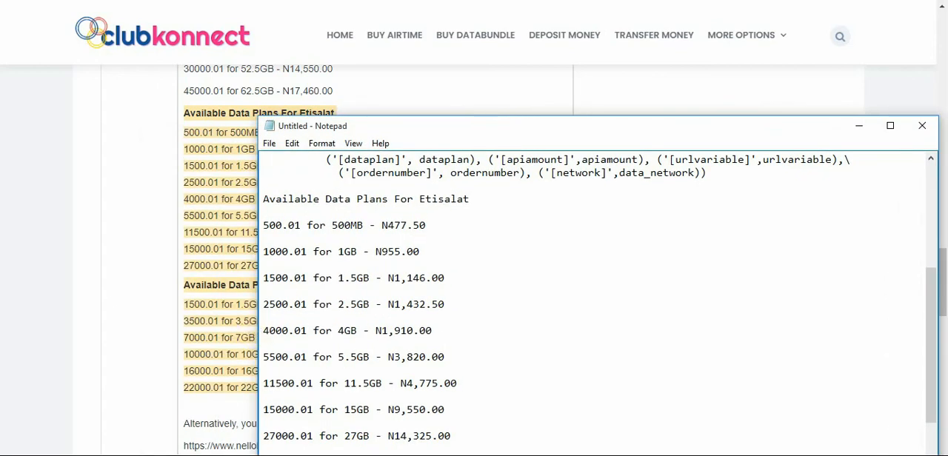
mouse_move(453, 449)
left_click(527, 411)
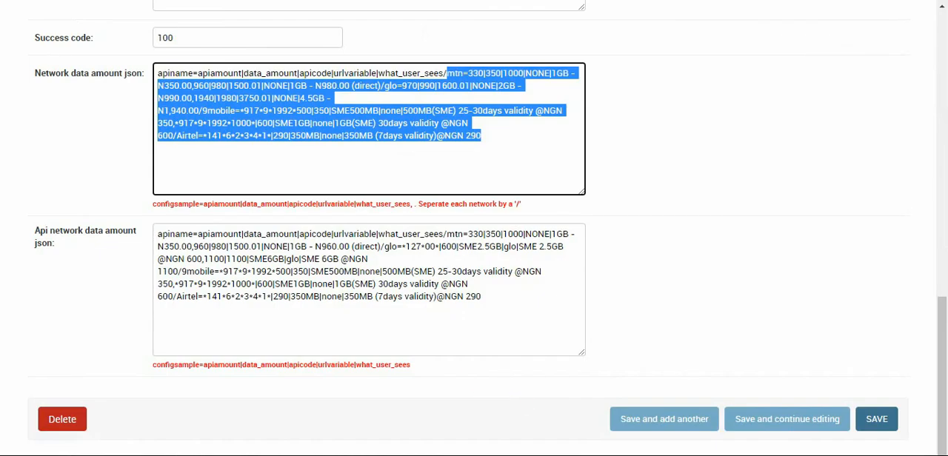
mouse_move(551, 370)
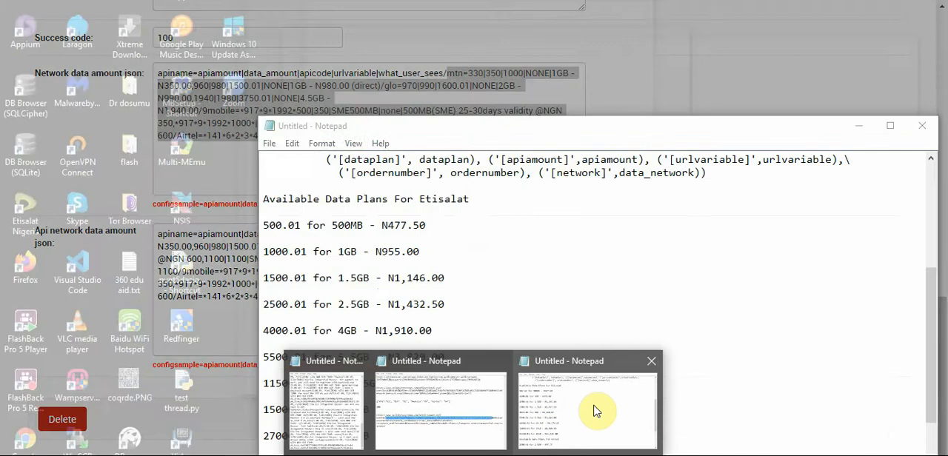
left_click(599, 406)
left_click_drag(925, 300, 927, 251)
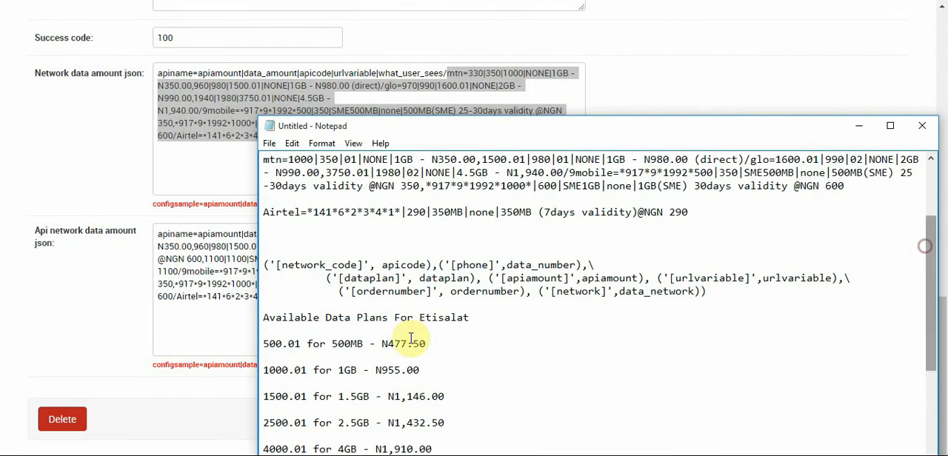
In the notes, set the first 9mobile plan's leading value to 500.01 and its data amount to 487
left_click_drag(308, 344, 263, 343)
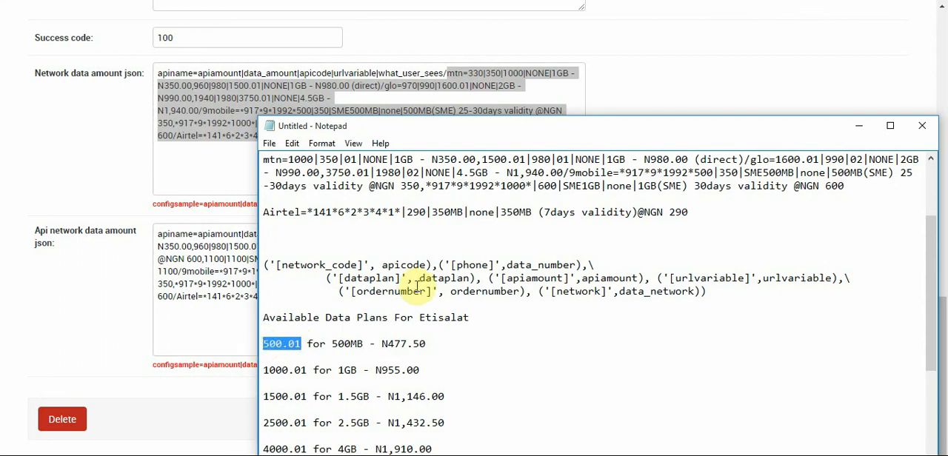
left_click_drag(621, 173, 712, 172)
type("500.01")
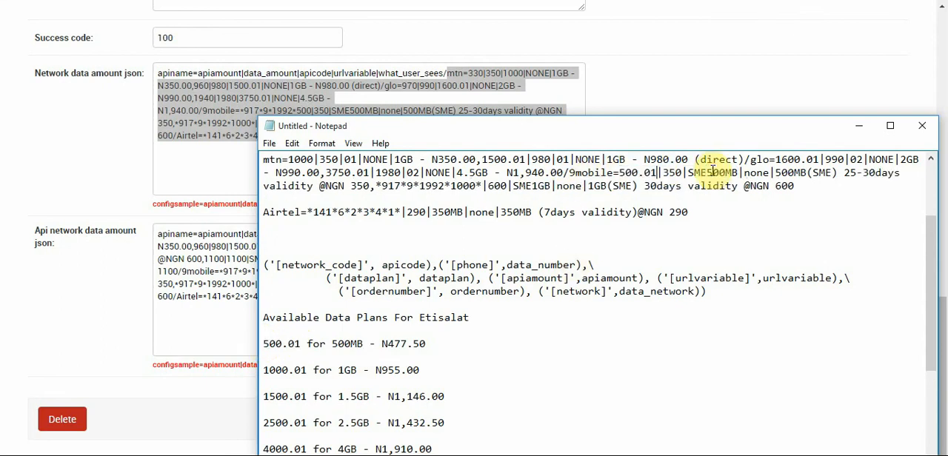
double_click(673, 173)
type("4")
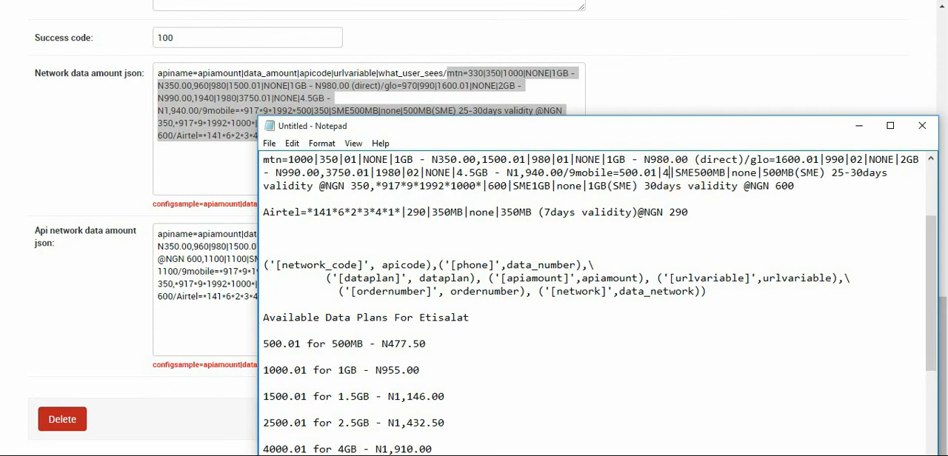
type("7")
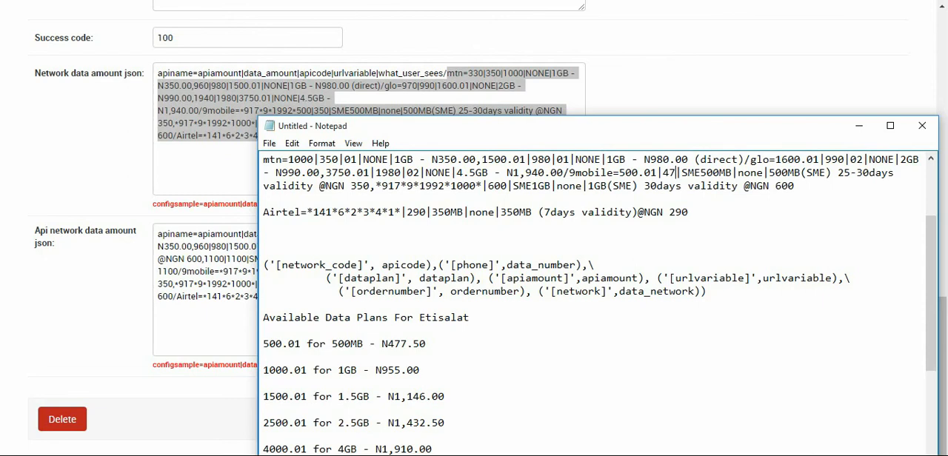
key("BackSpace")
type("87")
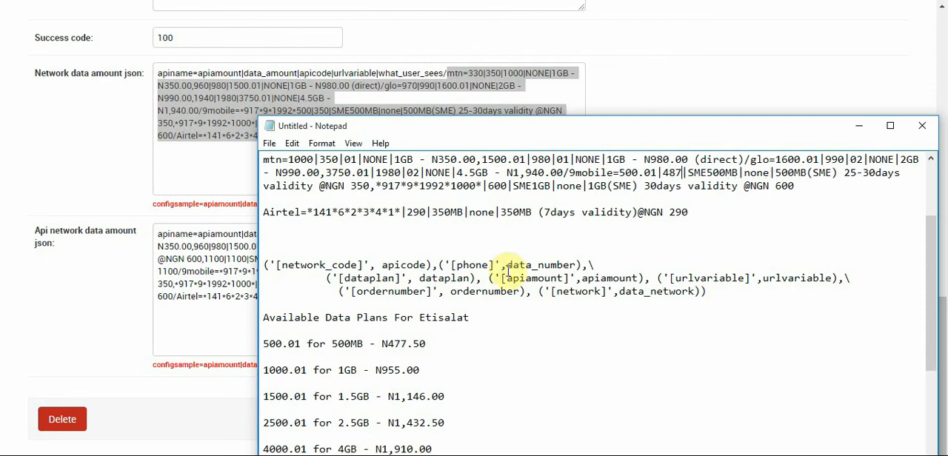
In the notes, set the first 9mobile plan's apicode to the network code 03
left_click_drag(331, 343, 419, 340)
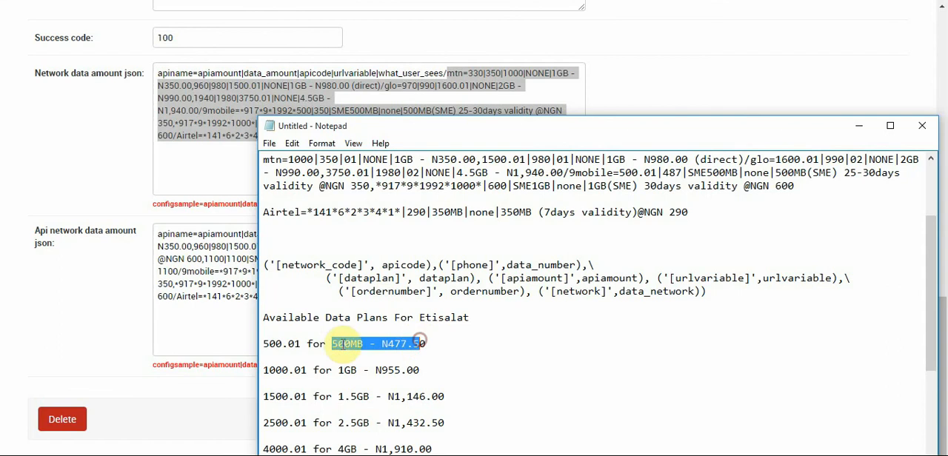
double_click(709, 173)
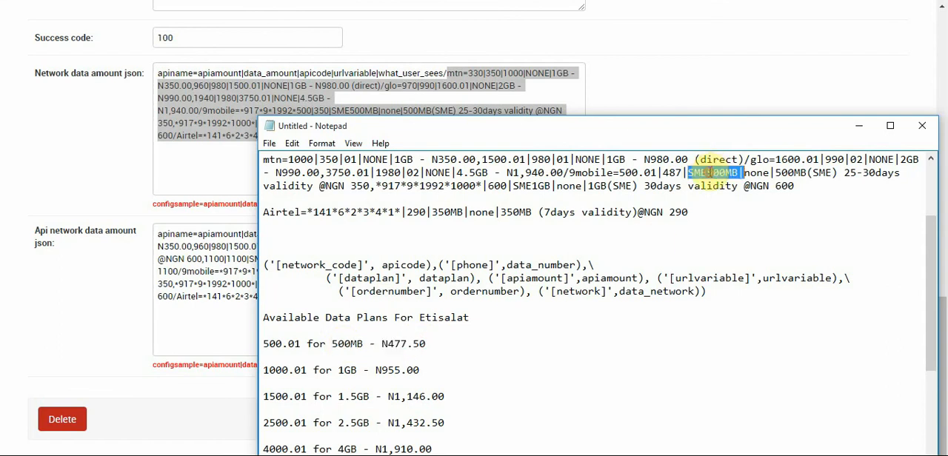
left_click_drag(738, 175, 691, 173)
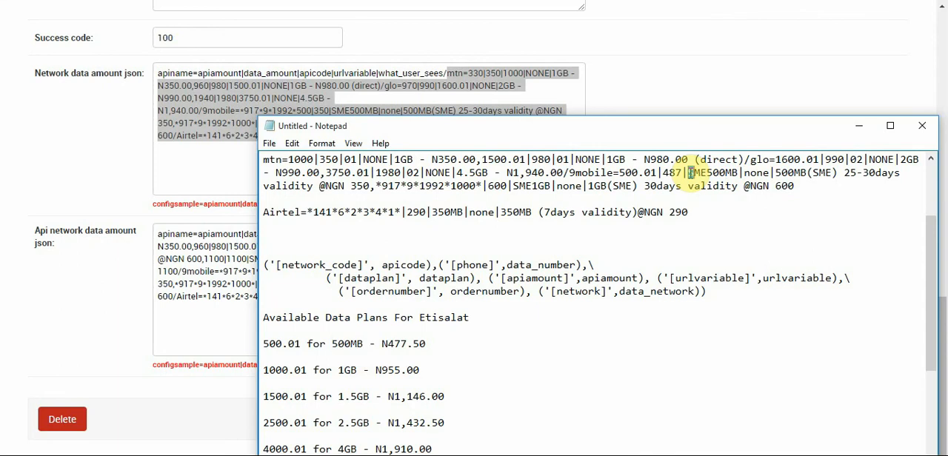
key("shift+Right")
key("shift+Right")
key("shift+Right")
key("shift+Right")
key("shift+Right")
key("shift+Right")
key("shift+Right")
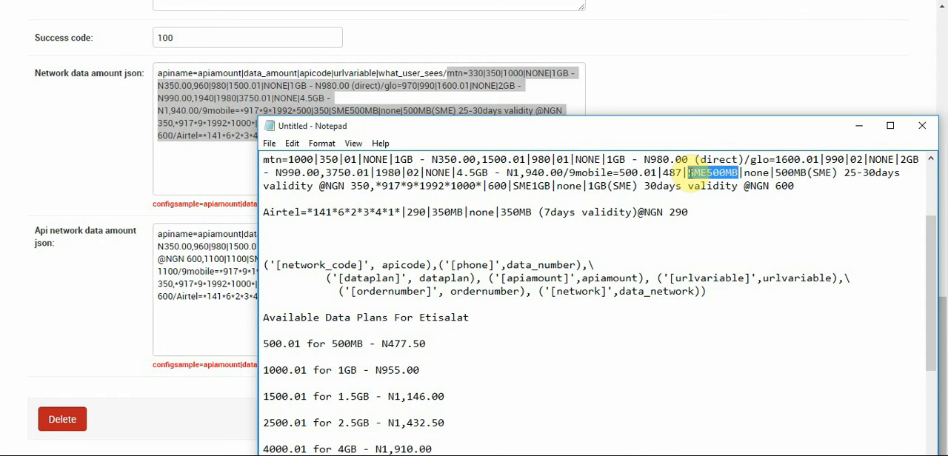
type("03")
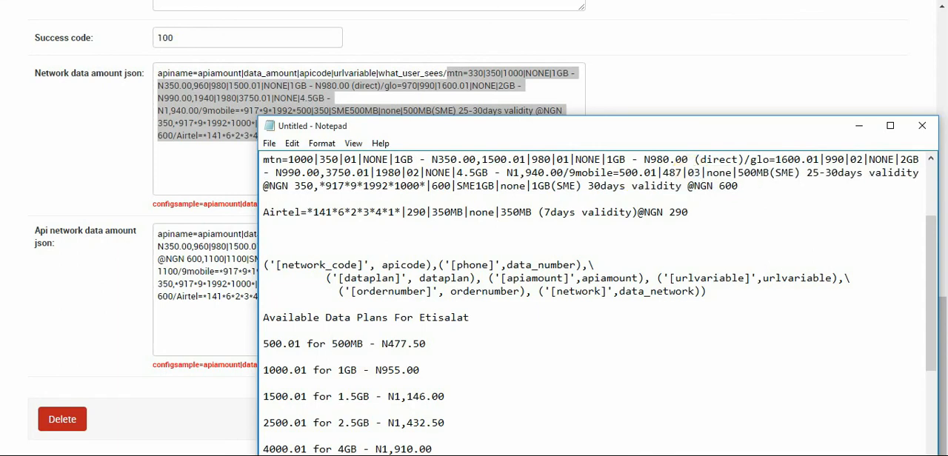
double_click(714, 172)
left_click(714, 172)
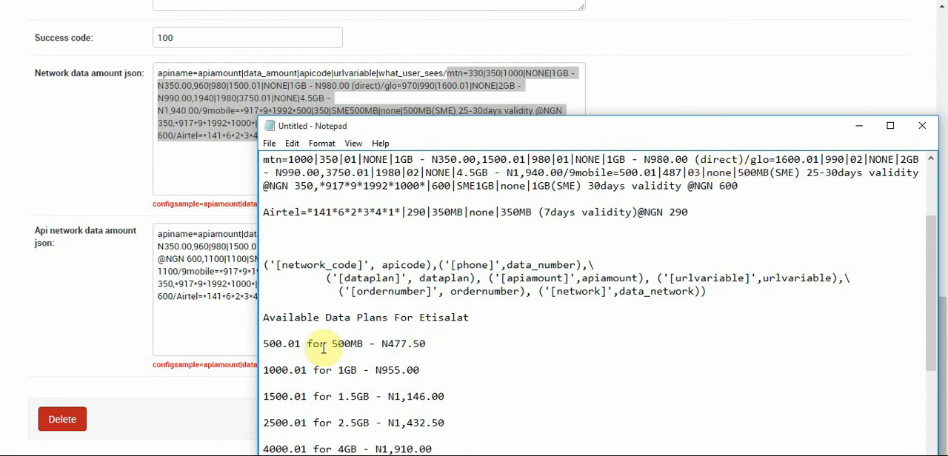
In the notes, replace the first 9mobile plan's user-facing description with "500MB - N487.00"
left_click_drag(332, 345, 426, 343)
key("ctrl+c")
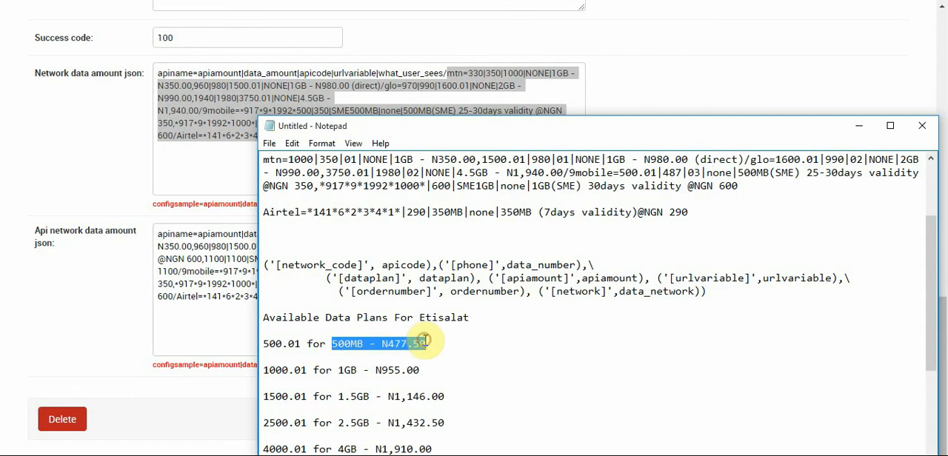
left_click_drag(737, 173, 314, 265)
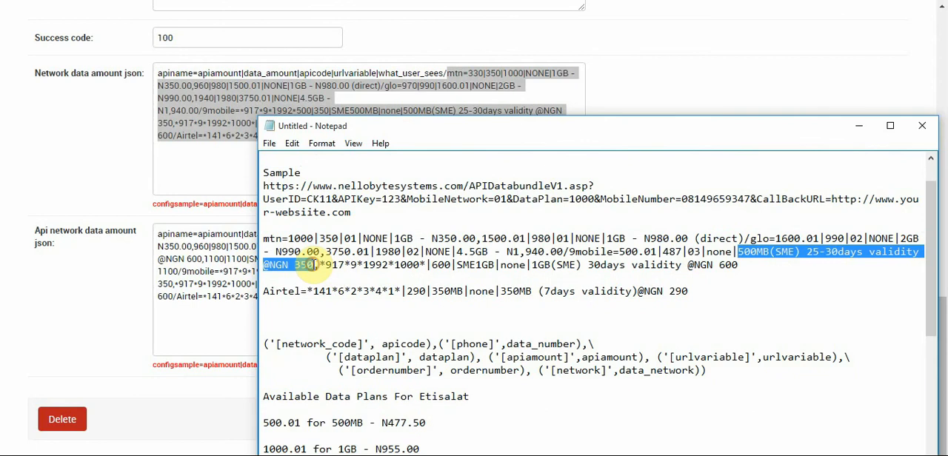
key("Delete")
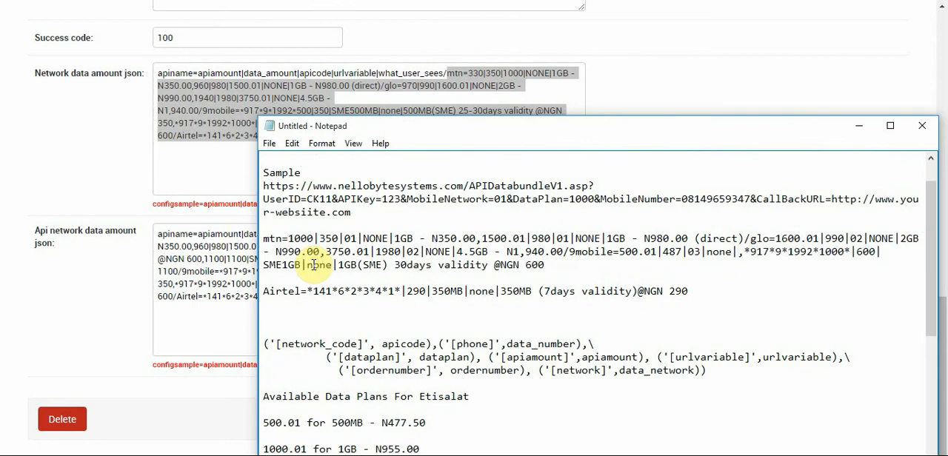
key("ctrl+v")
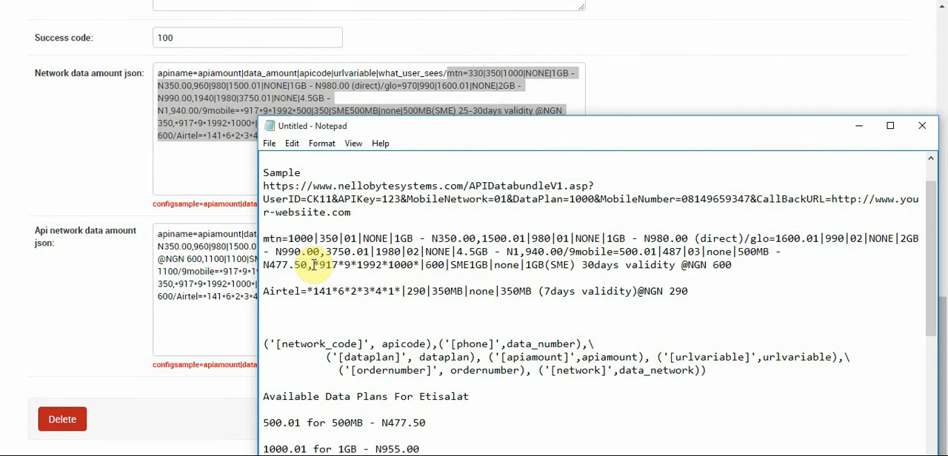
key("BackSpace")
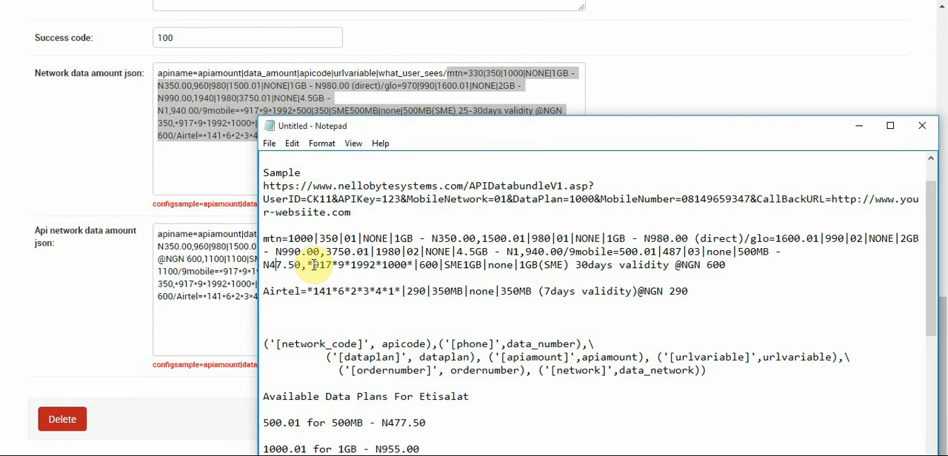
type("8")
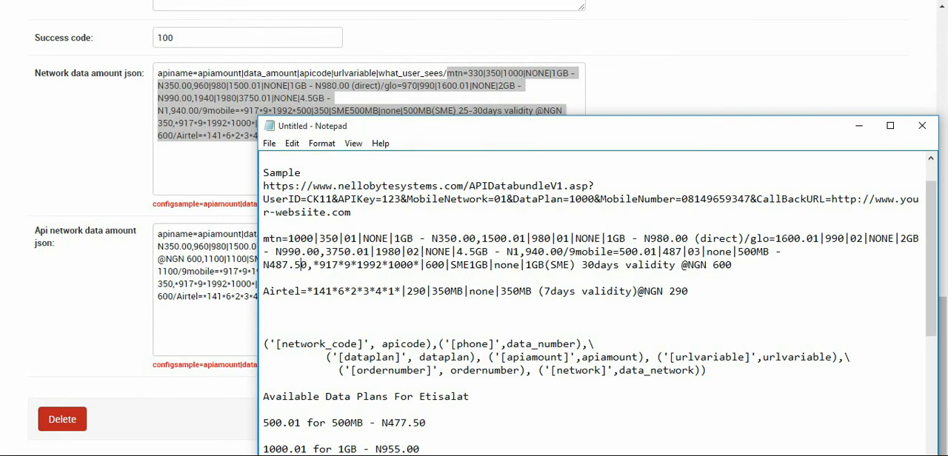
key("BackSpace")
type("0")
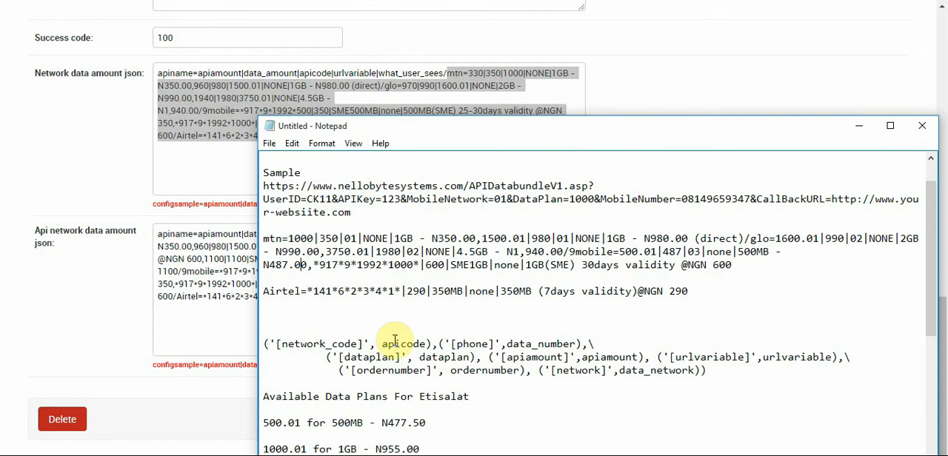
In the notes, replace the second 9mobile plan's leading dial code with the plan code 1000.01
left_click_drag(308, 449, 263, 448)
key("ctrl+c")
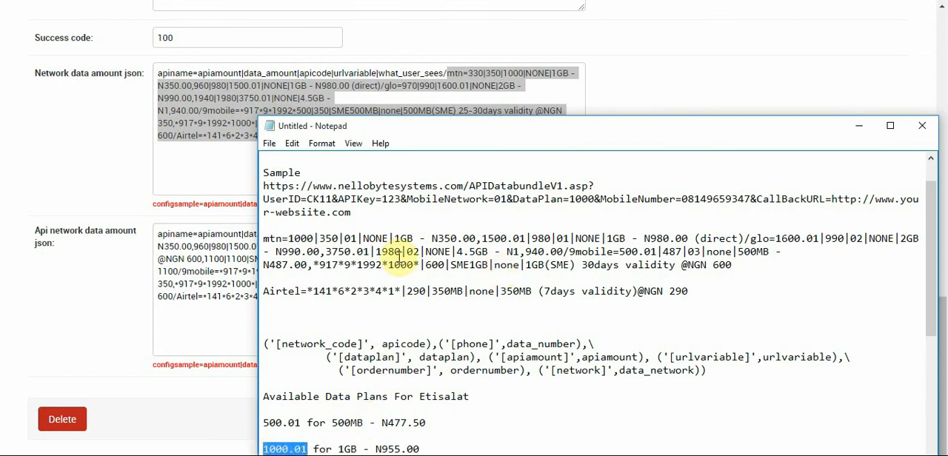
left_click_drag(317, 265, 423, 265)
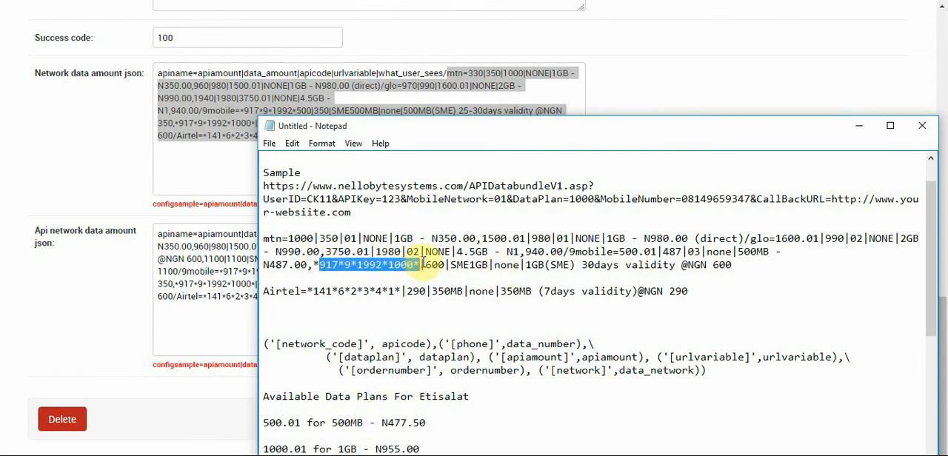
key("BackSpace")
key("BackSpace")
key("ctrl+v")
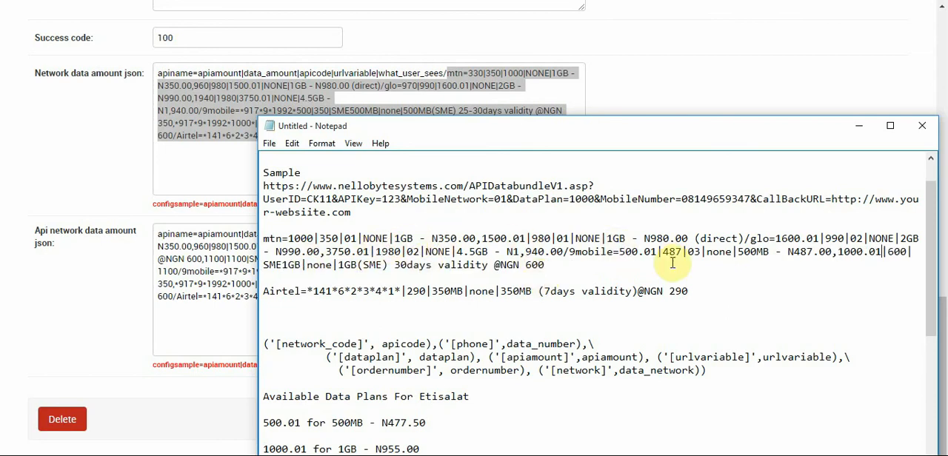
In the notes, set the second 9mobile plan's data amount to 975 and its apicode to 03
mouse_move(887, 252)
left_mouse_down()
mouse_move(913, 252)
mouse_move(890, 258)
left_mouse_up()
left_click(899, 252)
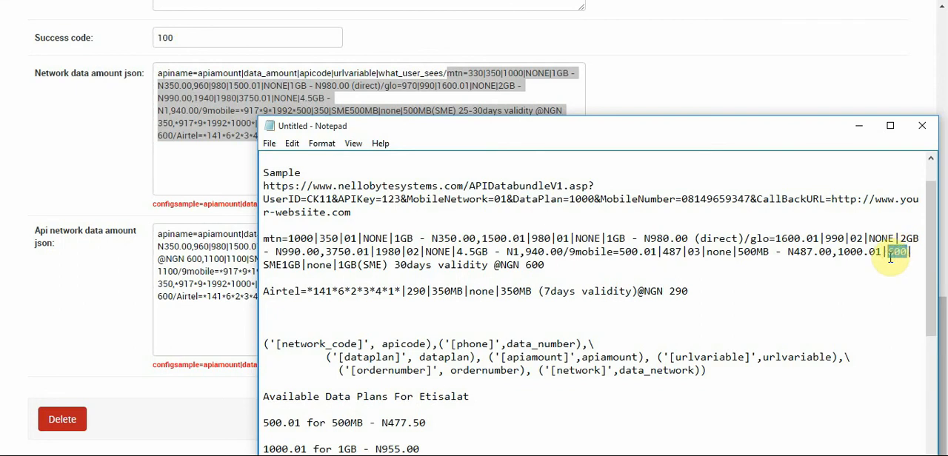
type("97")
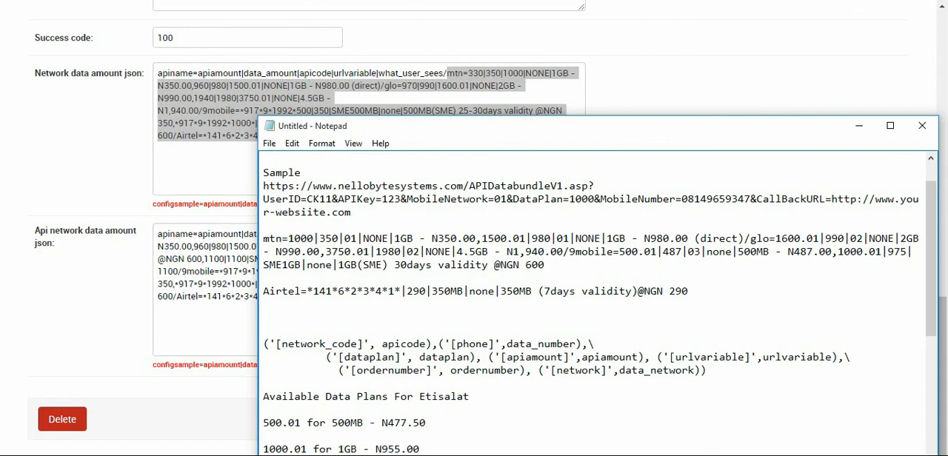
left_click_drag(302, 265, 265, 267)
type("03")
In the notes, replace the second 9mobile plan's user-facing description with "1GB - N975.00"
left_click_drag(337, 449, 421, 444)
key("ctrl+c")
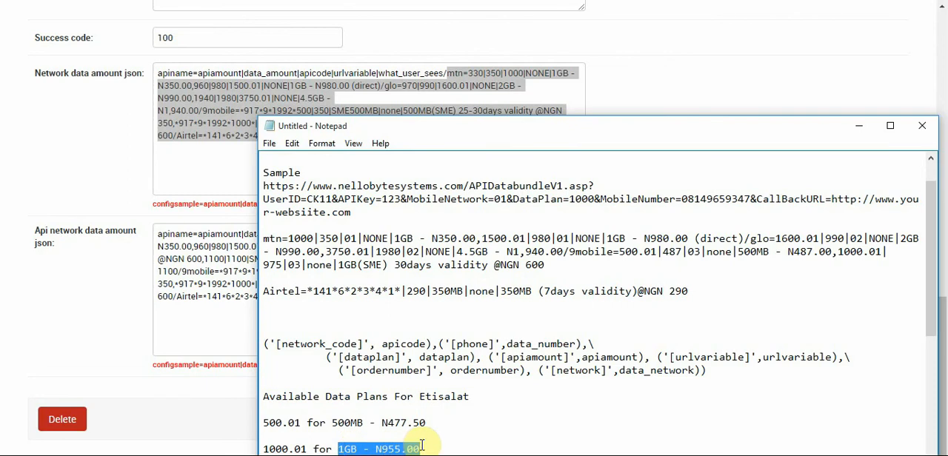
left_click_drag(337, 264, 552, 261)
key("ctrl+v")
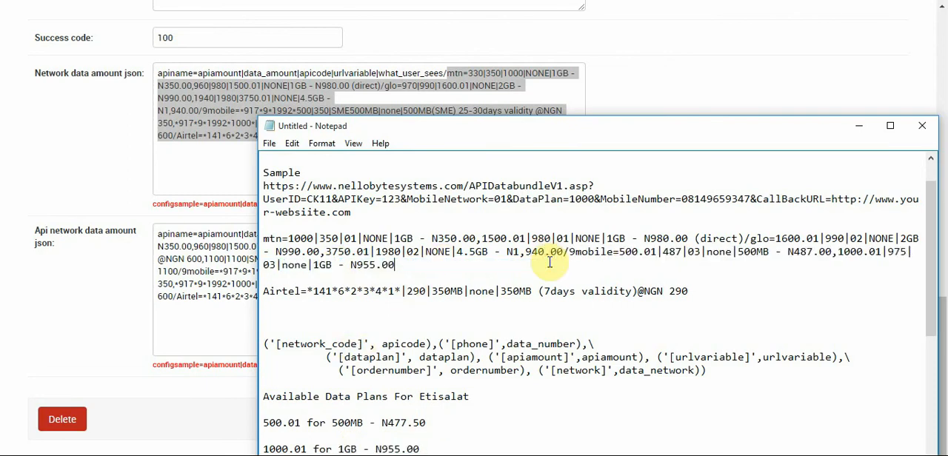
type("7")
Join the Airtel entry directly onto the end of the 9mobile plans, separated by a "/"
key("BackSpace")
key("BackSpace")
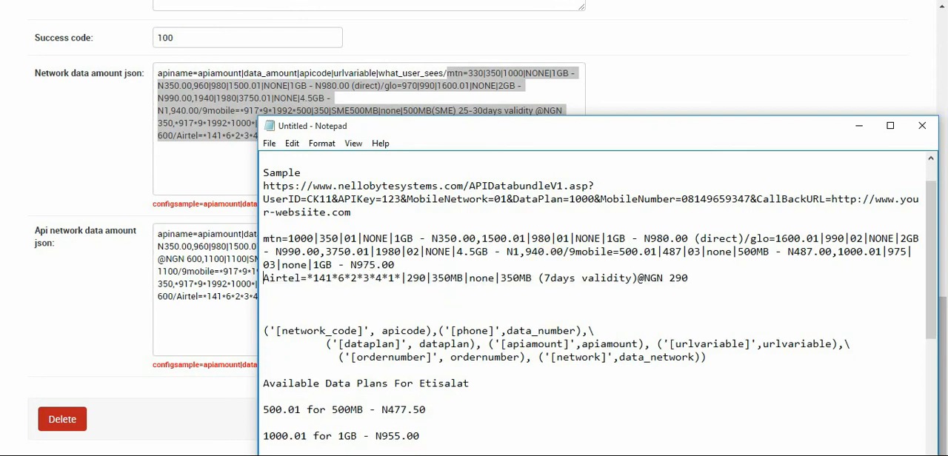
type("/")
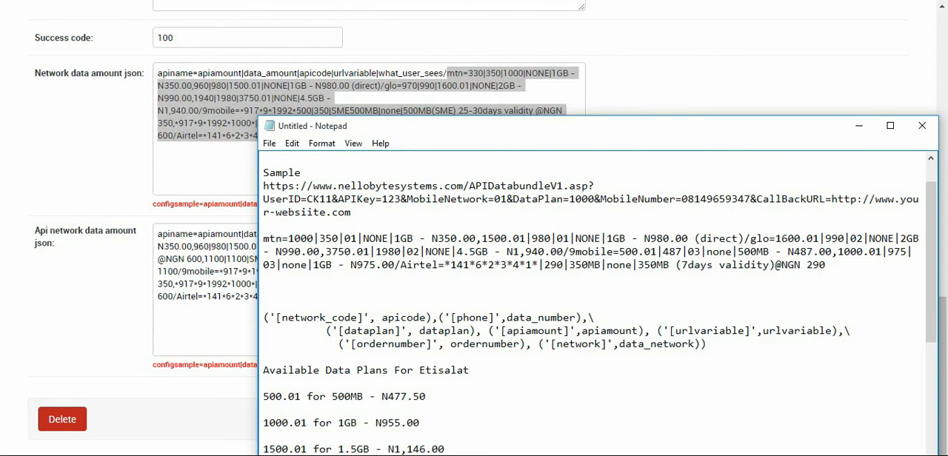
Delete the Etisalat data plan list from the notes, keeping the Airtel plan list
left_click_drag(929, 264, 934, 375)
left_click(496, 379)
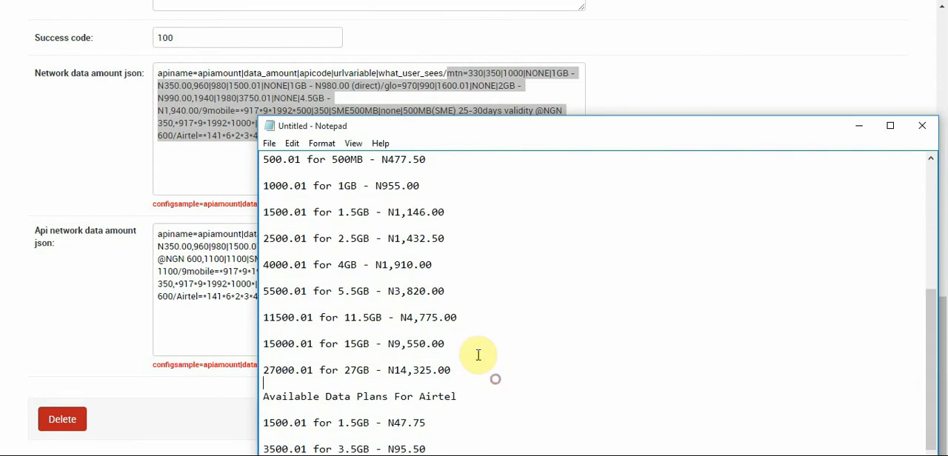
left_click_drag(495, 379, 260, 205)
key("BackSpace")
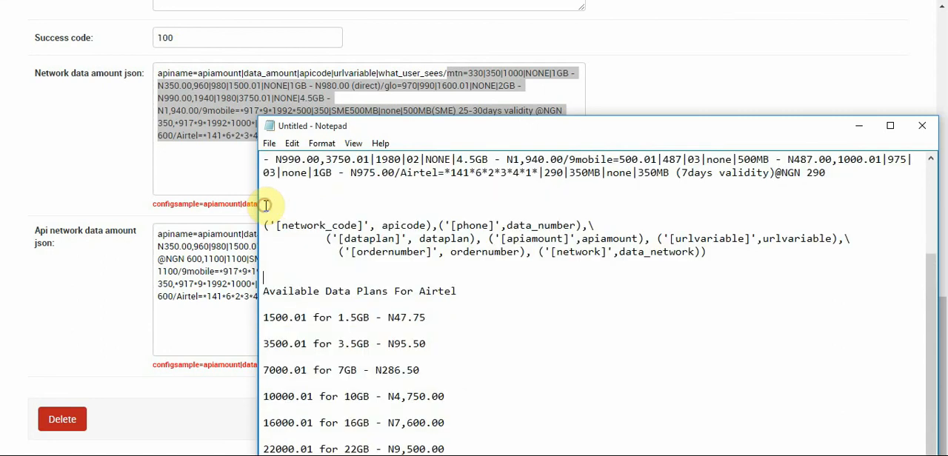
key("BackSpace")
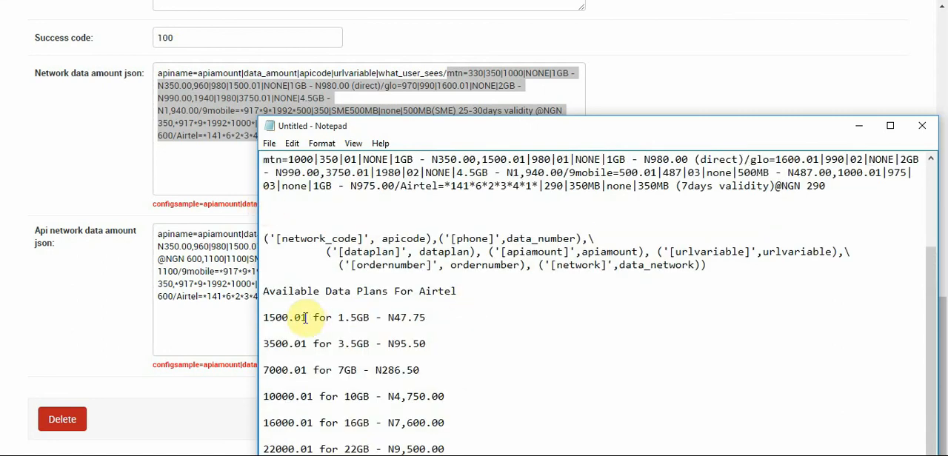
In the notes, replace the Airtel plan's leading dial code with the plan code 1500.01
left_click_drag(304, 318, 265, 317)
key("ctrl+c")
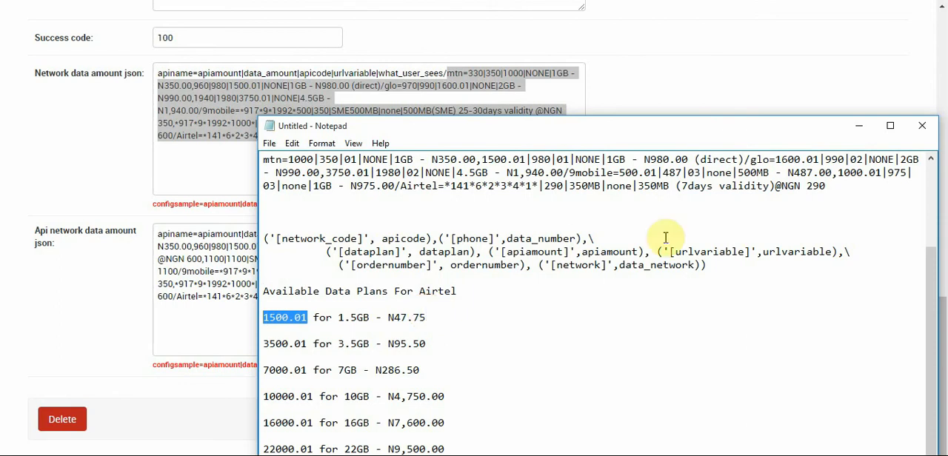
left_click_drag(538, 186, 447, 186)
key("ctrl+v")
In the notes, set the Airtel plan's data amount to 480 and its apicode to 04
double_click(507, 187)
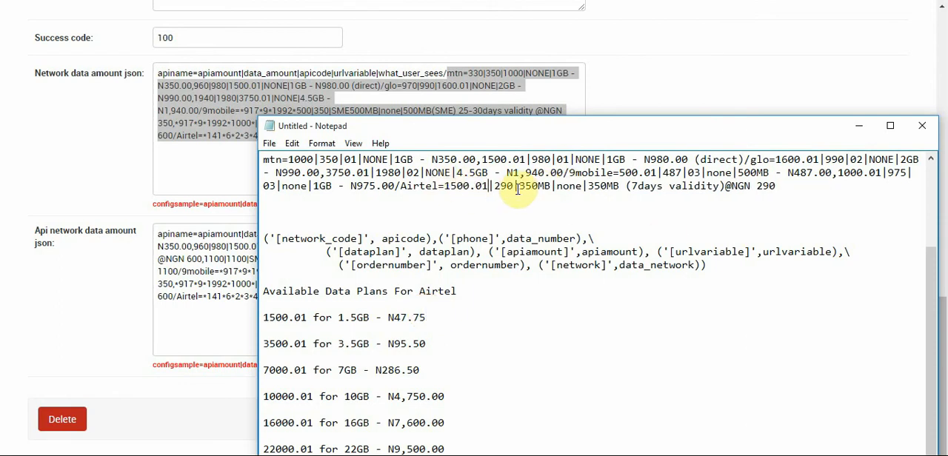
double_click(506, 187)
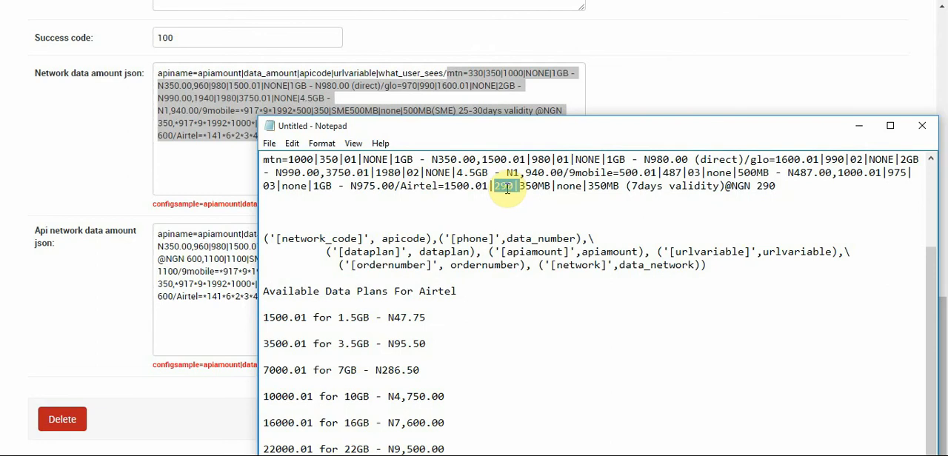
left_click(507, 187)
left_click_drag(513, 187, 492, 186)
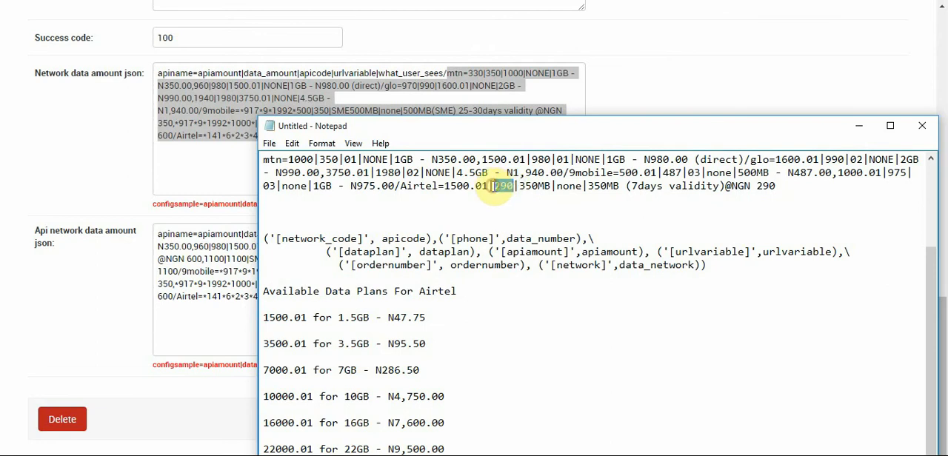
type("480")
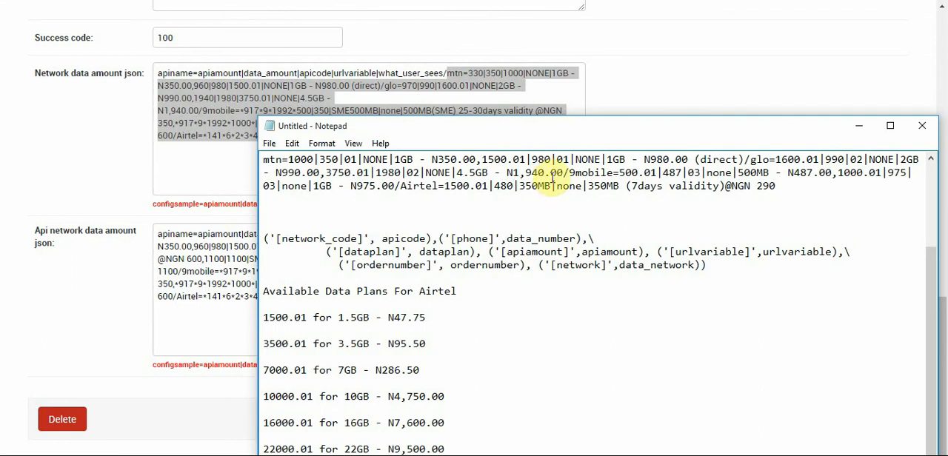
left_click_drag(495, 186, 513, 187)
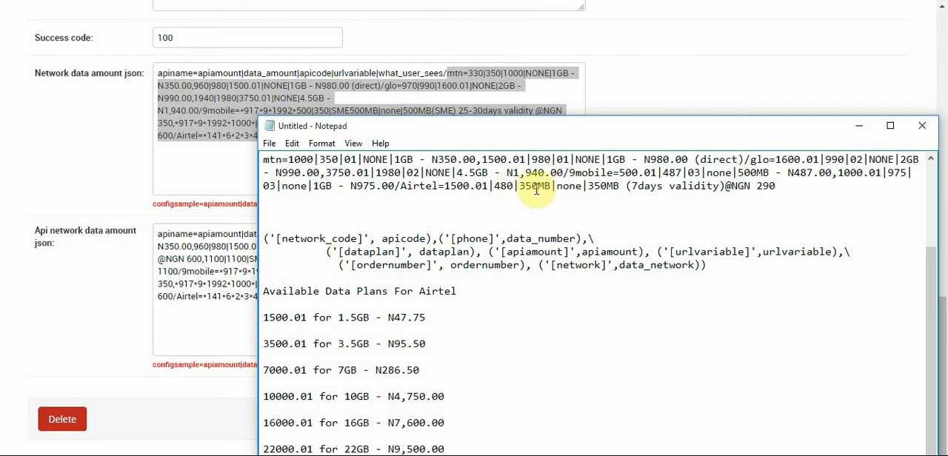
left_click_drag(552, 186, 521, 188)
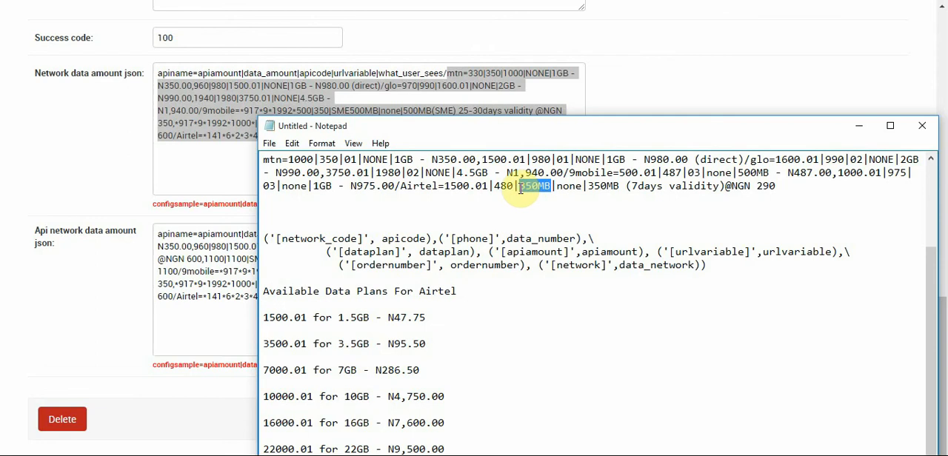
type("04")
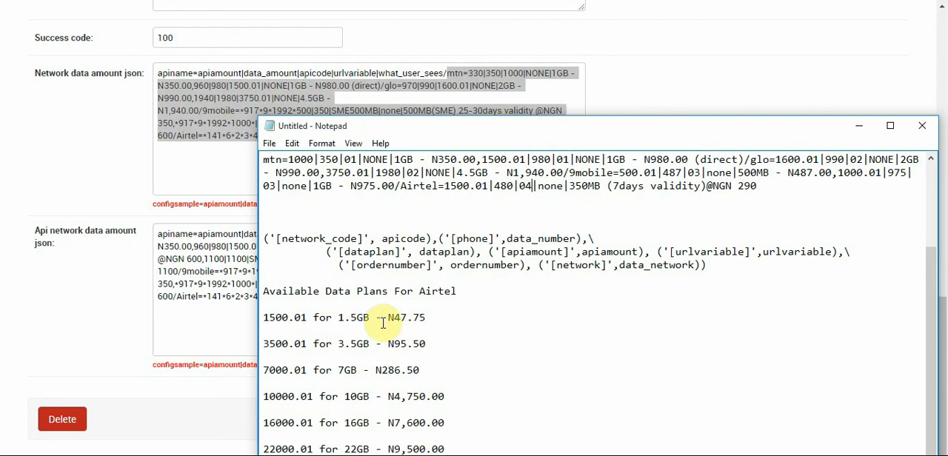
In the notes, replace the Airtel plan's user-facing description with "1.5GB - N480.75"
left_click_drag(337, 317, 430, 316)
key("ctrl+c")
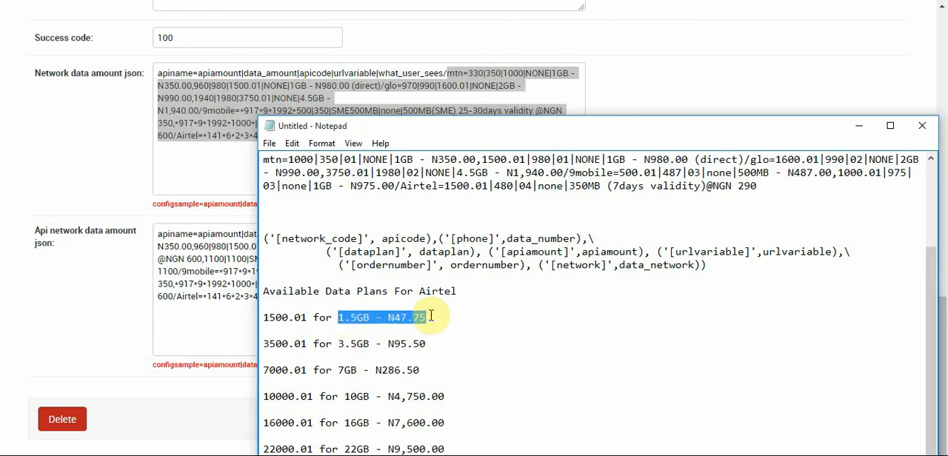
left_click_drag(572, 186, 761, 186)
key("ctrl+v")
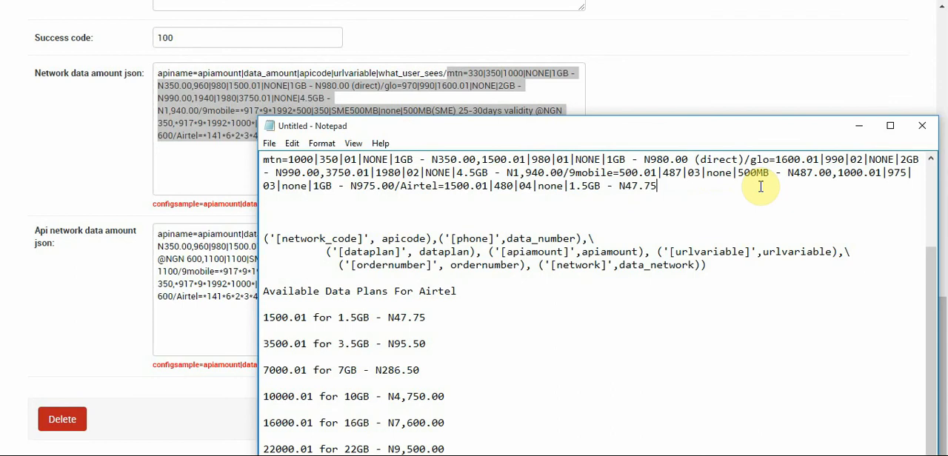
key("BackSpace")
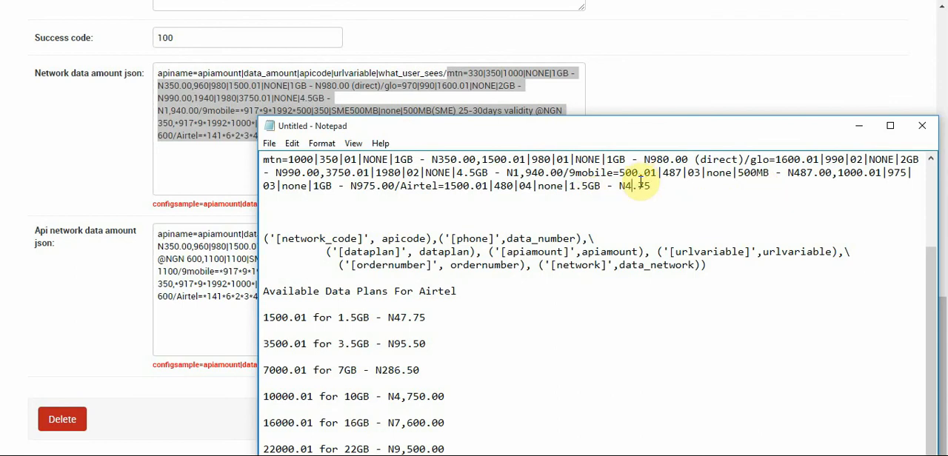
type("8")
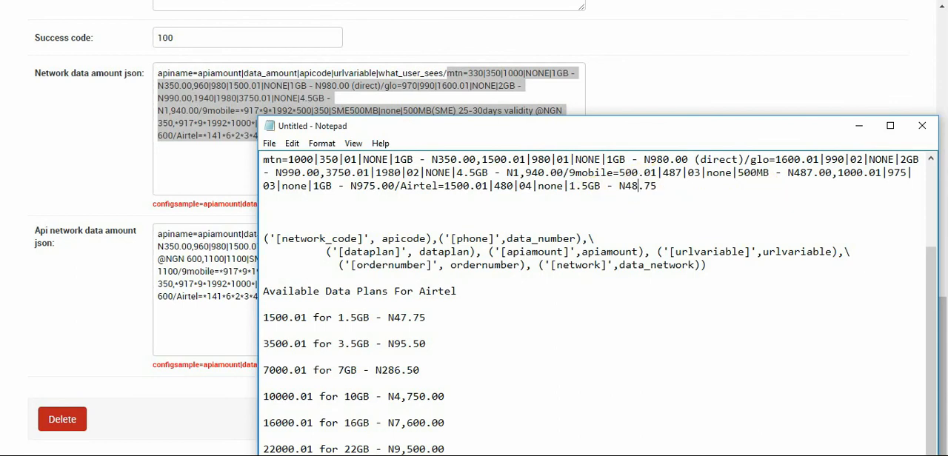
type("0")
Replace the network plans after the header in Network data amount json with the edited plans from the notes, and select the field's entire text
left_click_drag(686, 186, 263, 159)
key("ctrl+c")
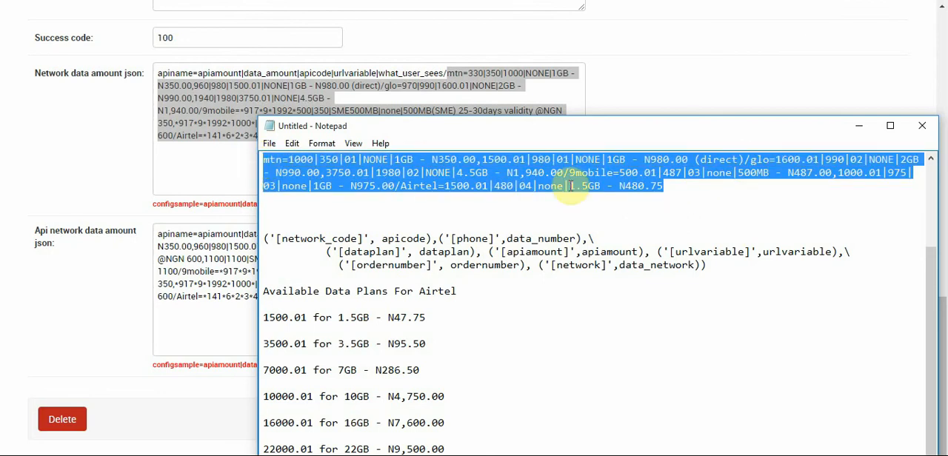
left_click(447, 75)
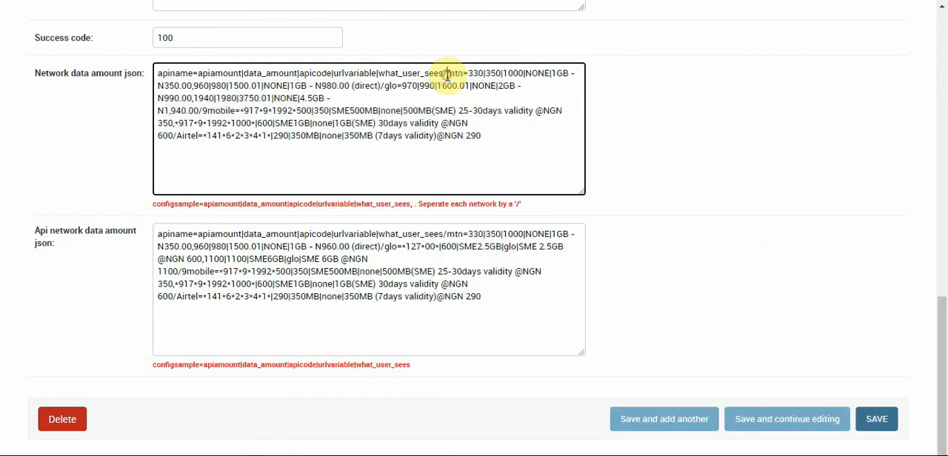
left_click_drag(447, 75, 482, 141)
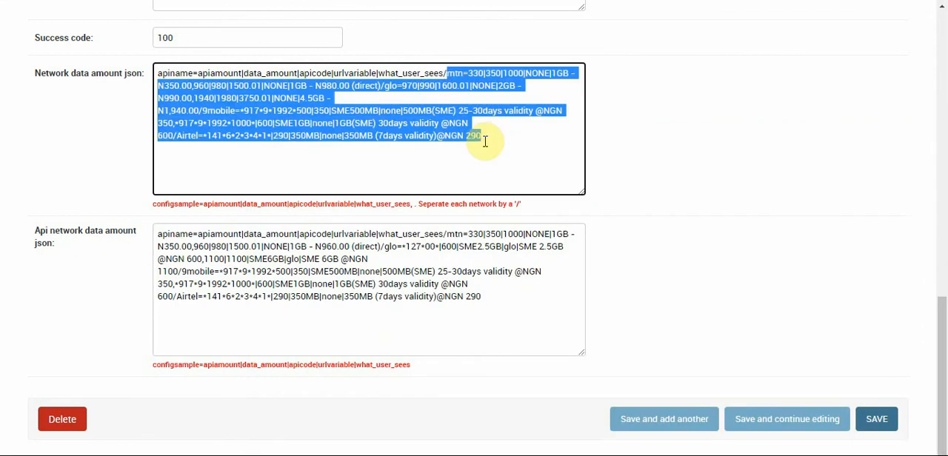
key("ctrl+v")
key("ctrl+a")
key("ctrl+c")
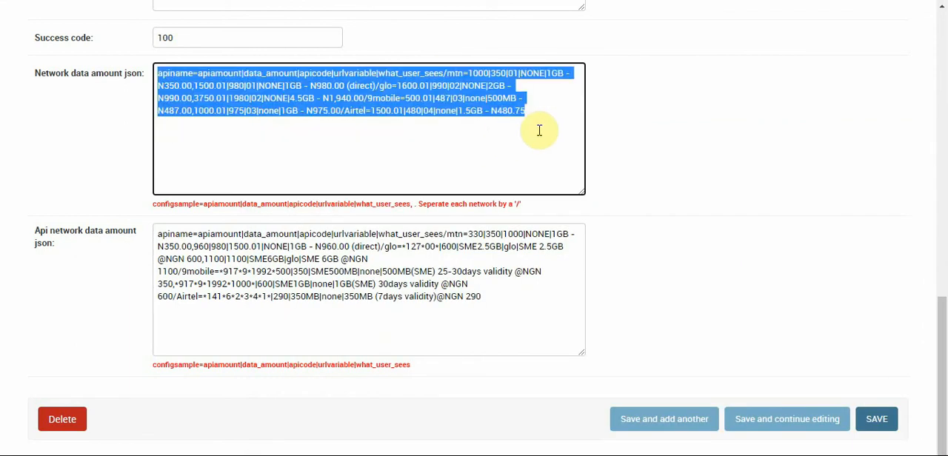
Replace the contents of Api network data amount json with the copied Network data amount text, and save while continuing to edit
left_click(389, 265)
key("ctrl+a")
key("ctrl+v")
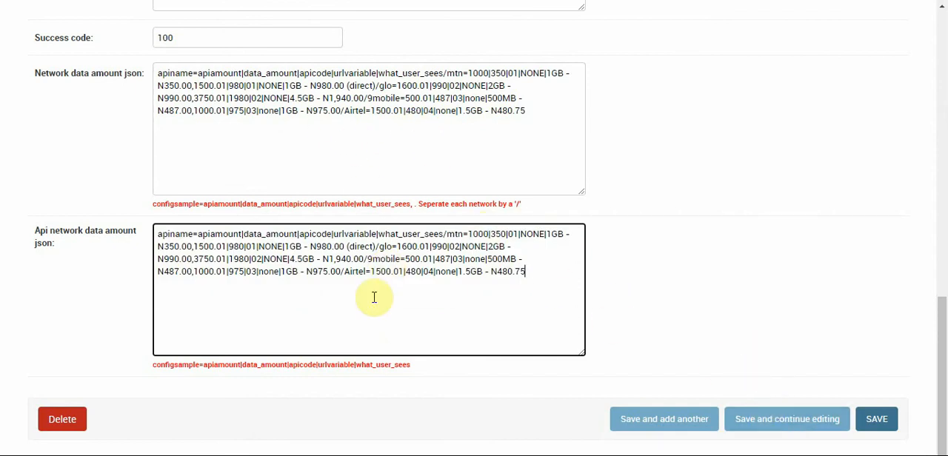
left_click(797, 422)
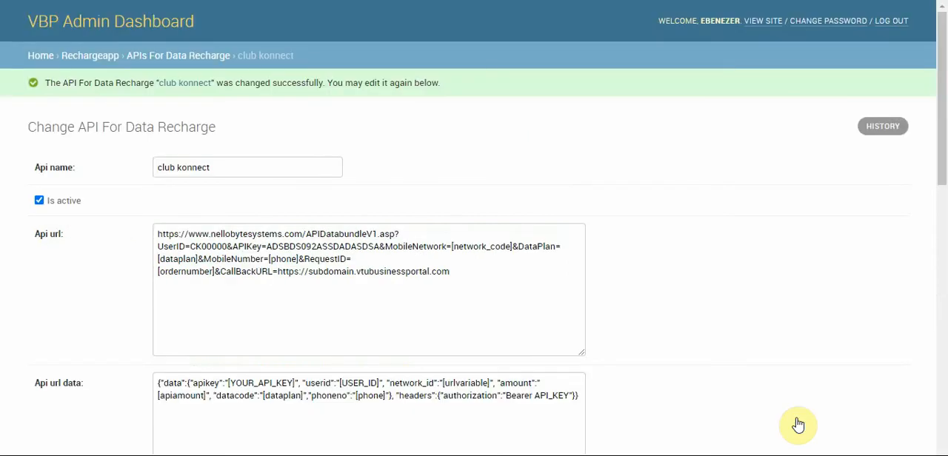
On the data bundle purchase page, check the data plans offered for MTN, 9mobile and GLO
left_click(284, 0)
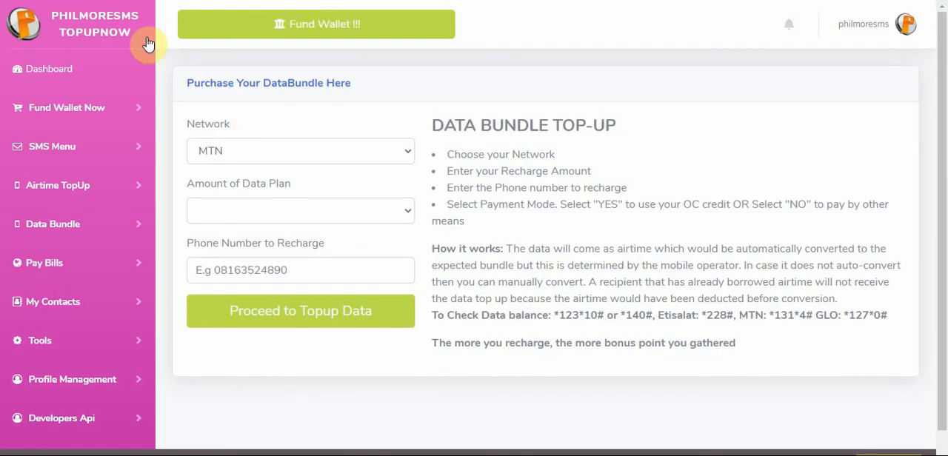
left_click(254, 152)
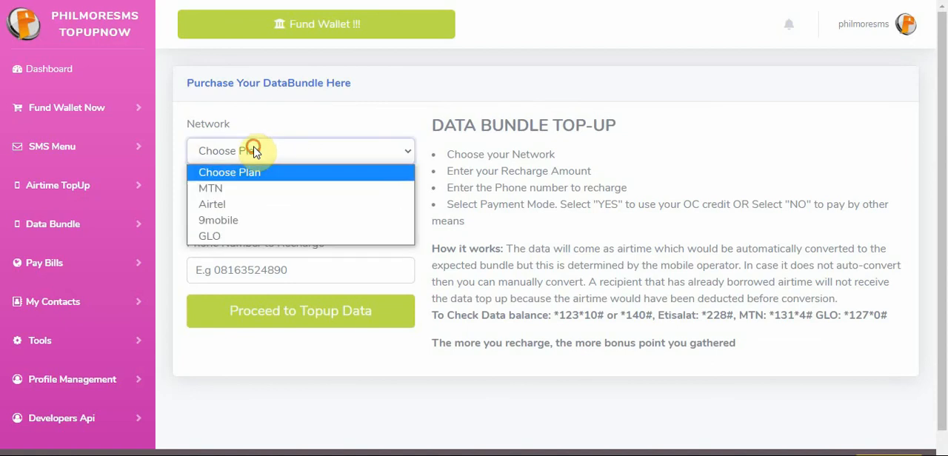
left_click(252, 189)
left_click(249, 207)
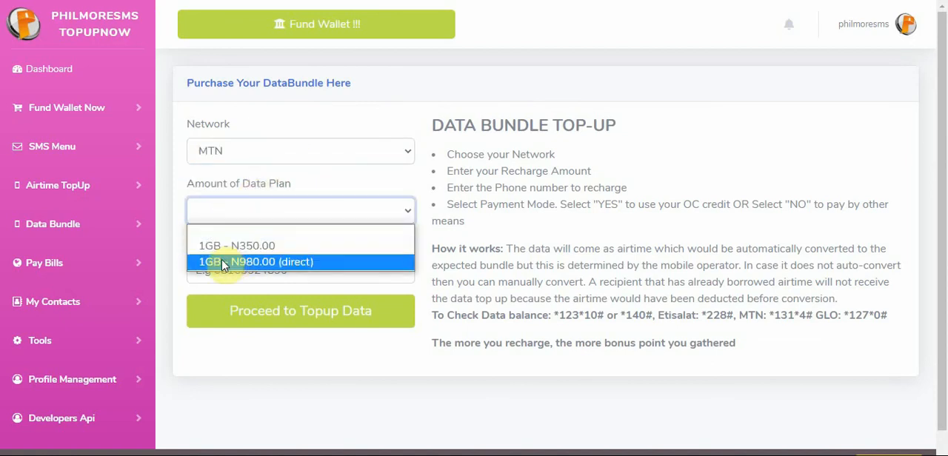
left_click(245, 177)
left_click(234, 152)
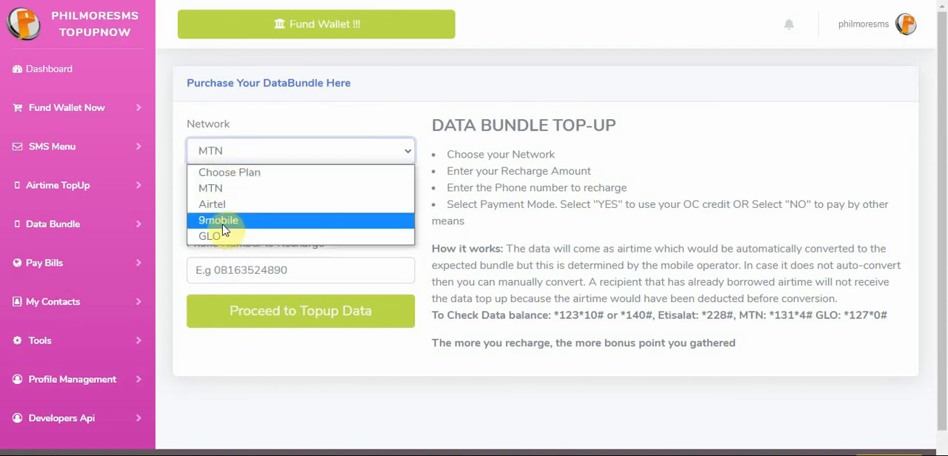
left_click(218, 220)
left_click(264, 220)
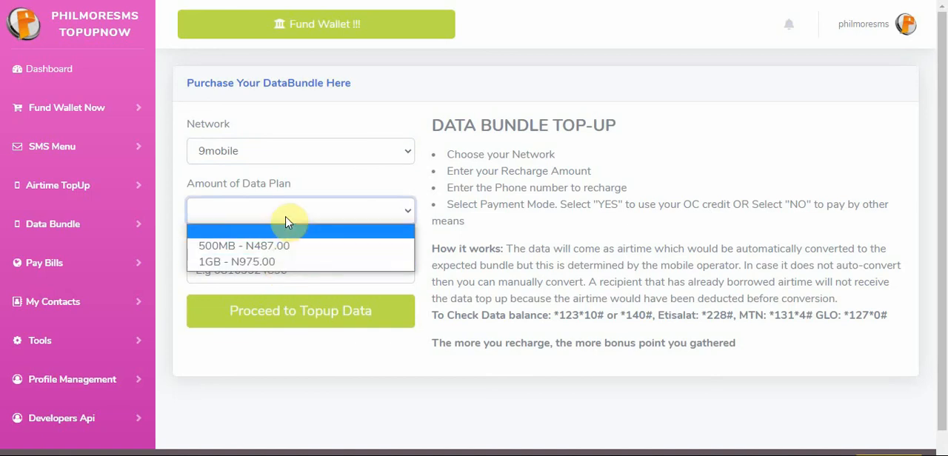
left_click(254, 151)
left_click(226, 234)
left_click(264, 212)
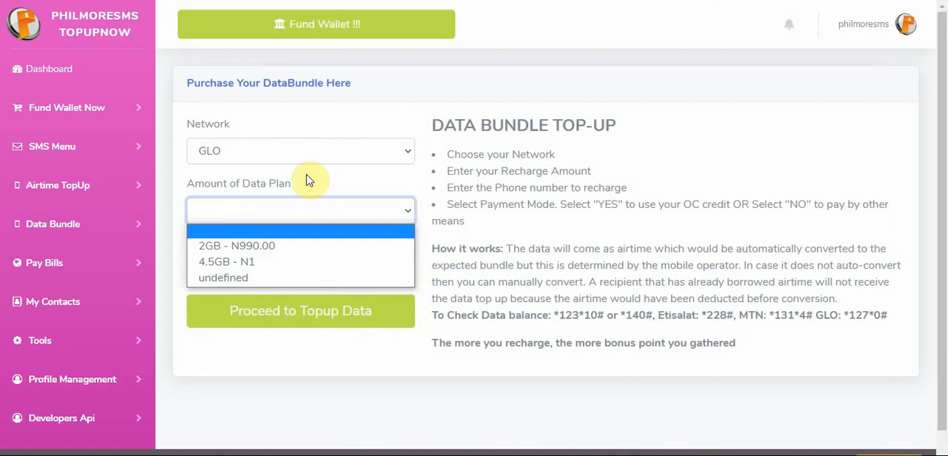
Recheck the data plans offered for 9mobile and Airtel, and return to the GLO plans
left_click(264, 151)
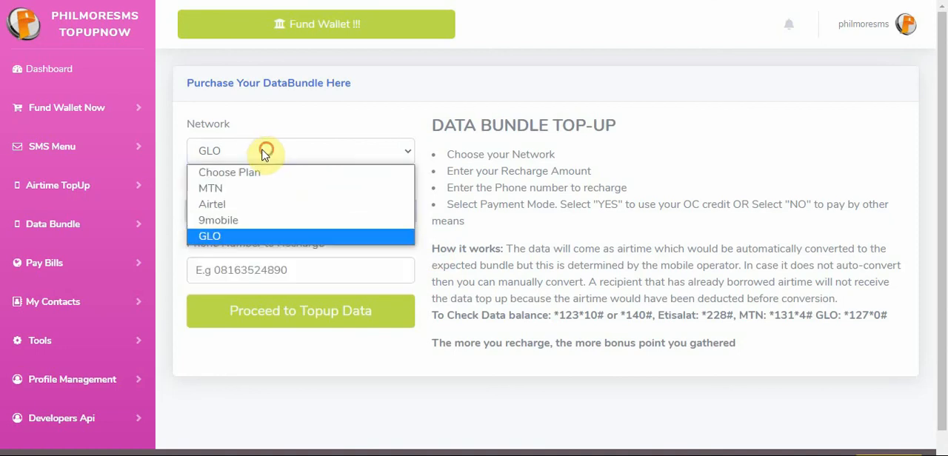
left_click(219, 222)
left_click(227, 159)
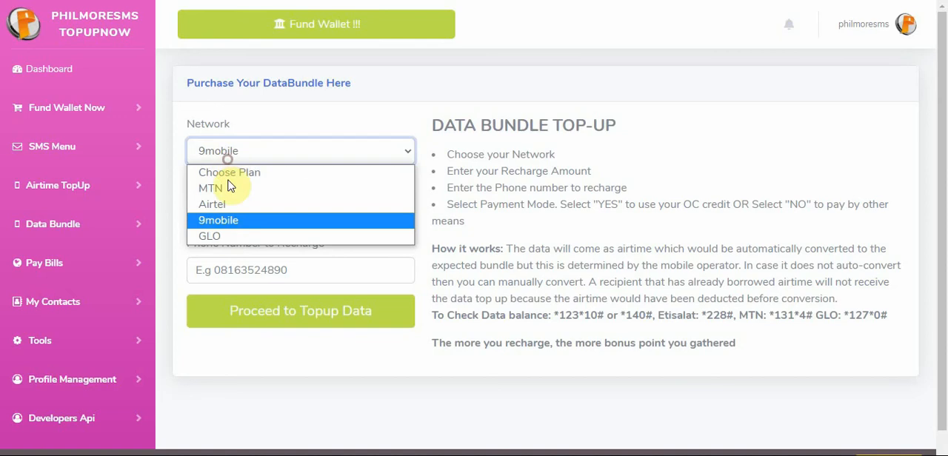
left_click(219, 220)
left_click(209, 215)
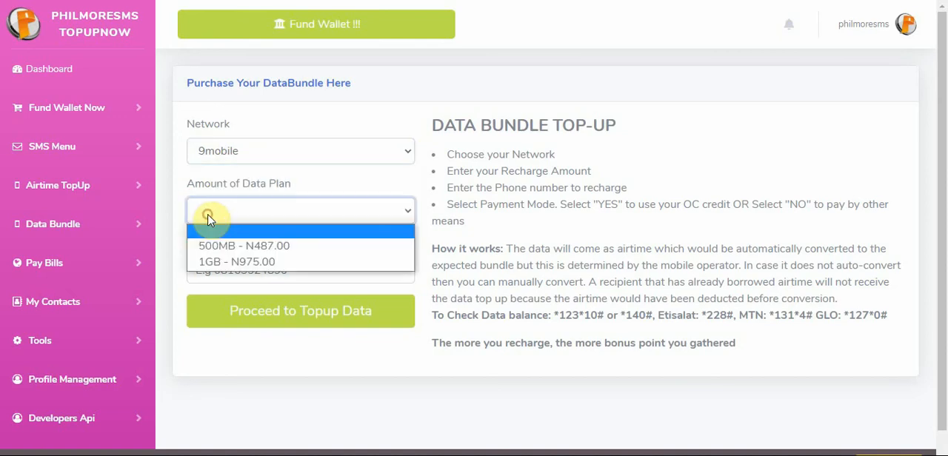
left_click(233, 150)
left_click(232, 206)
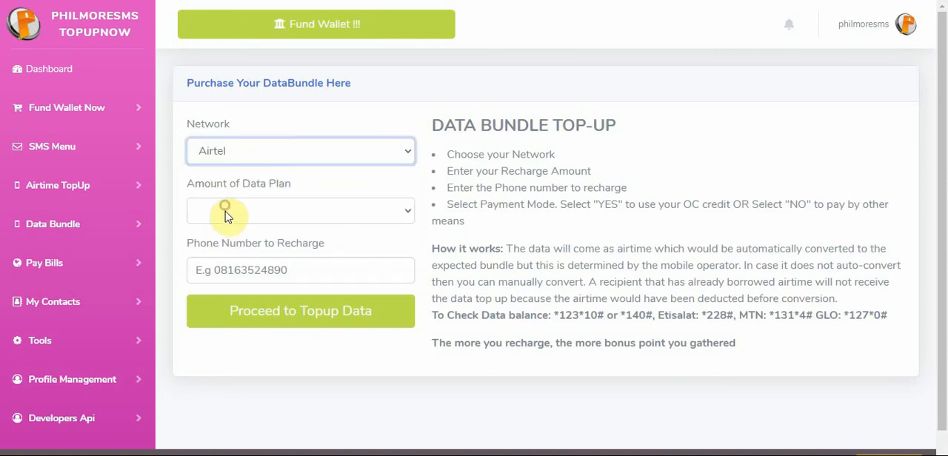
left_click(225, 214)
left_click(244, 156)
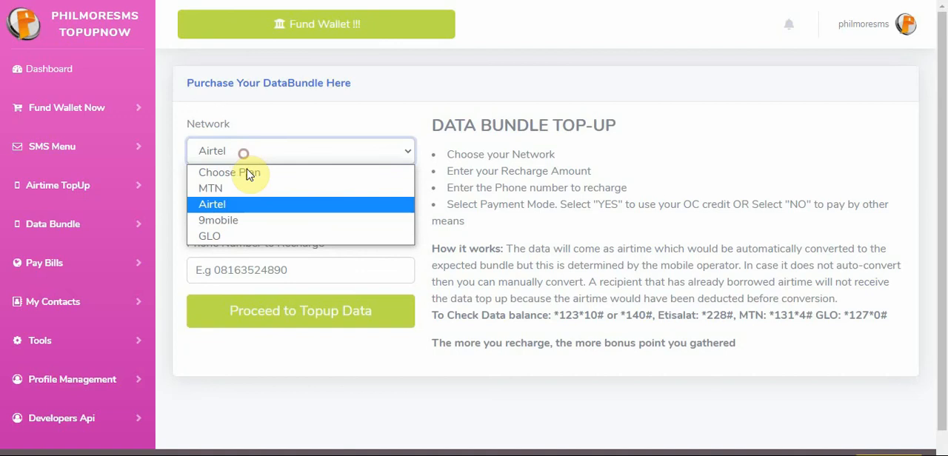
left_click(238, 224)
left_click(250, 150)
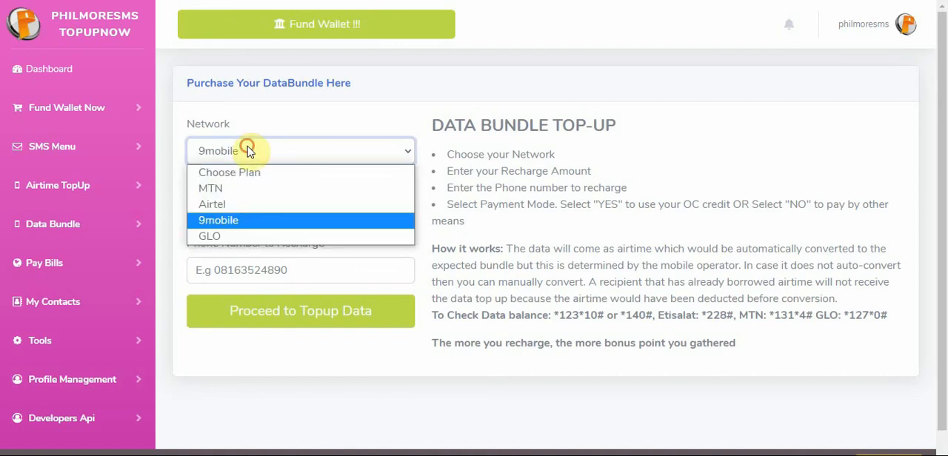
left_click(245, 236)
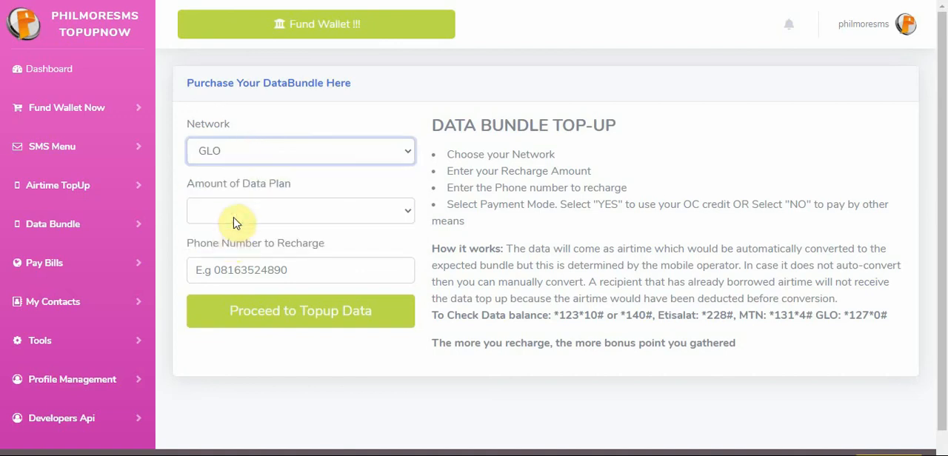
left_click(233, 214)
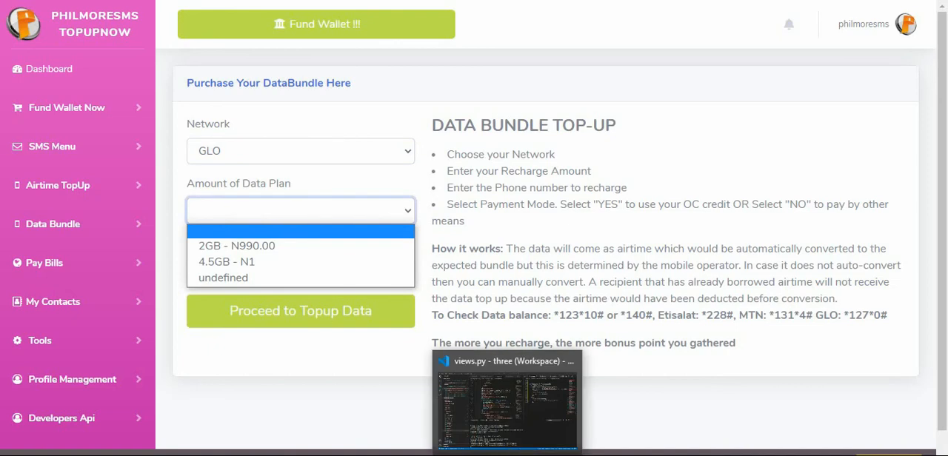
Back in the admin form, remove the spaces around the hyphen in Network data amount json so Glo's second plan reads "4.5GB-N1,940.00"
mouse_move(422, 454)
mouse_move(452, 454)
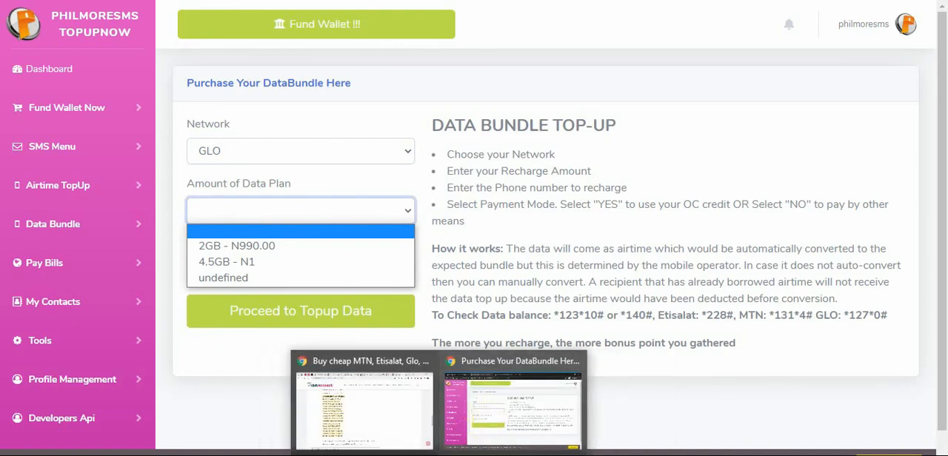
left_click(507, 418)
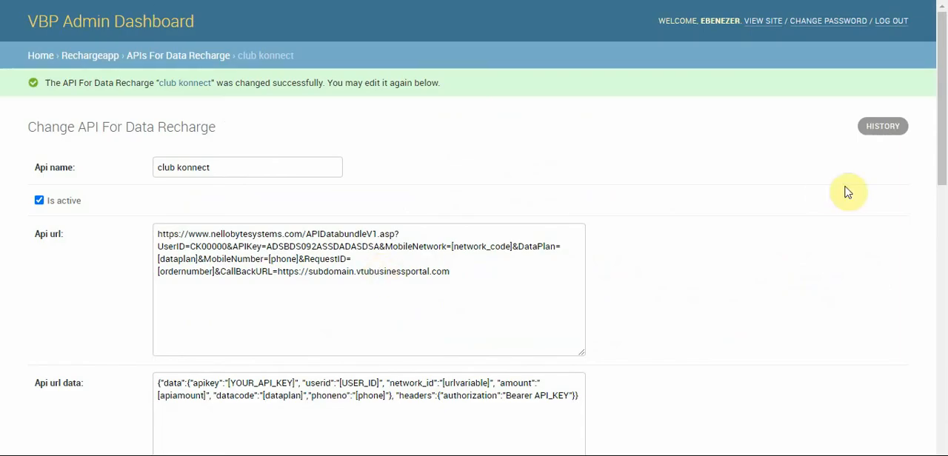
left_click_drag(941, 148, 944, 348)
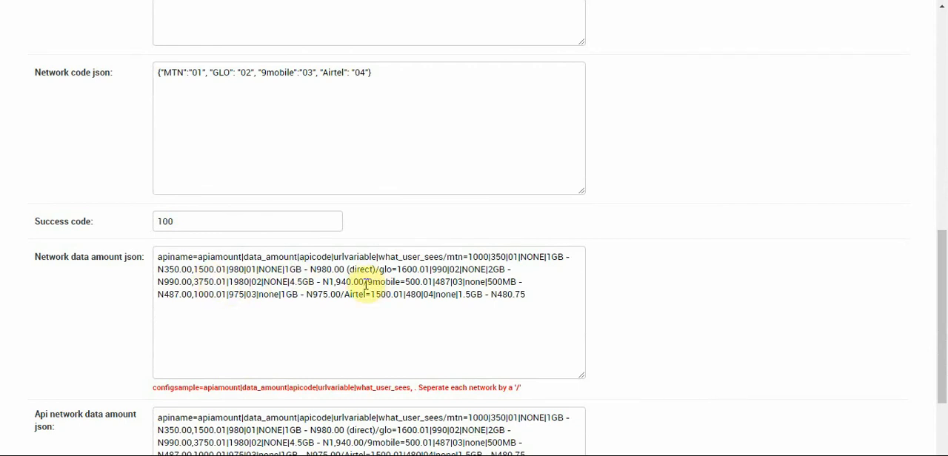
left_click(323, 282)
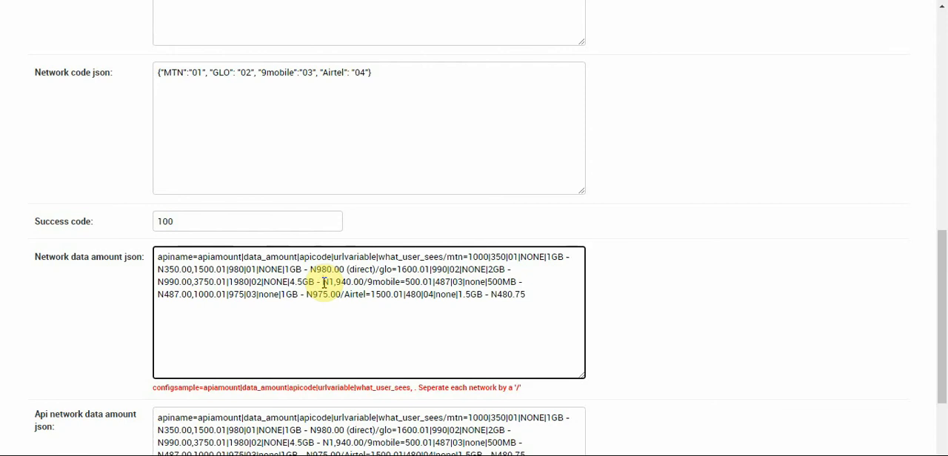
key("BackSpace")
key("BackSpace")
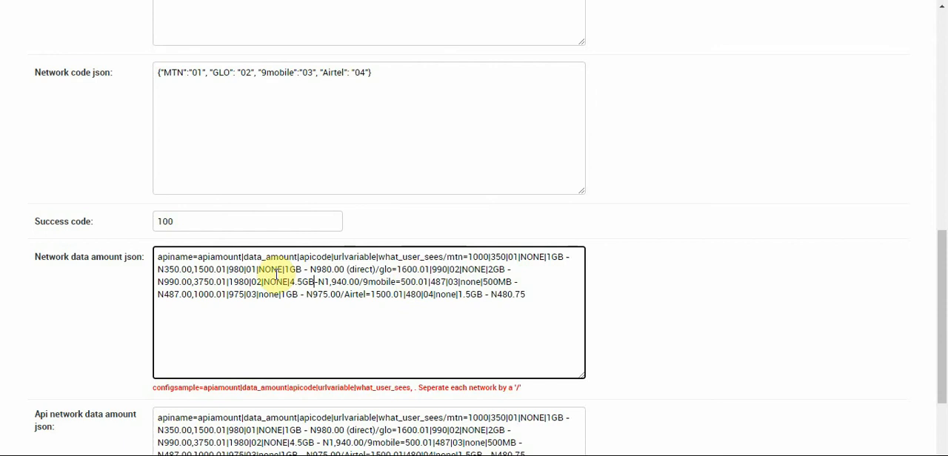
left_click(158, 281)
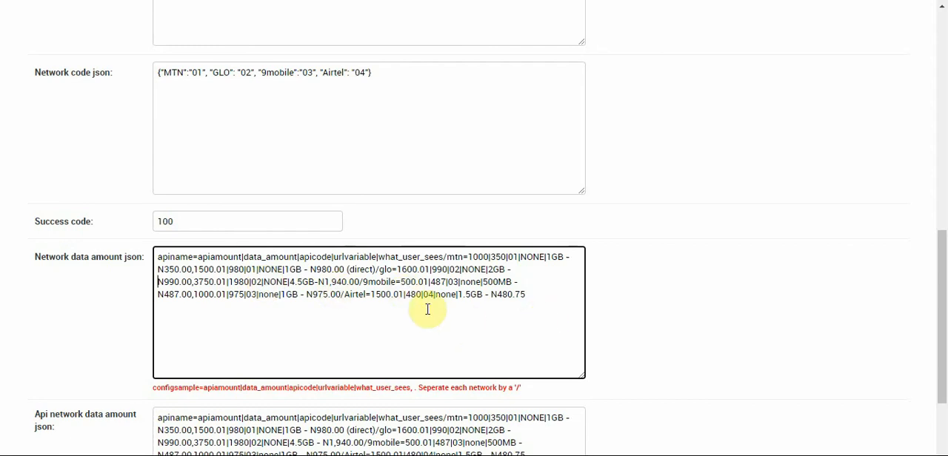
Separate the glo, 9mobile and Airtel entries in Network data amount json with blank lines
left_click(380, 269)
key("Return")
key("Return")
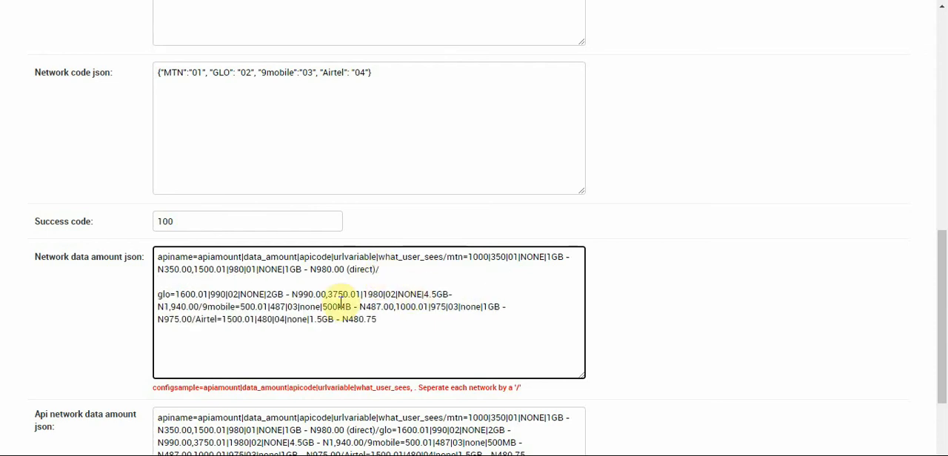
left_click(203, 306)
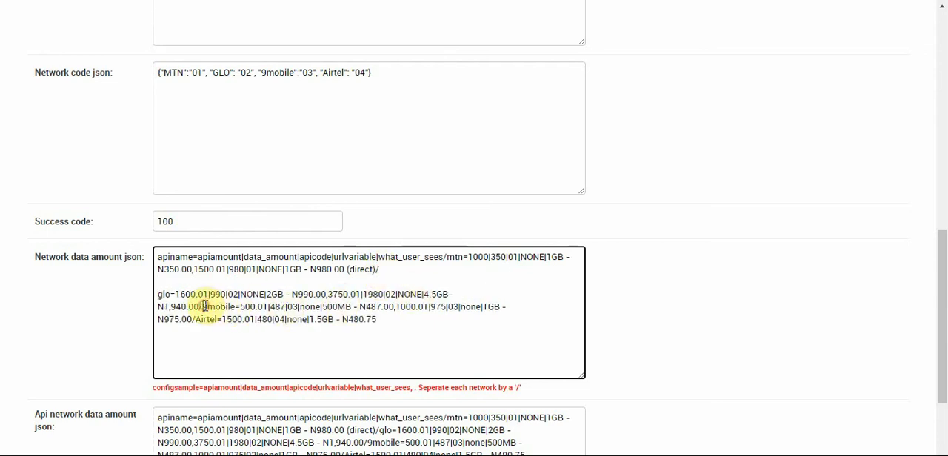
key("Return")
key("Return")
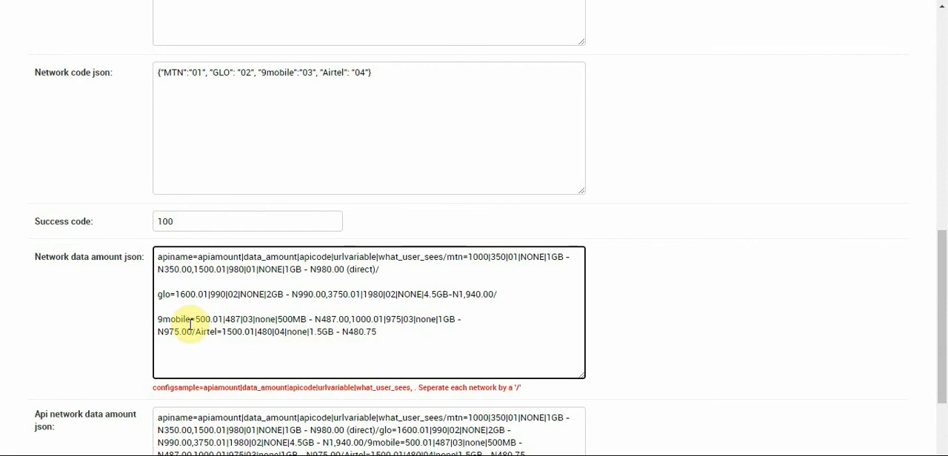
left_click(195, 332)
key("Return")
key("Return")
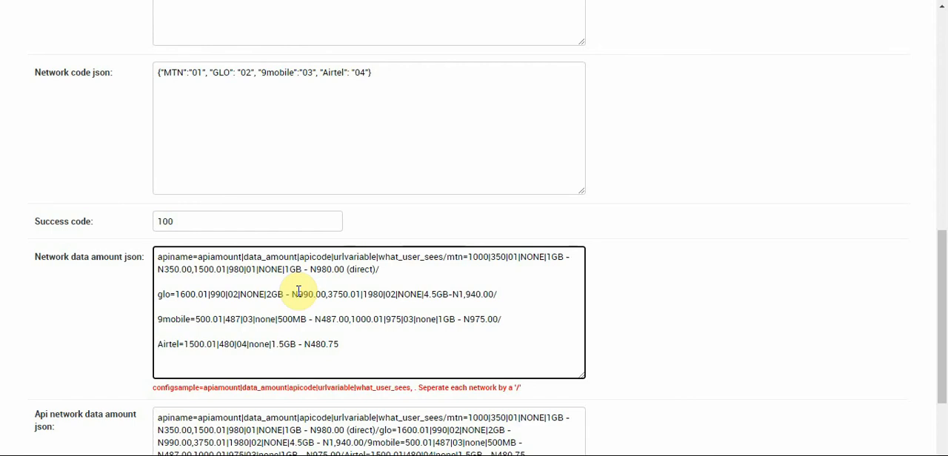
Remove the line breaks between the networks in Network data amount json to restore one continuous text
key("BackSpace")
key("BackSpace")
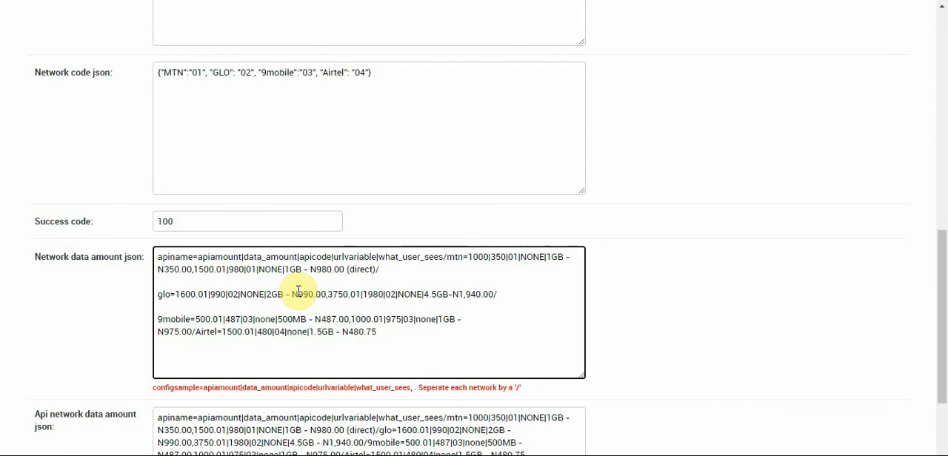
key("Up")
key("Up")
key("BackSpace")
key("BackSpace")
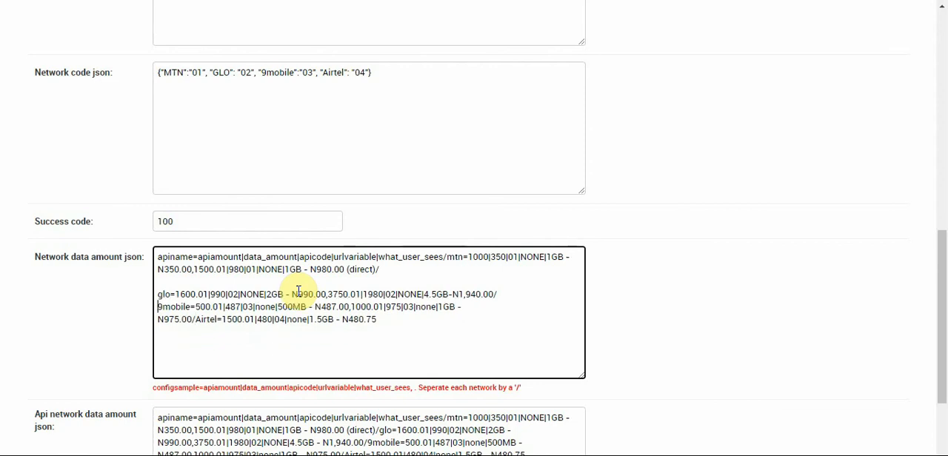
key("Up")
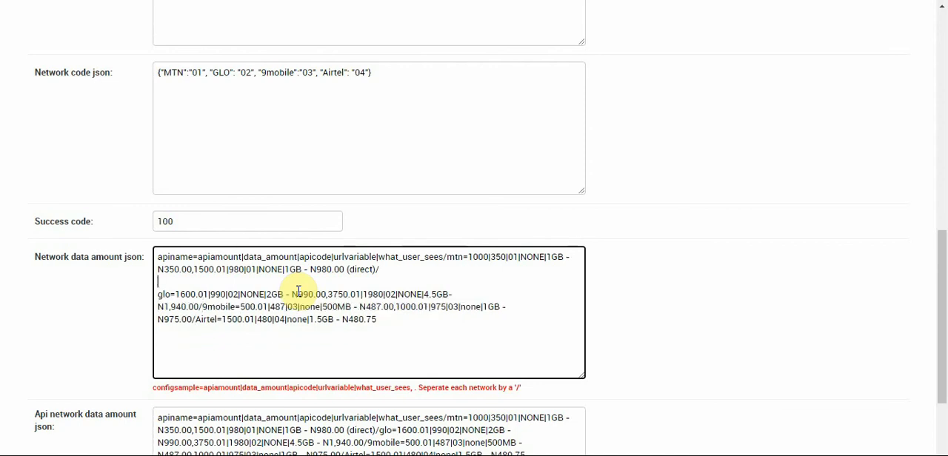
key("Home")
key("BackSpace")
key("BackSpace")
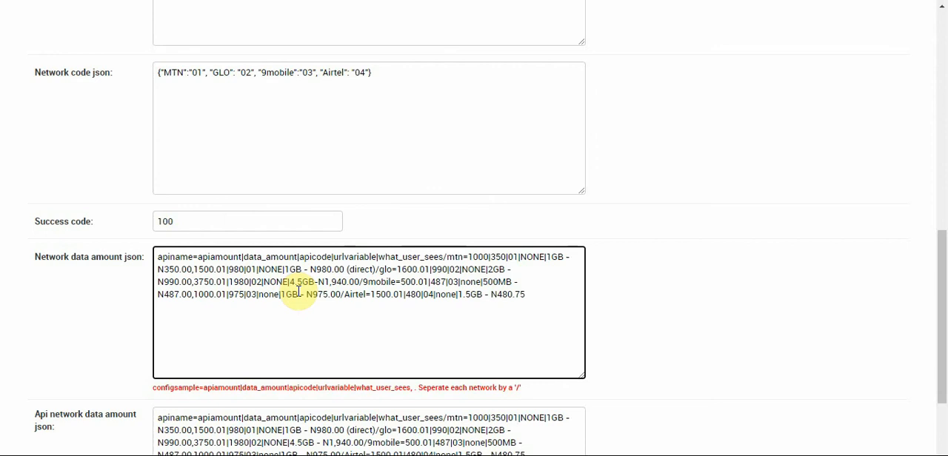
Copy the corrected Network data amount json over the Api network data amount json contents, and save while continuing to edit
scroll(938, 321, "down", 2)
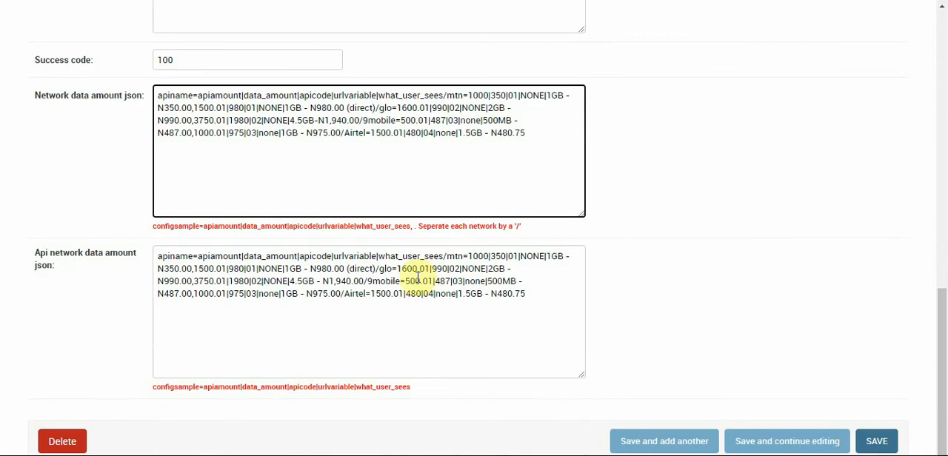
triple_click(462, 197)
key("ctrl+c")
left_click(402, 309)
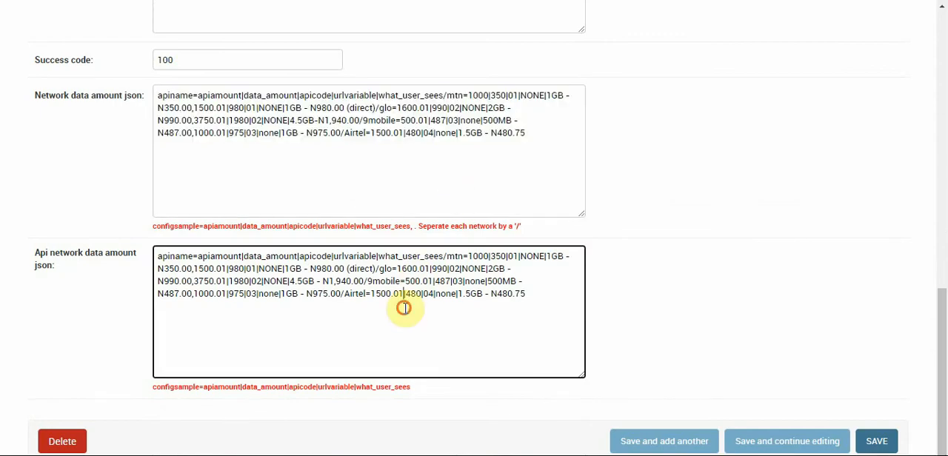
key("ctrl+a")
key("ctrl+v")
left_click(770, 440)
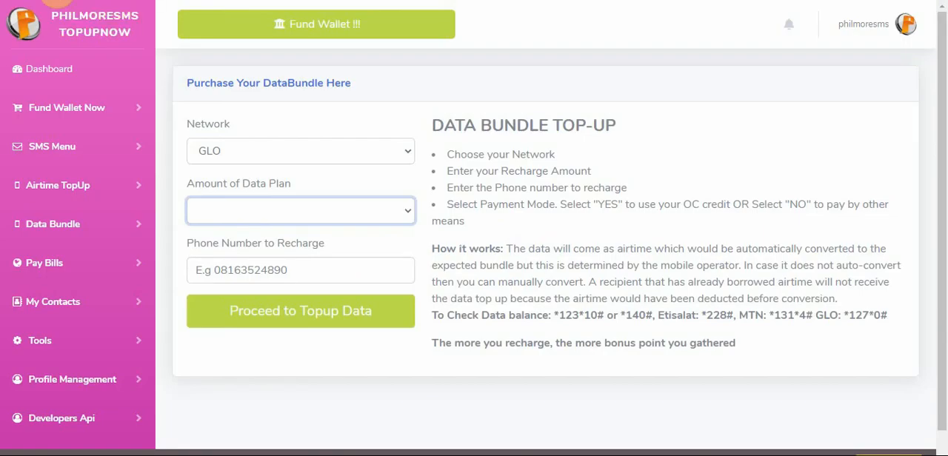
Reload the data bundle purchase page and check the data plans offered for the GLO network
key("F5")
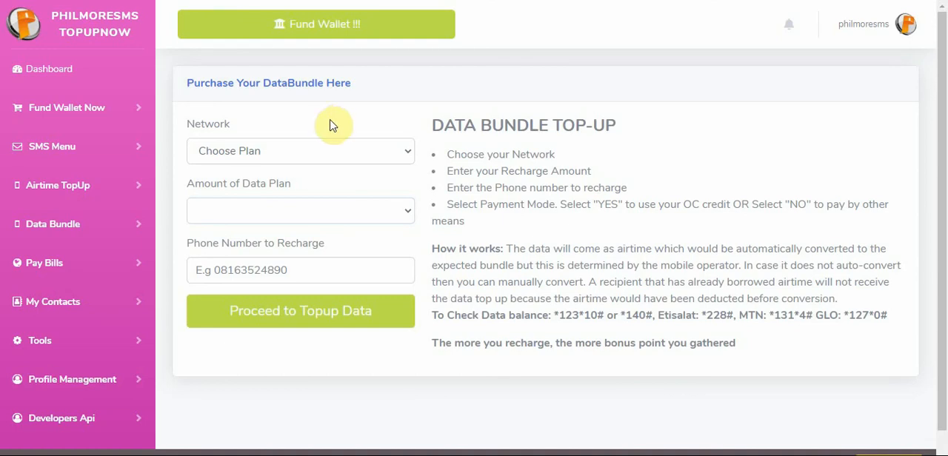
left_click(282, 154)
left_click(209, 237)
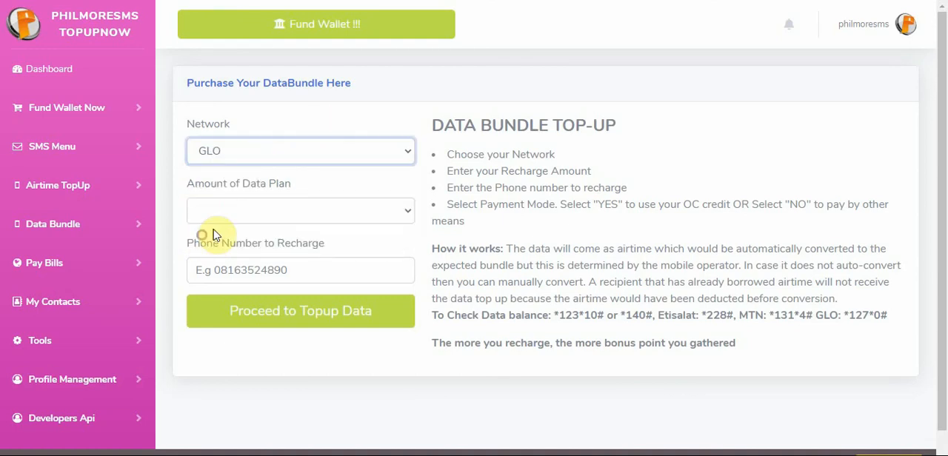
left_click(228, 221)
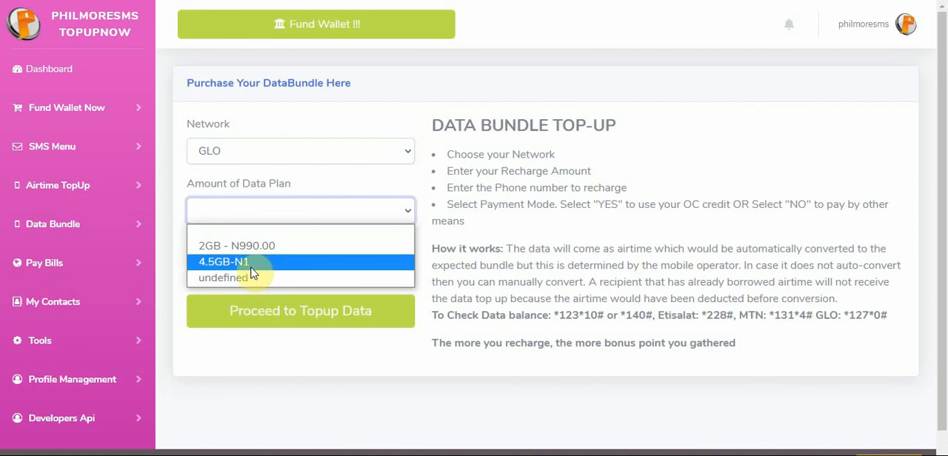
left_click(231, 112)
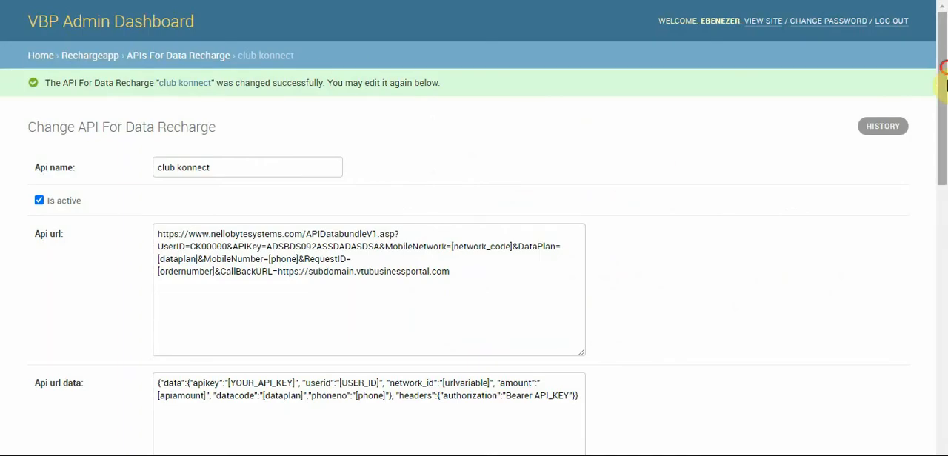
In the club konnect admin form, remove the comma from Glo's 4.5GB price in Api network data amount json so it reads "N1940.00"
left_click_drag(944, 74, 941, 329)
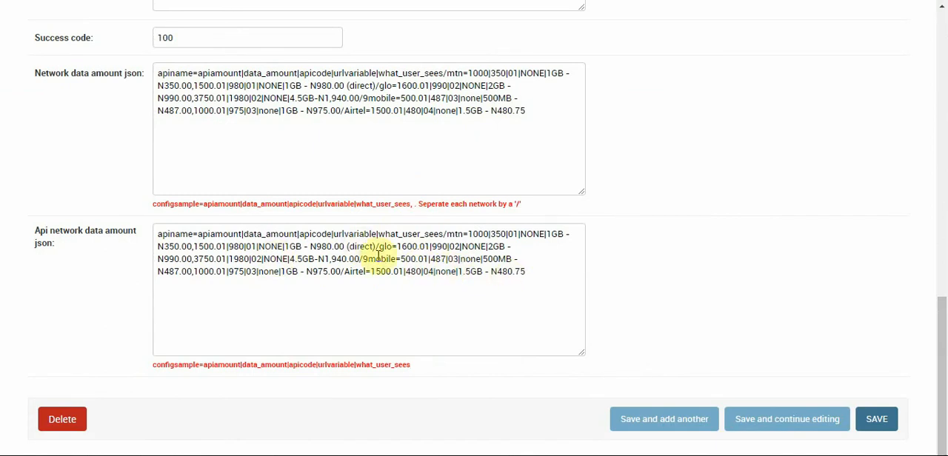
left_click(332, 259)
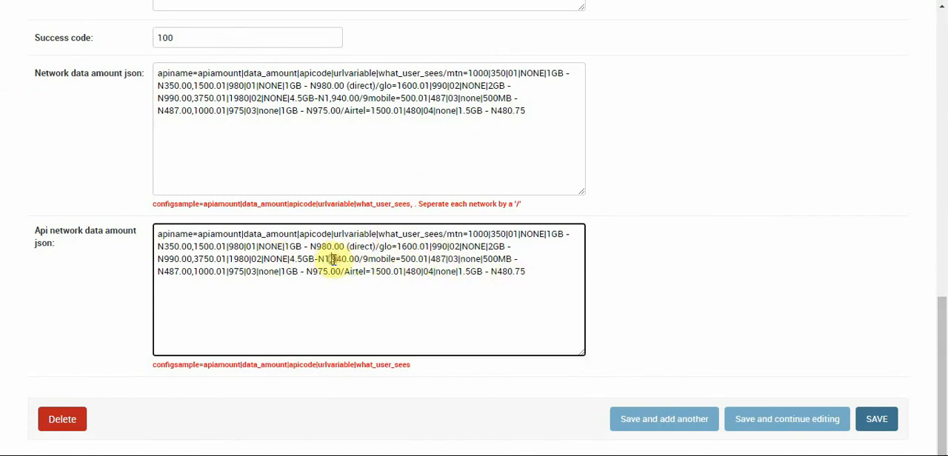
key("BackSpace")
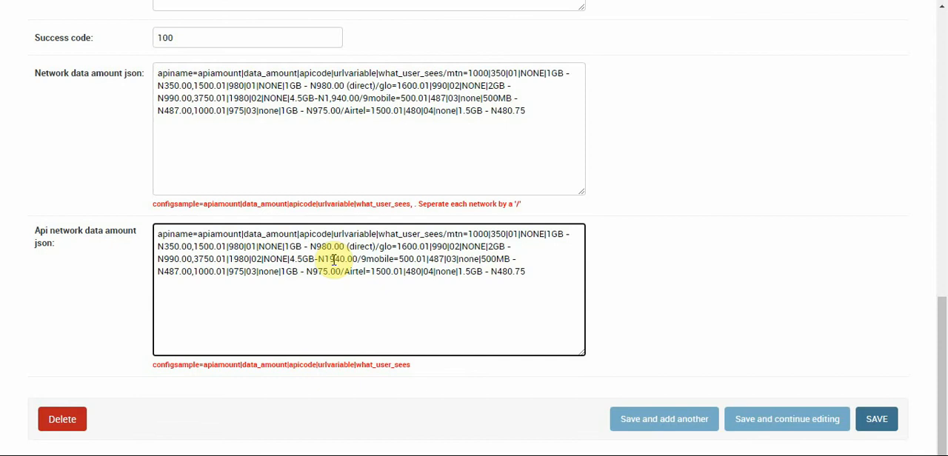
Copy the corrected Api network data amount json over the Network data amount json contents, and save while continuing to edit
triple_click(434, 294)
key("ctrl+c")
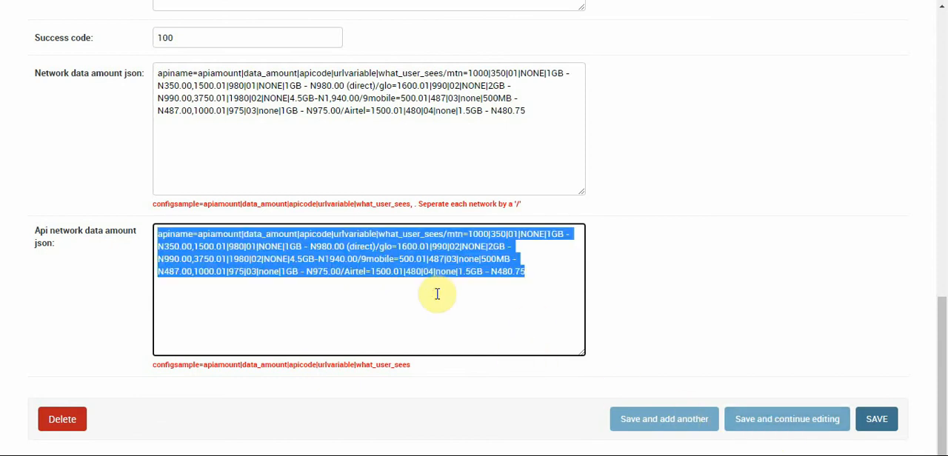
left_click(407, 108)
triple_click(407, 108)
key("ctrl+v")
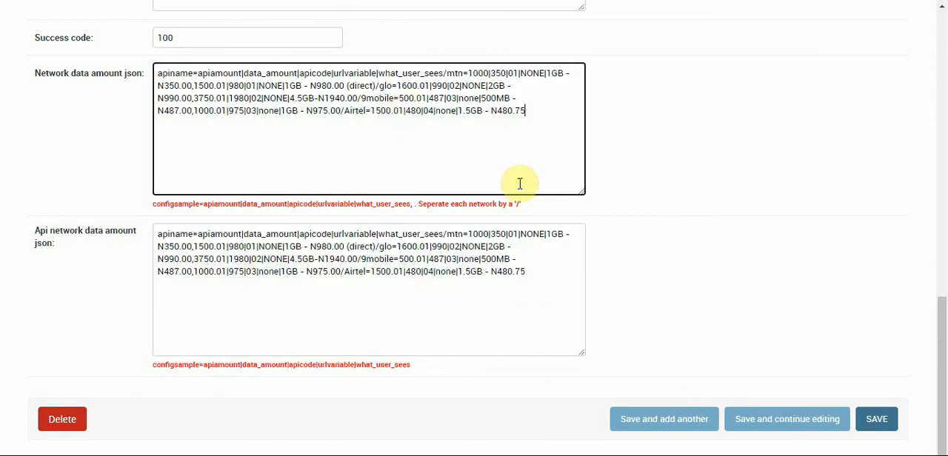
left_click(777, 423)
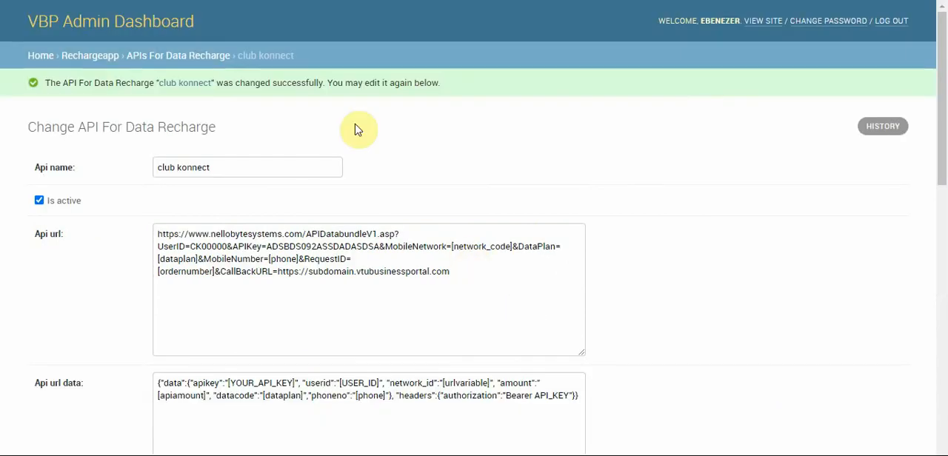
Review the saved club konnect network data, and check GLO's data plans on the reloaded data bundle purchase page
scroll(944, 137, "down", 1)
scroll(944, 137, "down", 1)
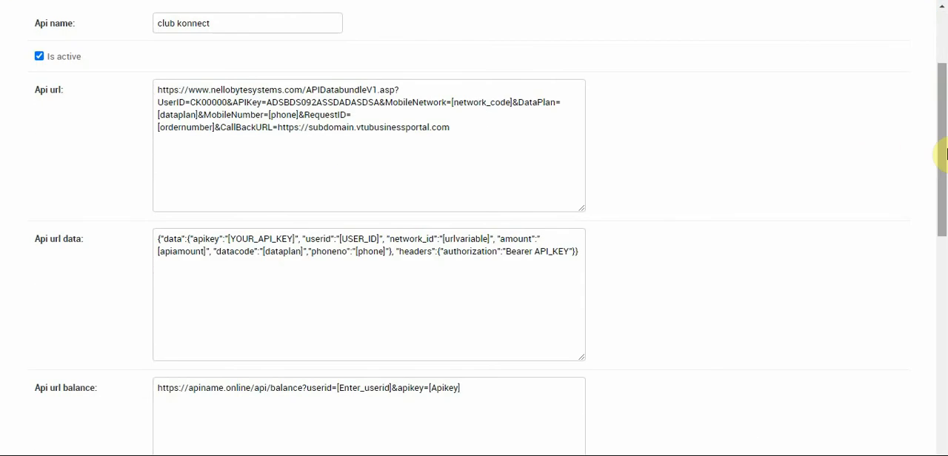
left_click_drag(945, 153, 944, 301)
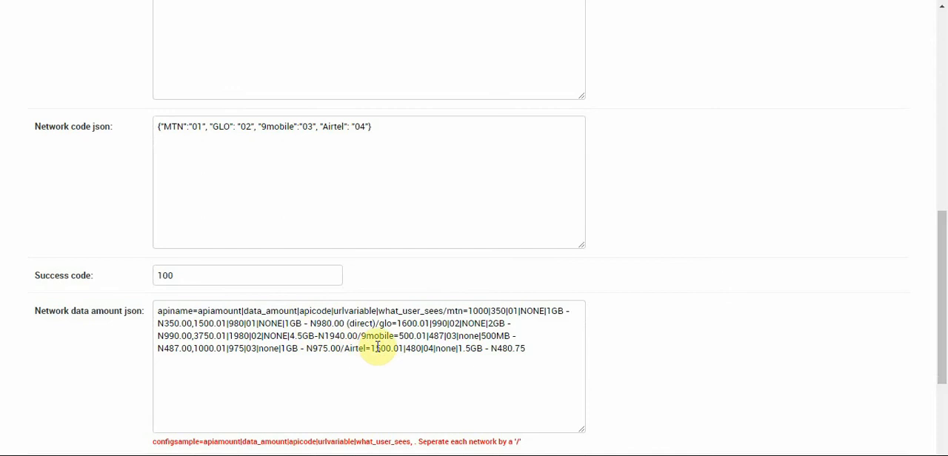
left_click_drag(944, 304, 943, 109)
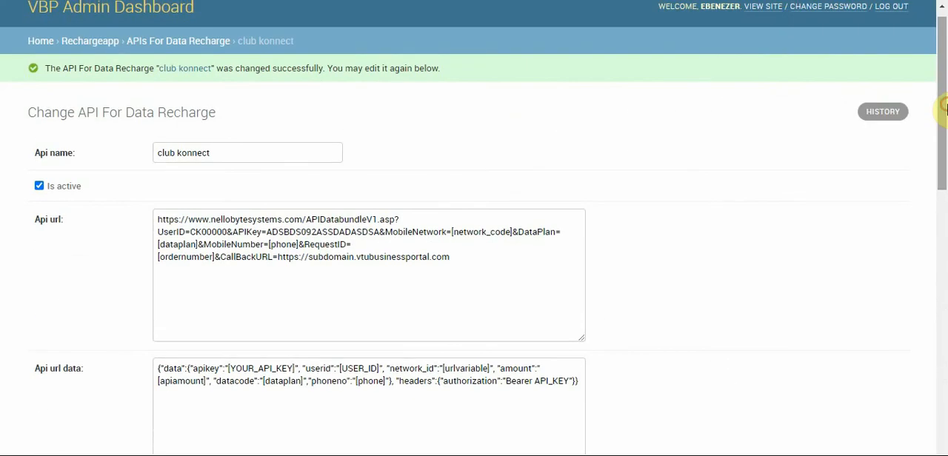
left_click_drag(942, 75, 931, 174)
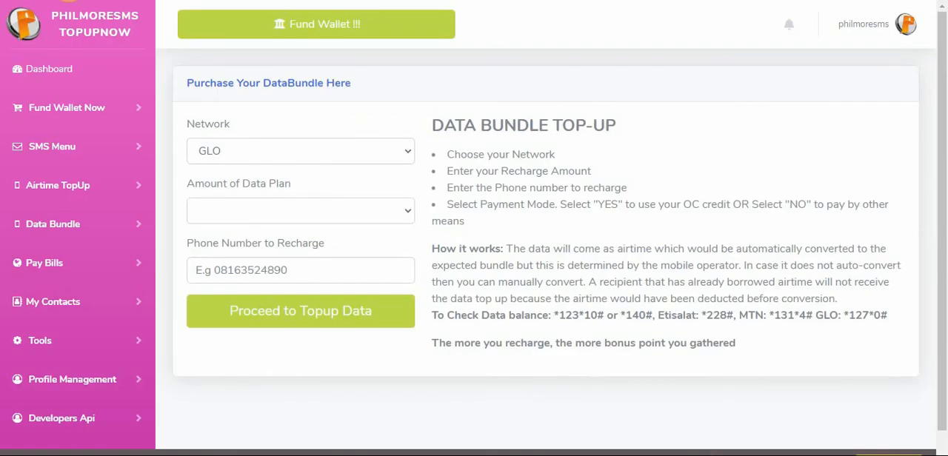
left_click(326, 151)
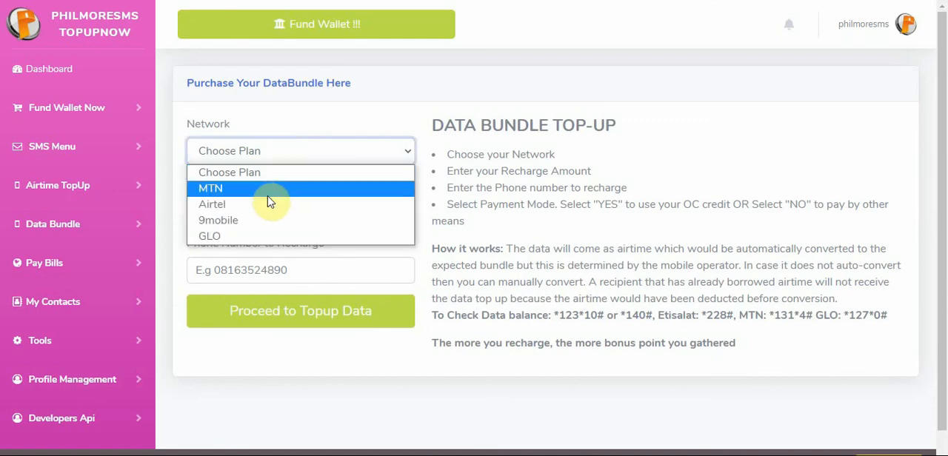
left_click(246, 235)
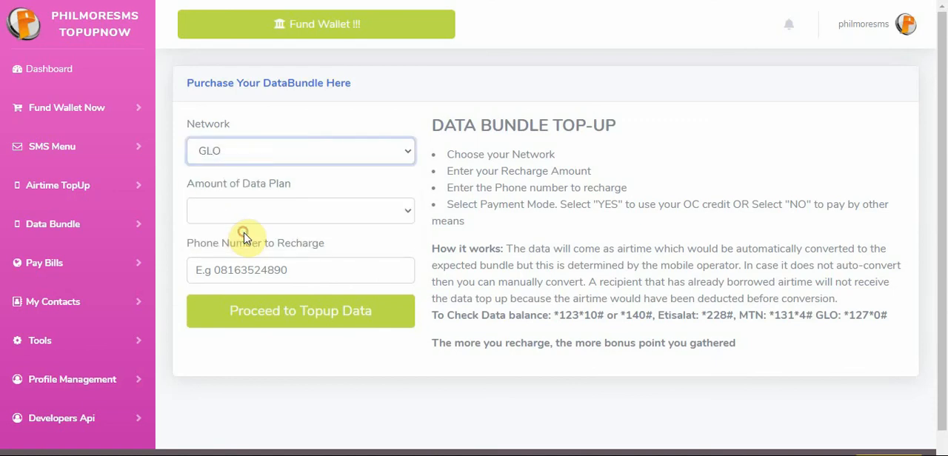
left_click(259, 215)
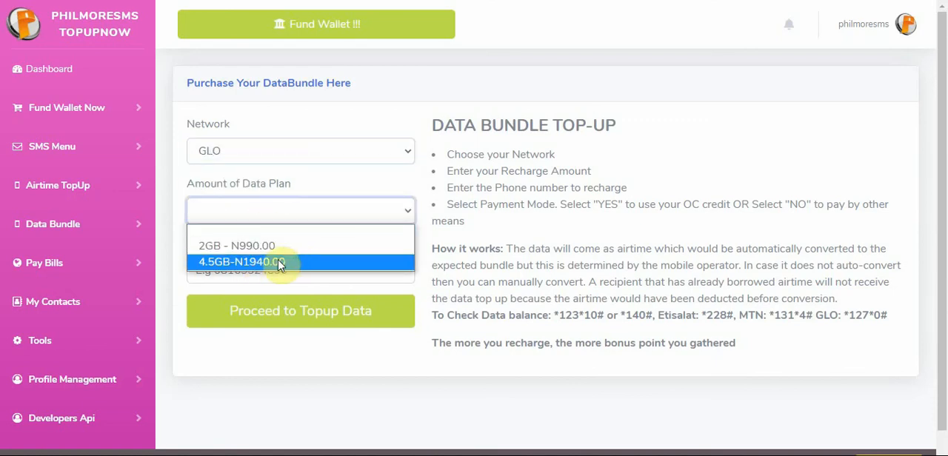
left_click(613, 126)
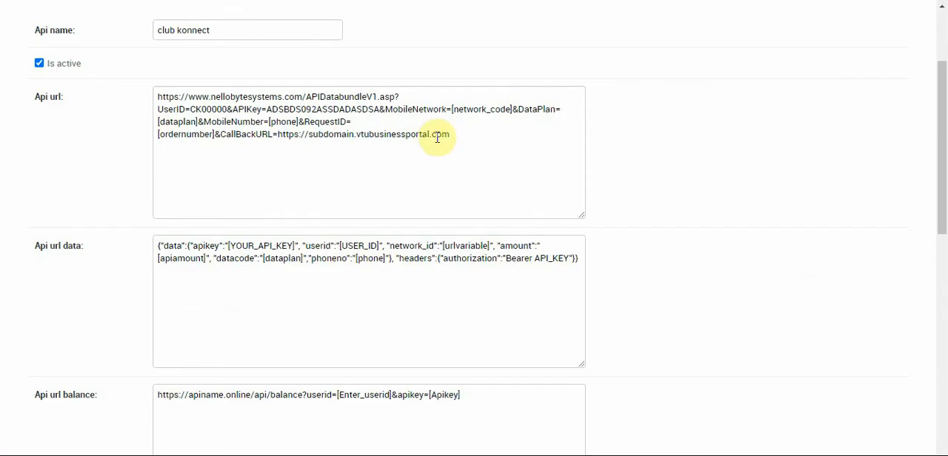
Back in the admin form, examine the UserID and APIKey values in club konnect's Api url
left_click_drag(942, 219, 932, 197)
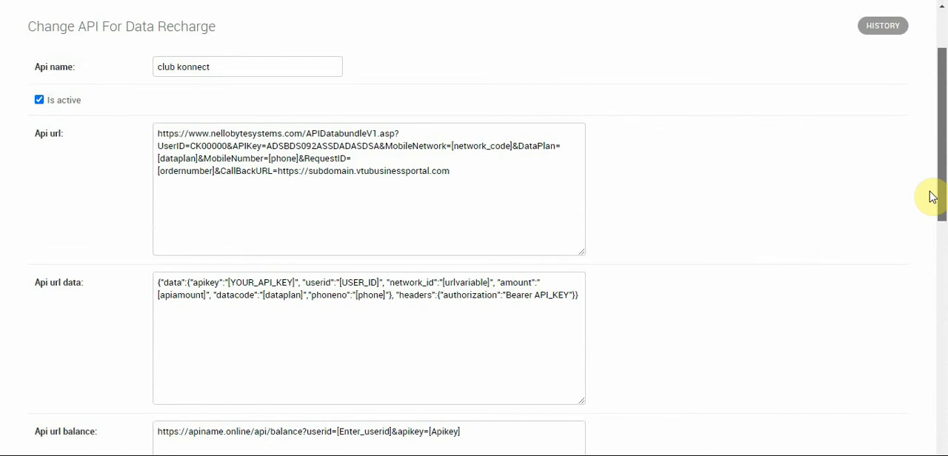
left_click(209, 146)
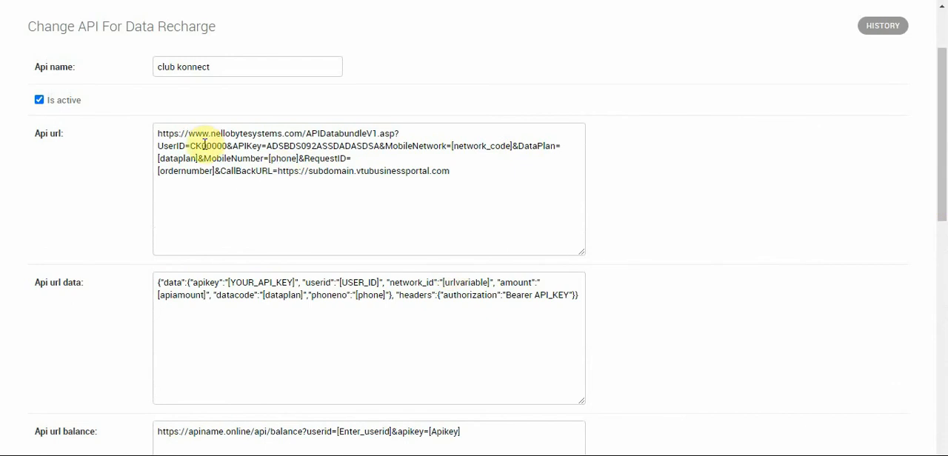
double_click(204, 145)
double_click(301, 145)
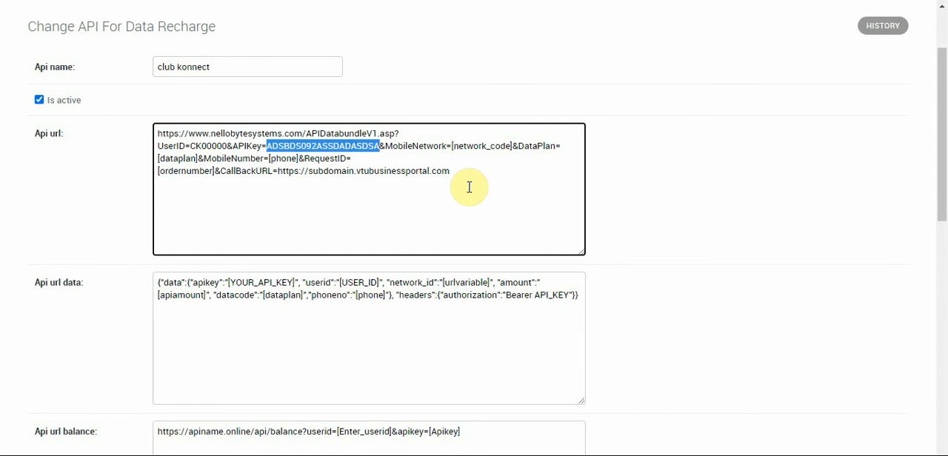
left_click(662, 208)
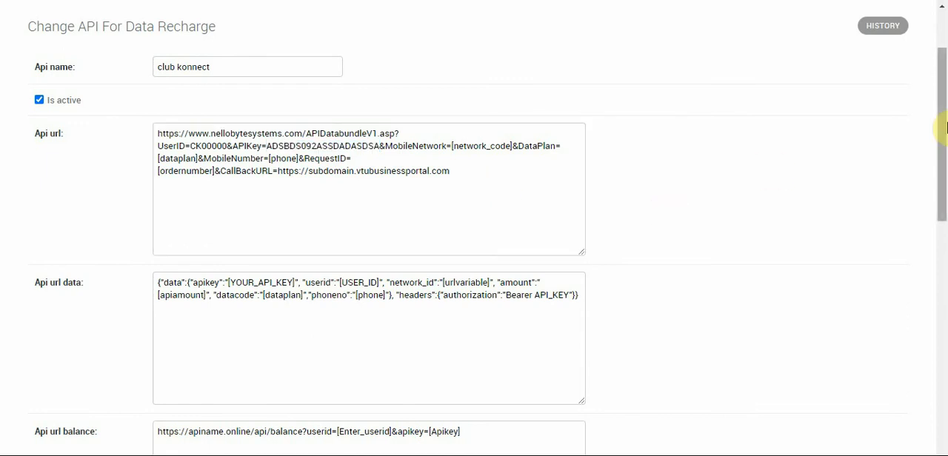
left_click_drag(942, 140, 943, 57)
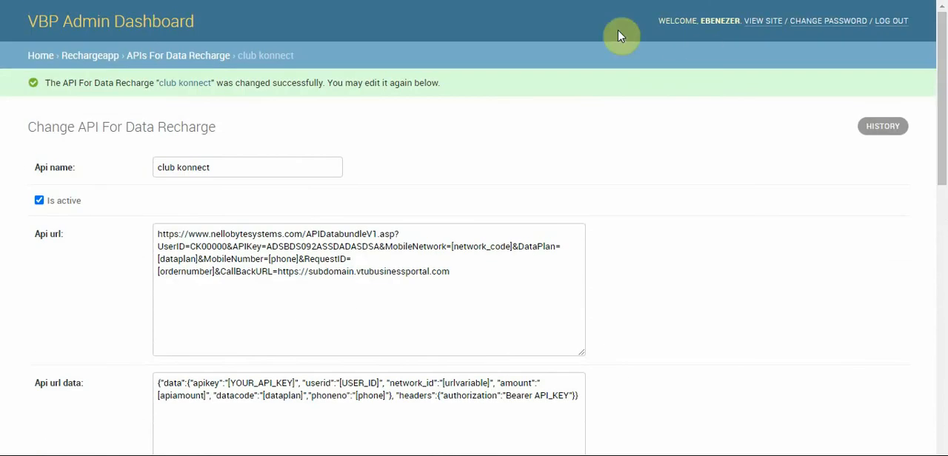